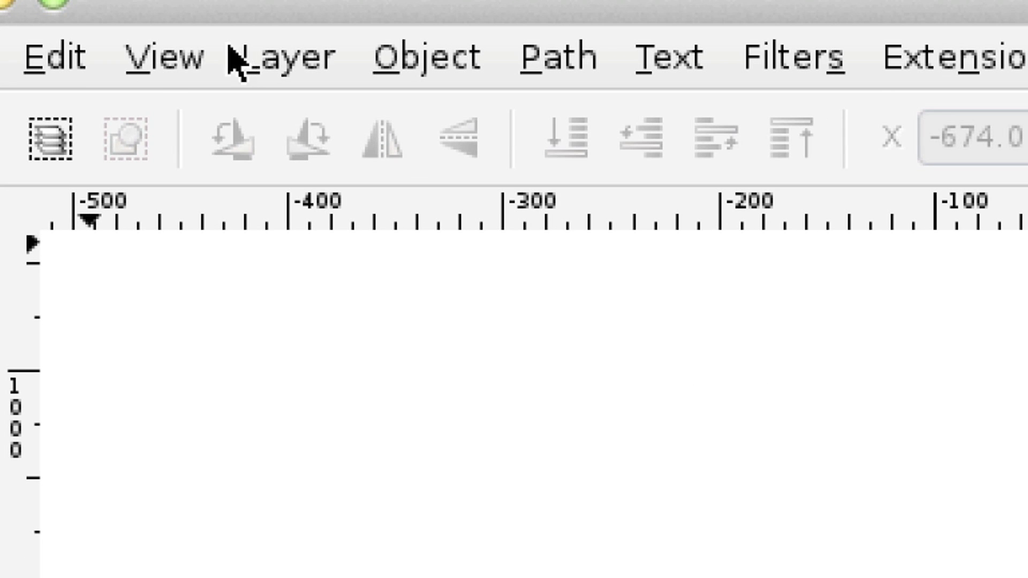
pyautogui.click(173, 67)
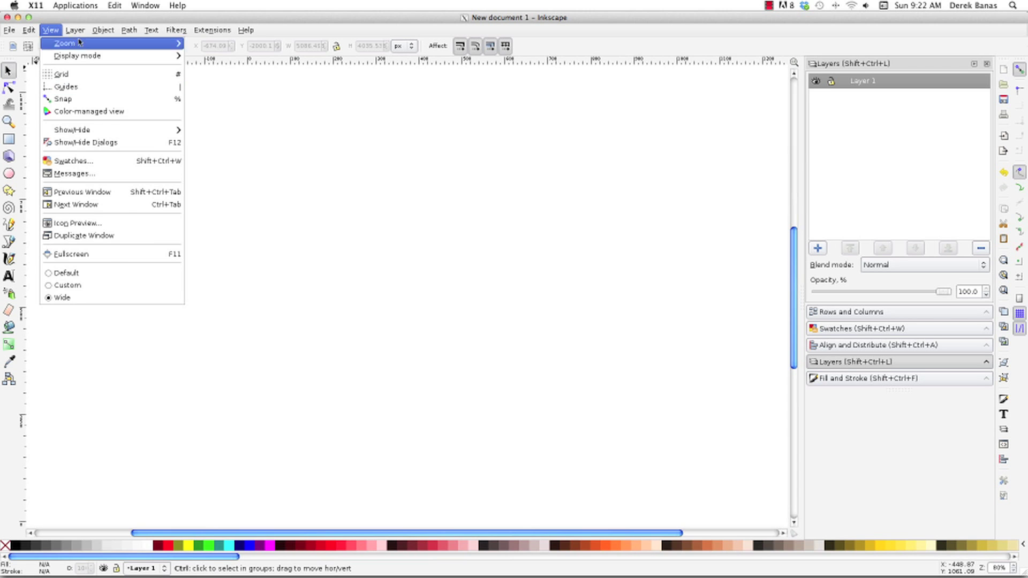
pyautogui.moveTo(107, 33)
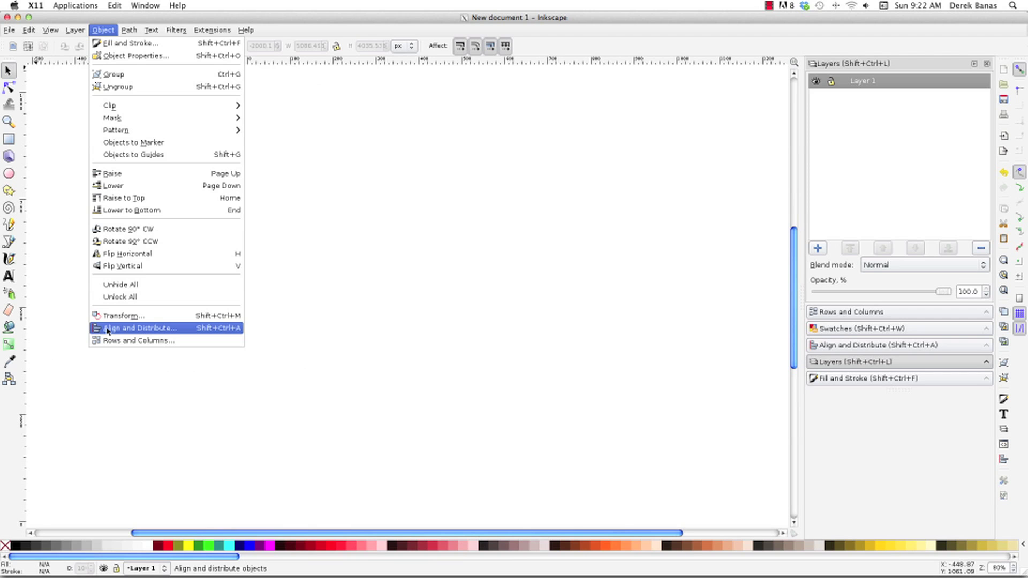
pyautogui.click(513, 173)
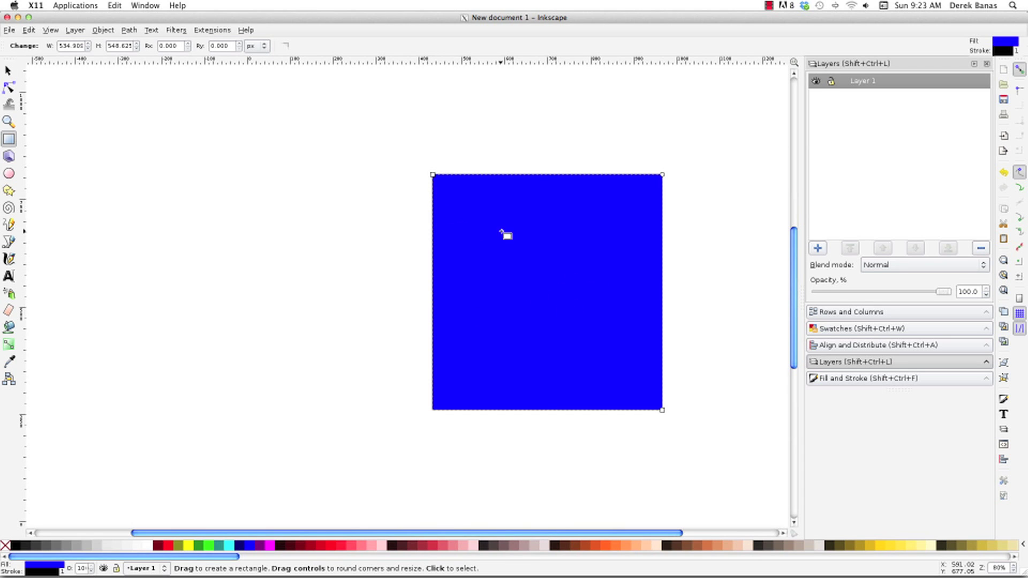
# Switch to the Selector tool and bring up the rotation handles on the blue rectangle.
pyautogui.press('s')
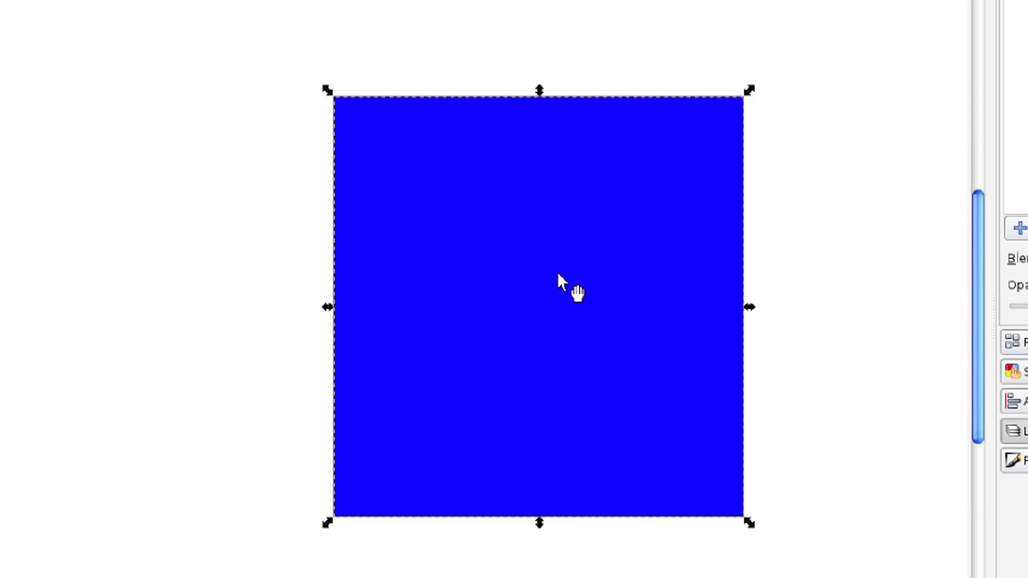
pyautogui.click(561, 270)
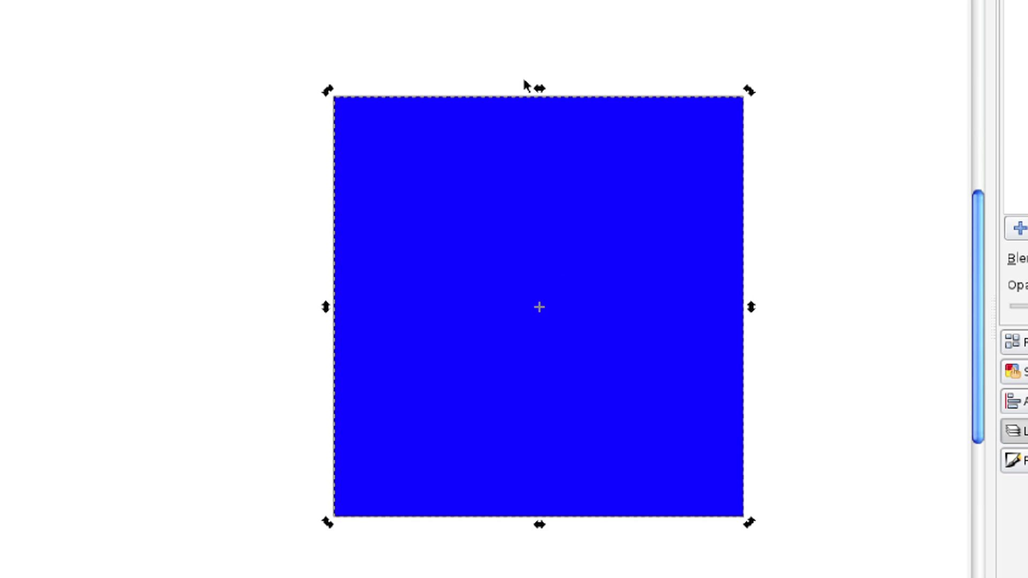
pyautogui.click(562, 221)
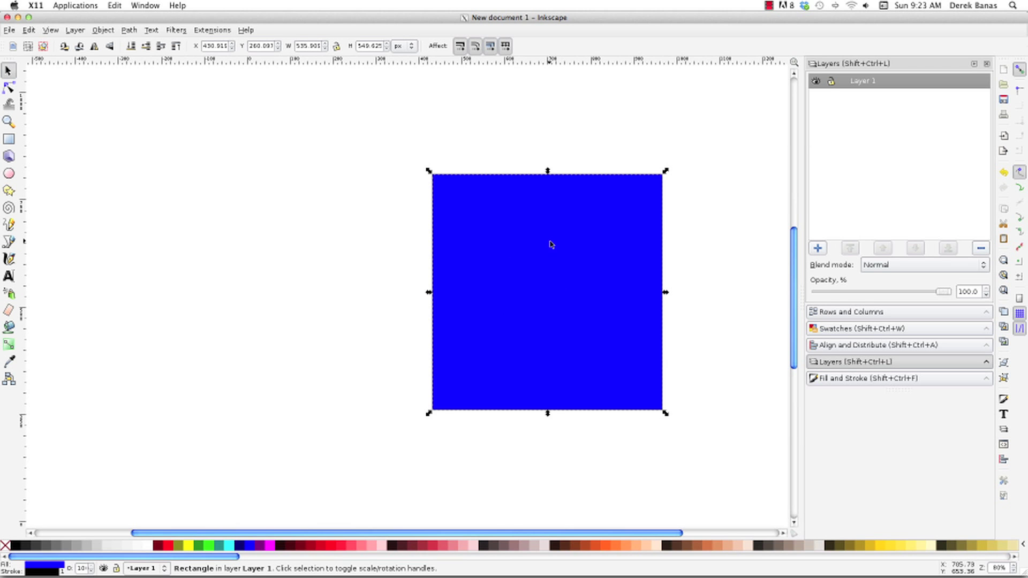
pyautogui.click(552, 245)
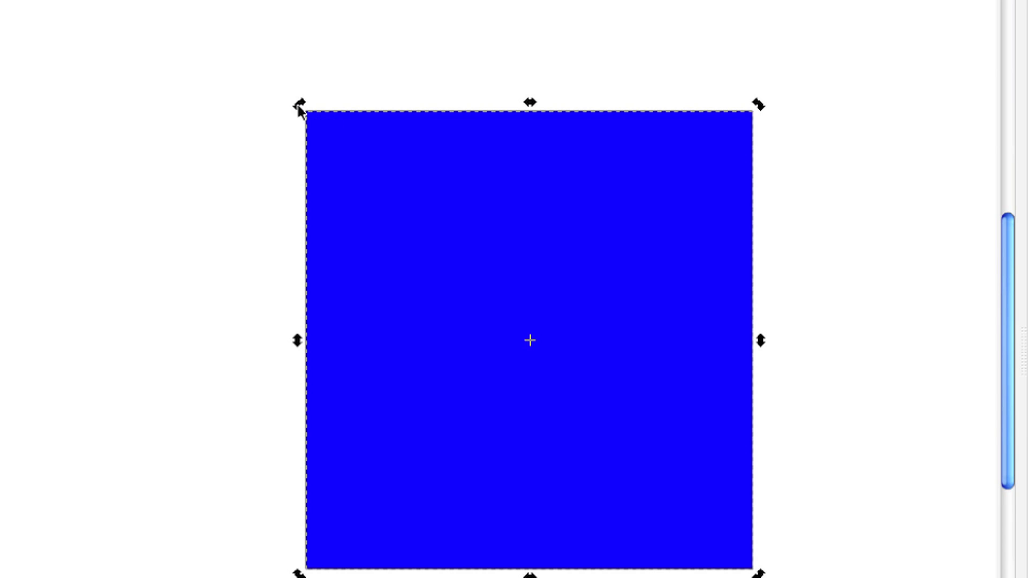
# Try rotating the blue rectangle counterclockwise and clockwise about its centre from its two upper corners.
pyautogui.moveTo(298, 104); pyautogui.dragTo(263, 115)
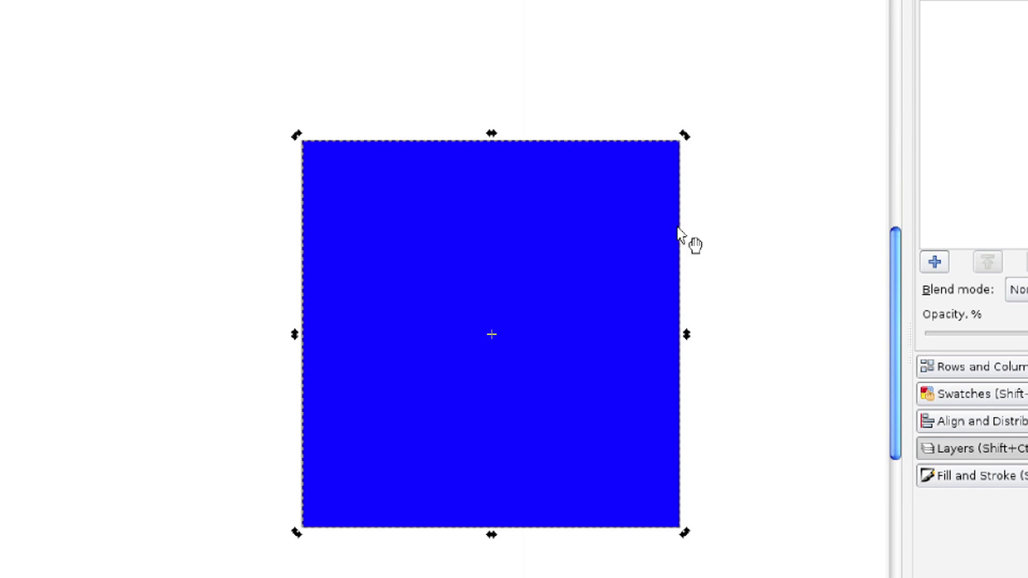
pyautogui.moveTo(682, 127); pyautogui.dragTo(670, 165)
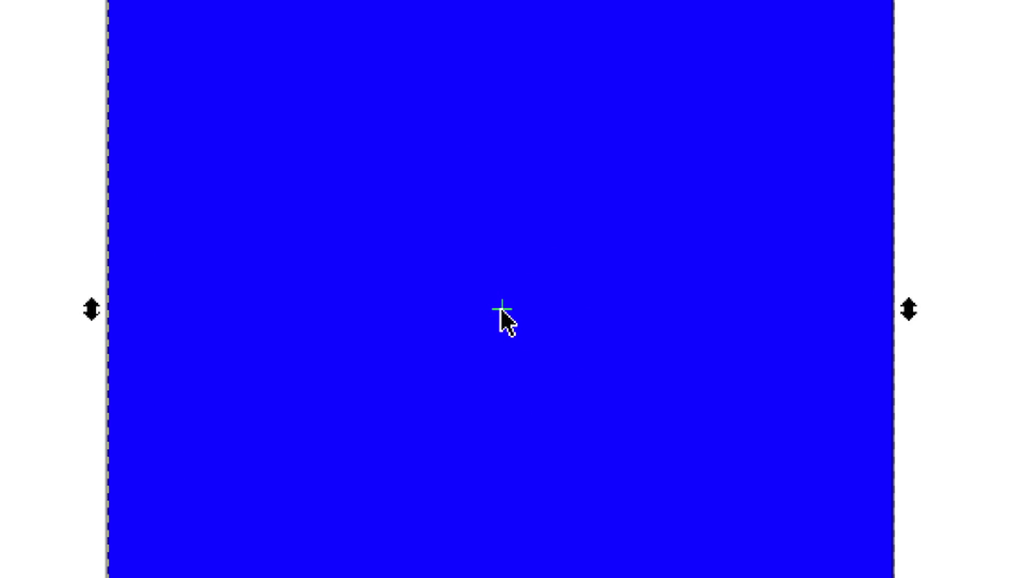
# Move the rectangle's rotation centre close to its upper-left corner and try a clockwise rotation around it, undoing the rotation.
pyautogui.moveTo(500, 308); pyautogui.dragTo(194, 17)
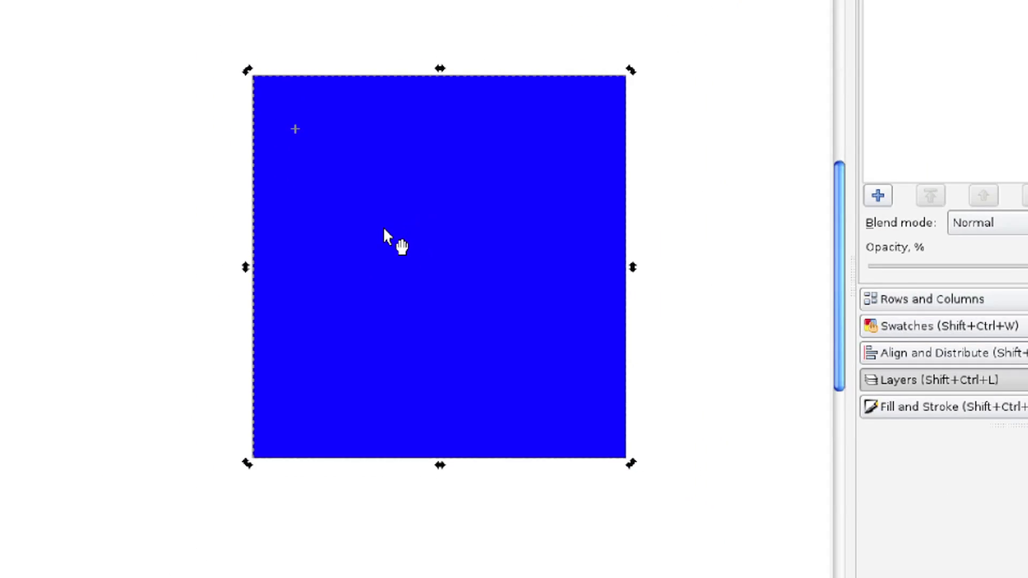
pyautogui.moveTo(622, 455); pyautogui.dragTo(459, 486)
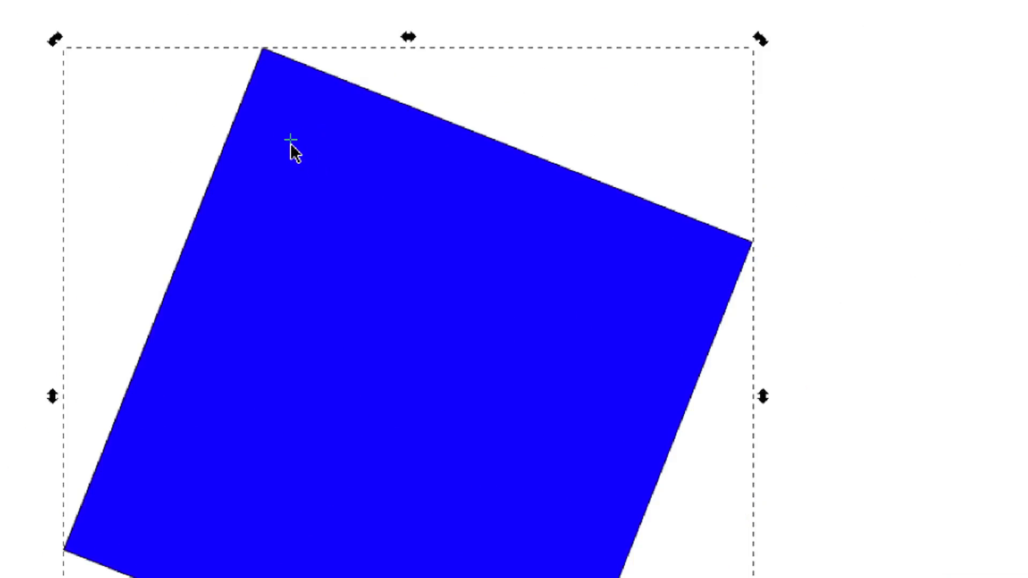
pyautogui.hotkey('ctrl', 'z')
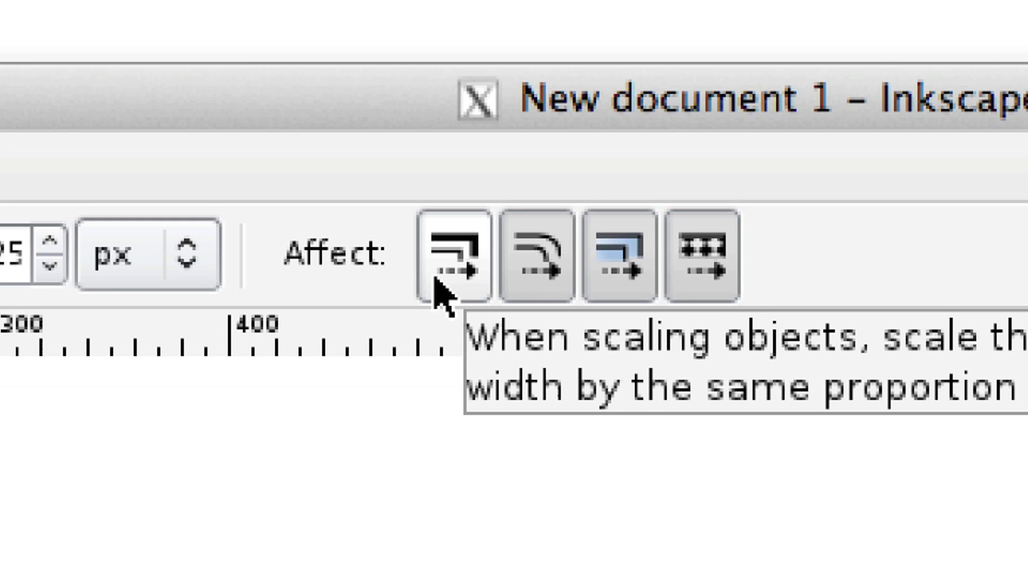
# Toggle the option that scales stroke width proportionally with objects, leaving it enabled.
pyautogui.click(432, 282)
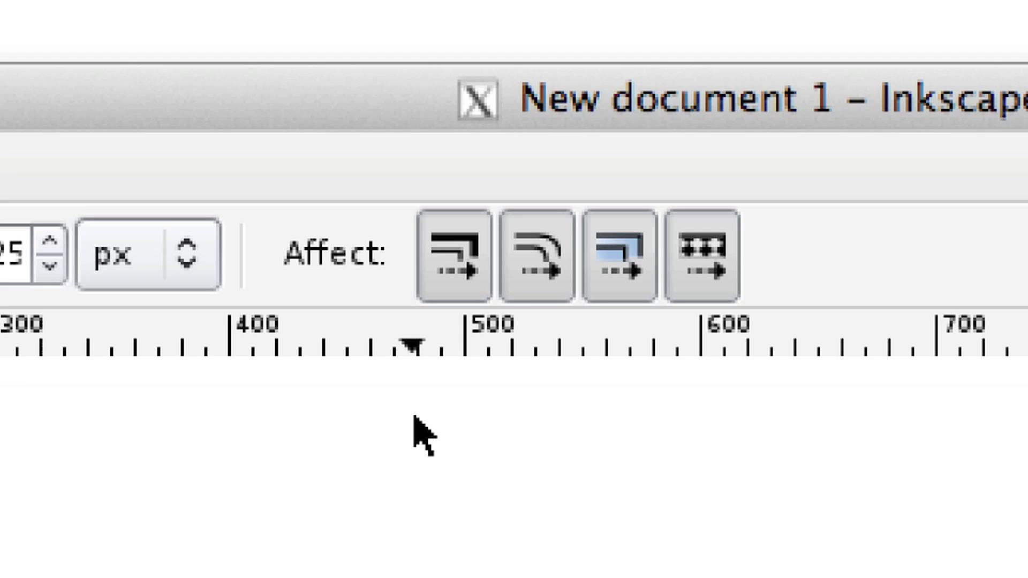
pyautogui.click(465, 268)
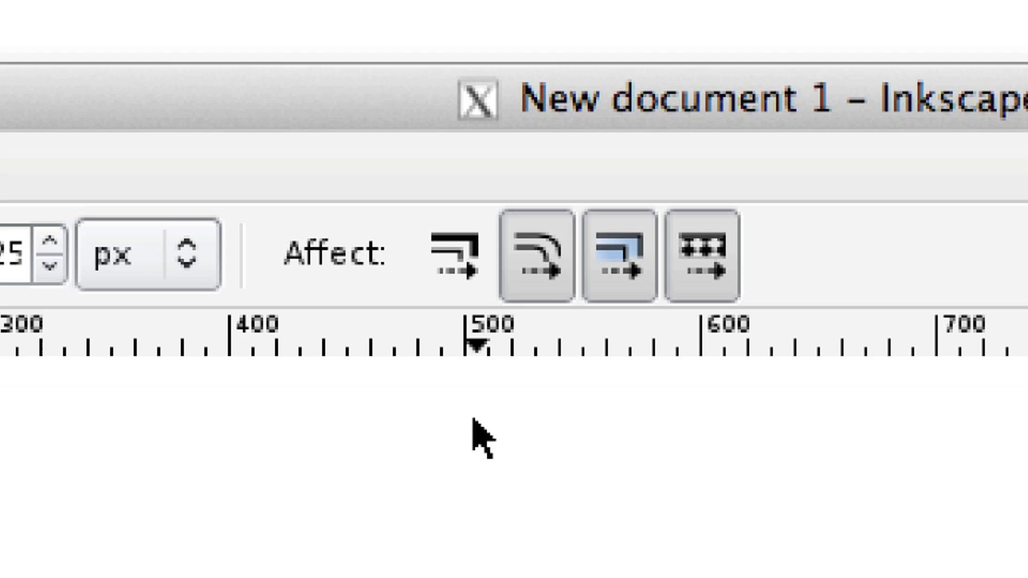
pyautogui.click(452, 272)
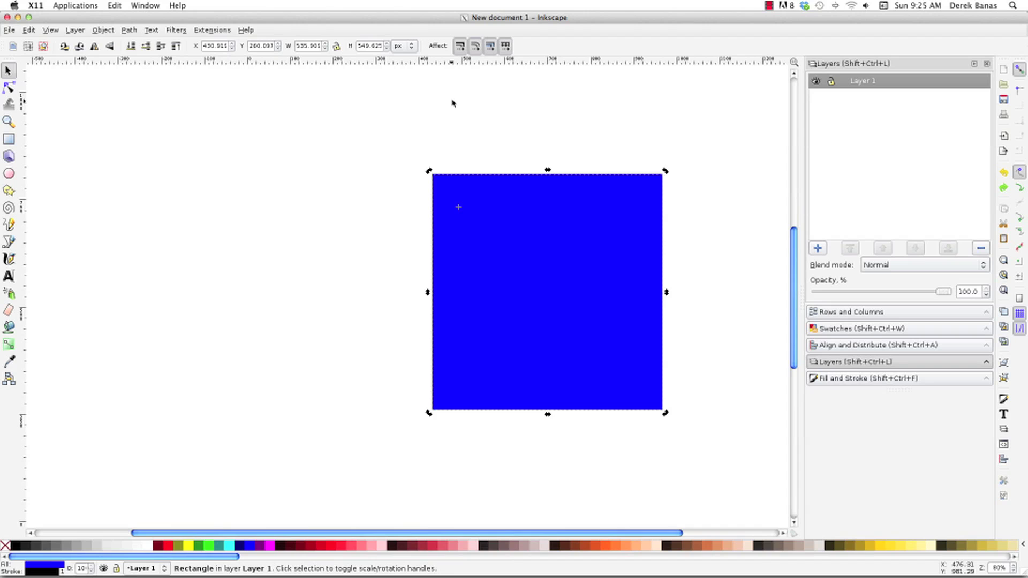
# Deselect the large rectangle and draw four smaller blue rectangles in the empty area to its left.
pyautogui.press('Escape')
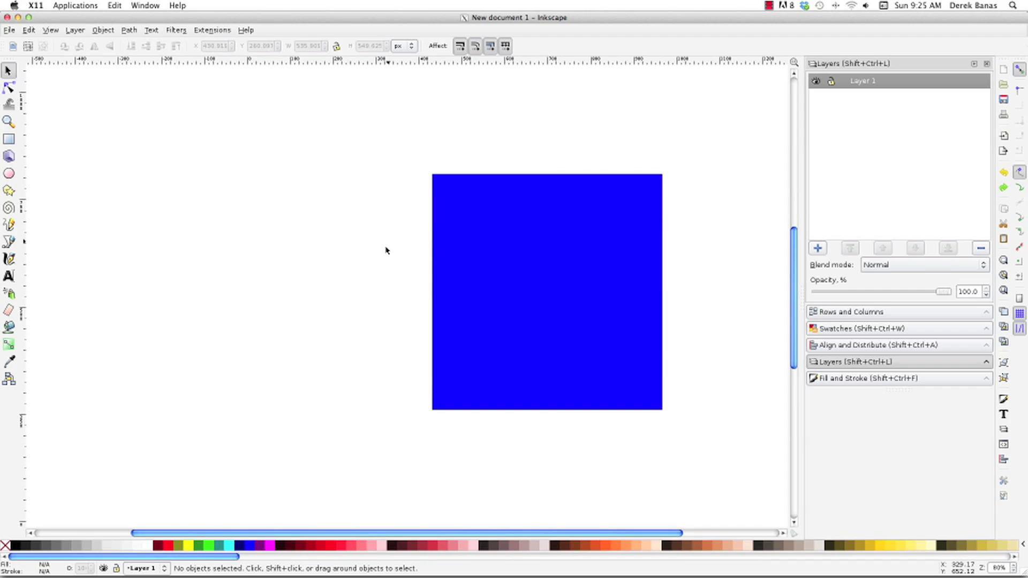
pyautogui.press('r')
pyautogui.moveTo(328, 202); pyautogui.dragTo(364, 248)
pyautogui.moveTo(223, 223); pyautogui.dragTo(277, 306)
pyautogui.moveTo(382, 377); pyautogui.dragTo(312, 309)
pyautogui.moveTo(277, 403); pyautogui.dragTo(215, 346)
# Select all five rectangles together with a rubber-band selection around them and clear the selection.
pyautogui.click(8, 70)
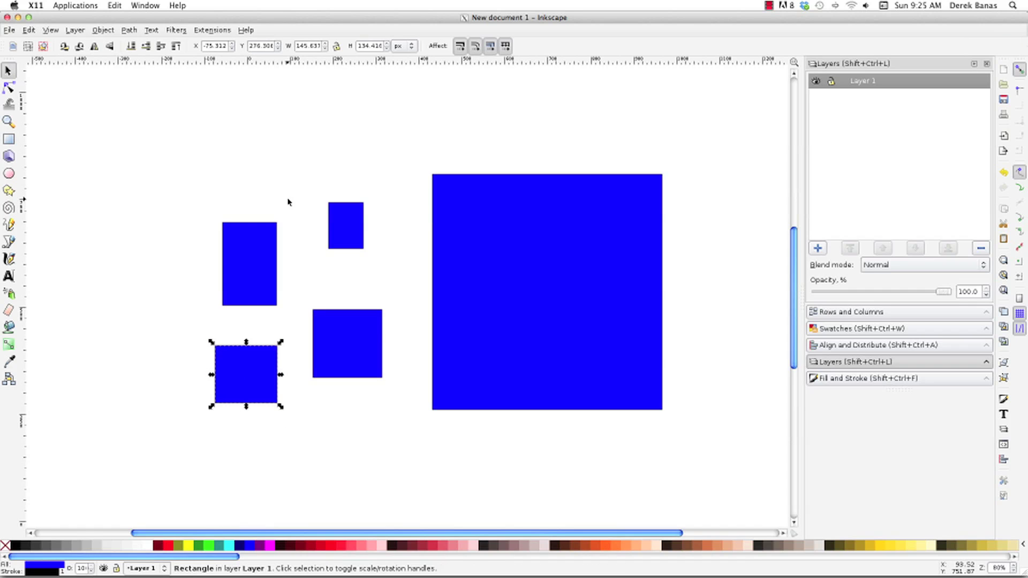
pyautogui.moveTo(153, 134); pyautogui.dragTo(704, 444)
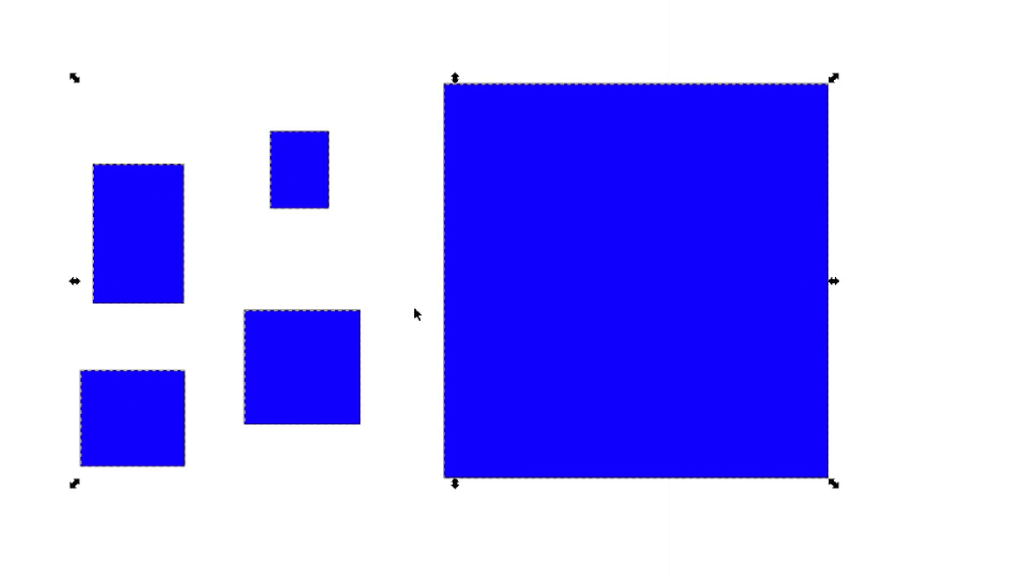
pyautogui.press('Escape')
# Cycle the selection through the rectangles one at a time, starting from the large one, and clear it.
pyautogui.click(615, 259)
pyautogui.press('Tab')
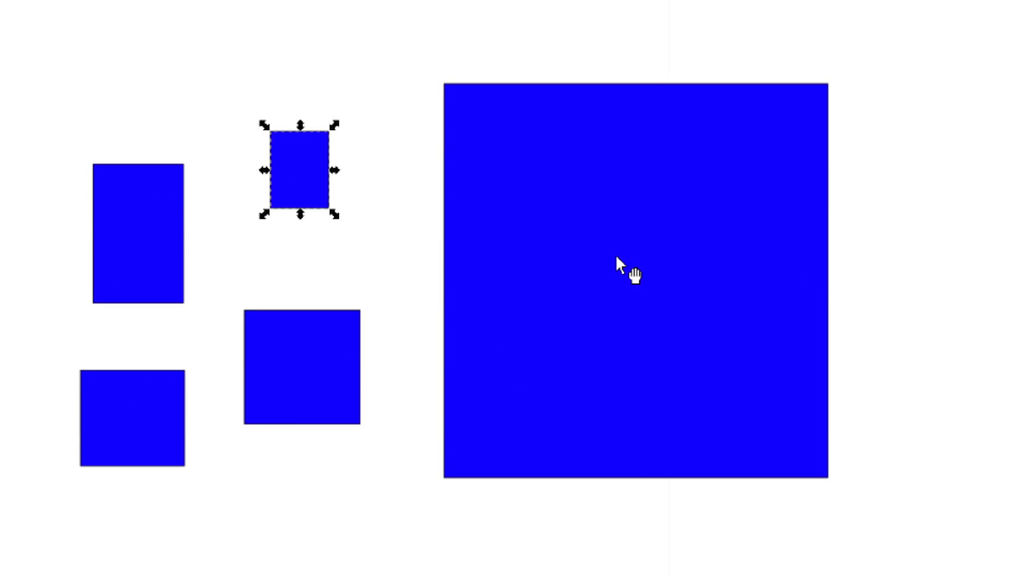
pyautogui.press('Tab')
pyautogui.press('Tab')
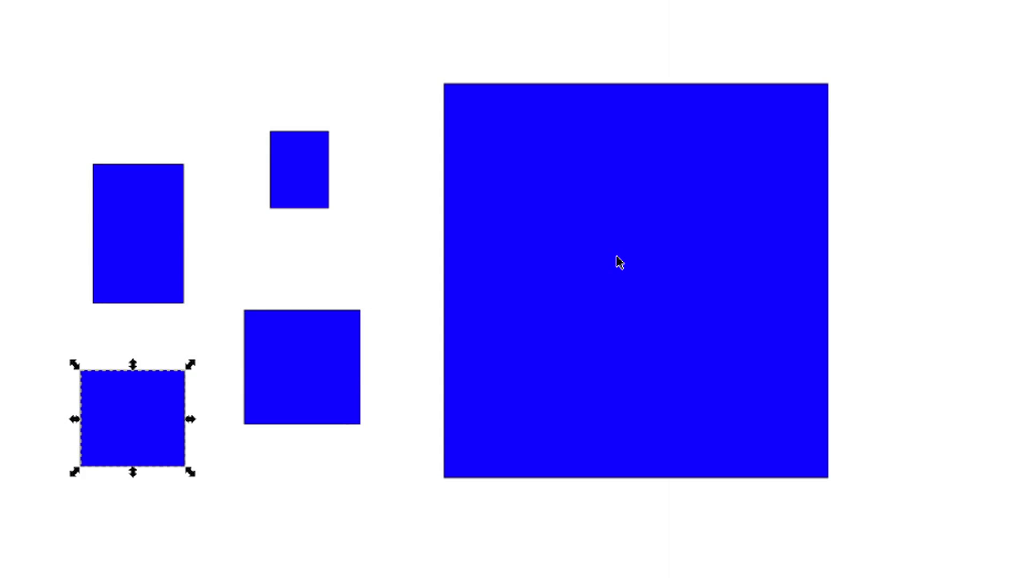
pyautogui.press('Escape')
pyautogui.press('Tab')
pyautogui.press('Tab')
pyautogui.press('Tab')
pyautogui.press('Tab')
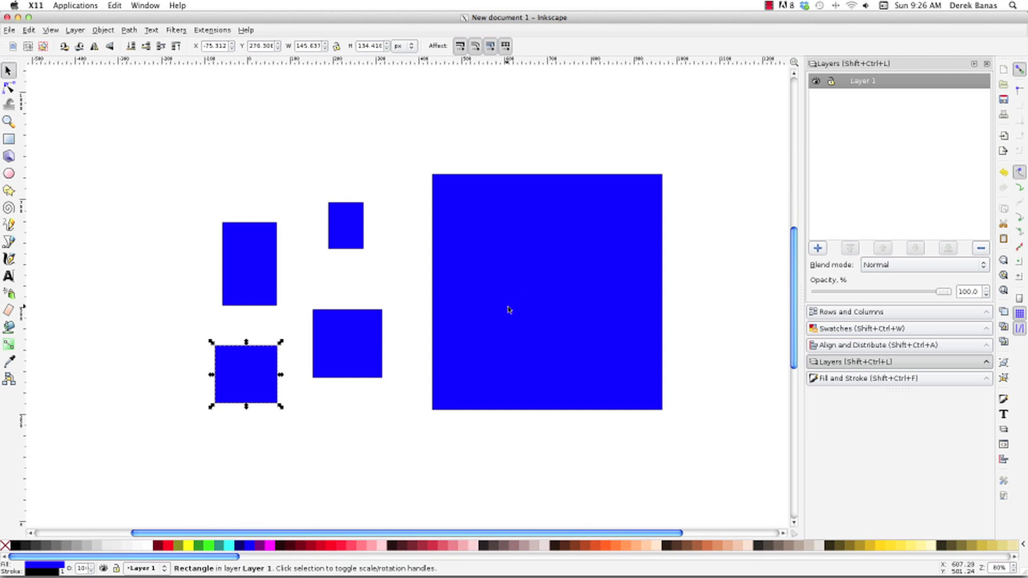
pyautogui.press('Escape')
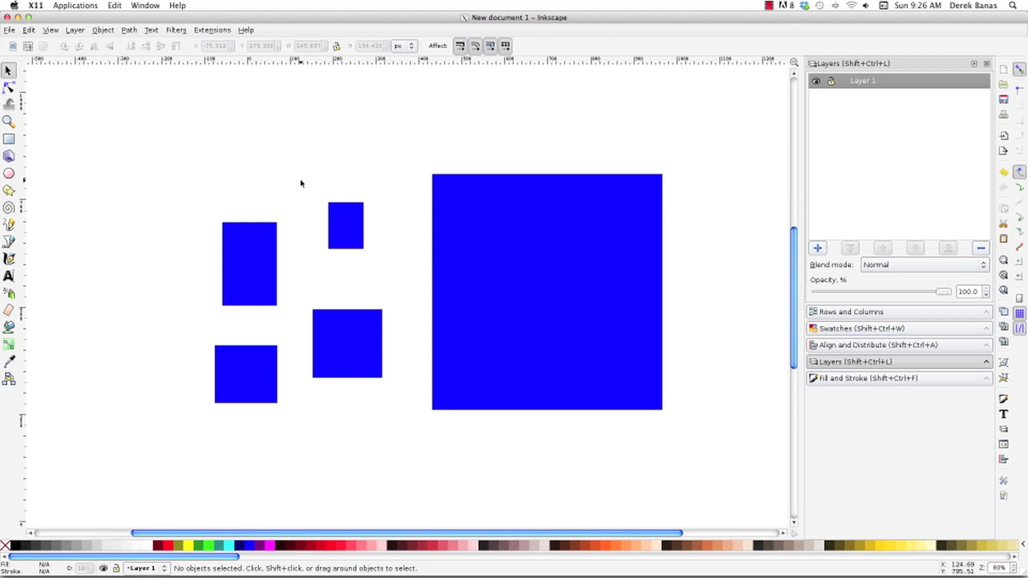
# Add the text "Rotate : [ ] Scale : < >" above the rectangles.
pyautogui.press('t')
pyautogui.click(272, 105)
pyautogui.write('Rota')
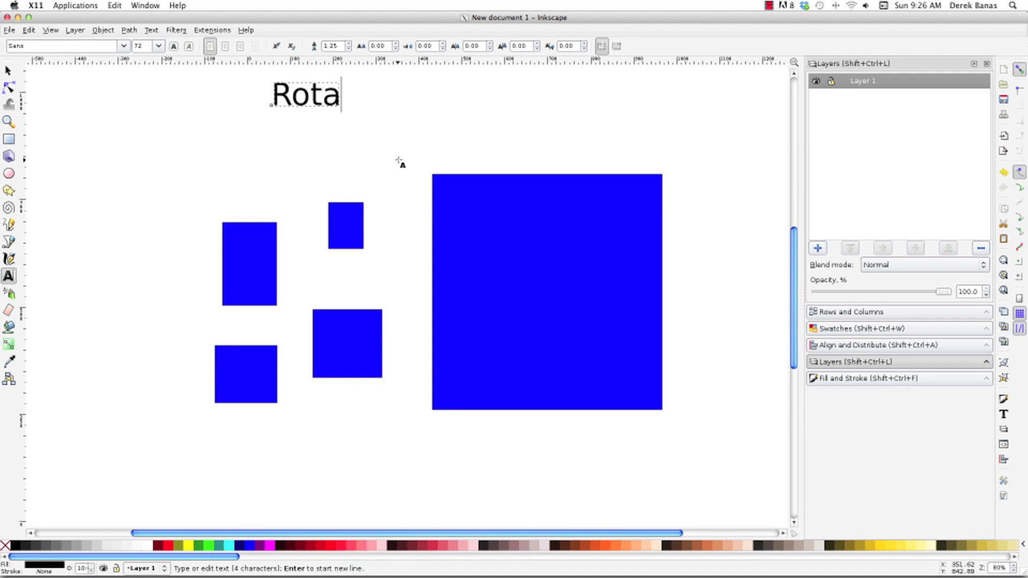
pyautogui.write('te : ')
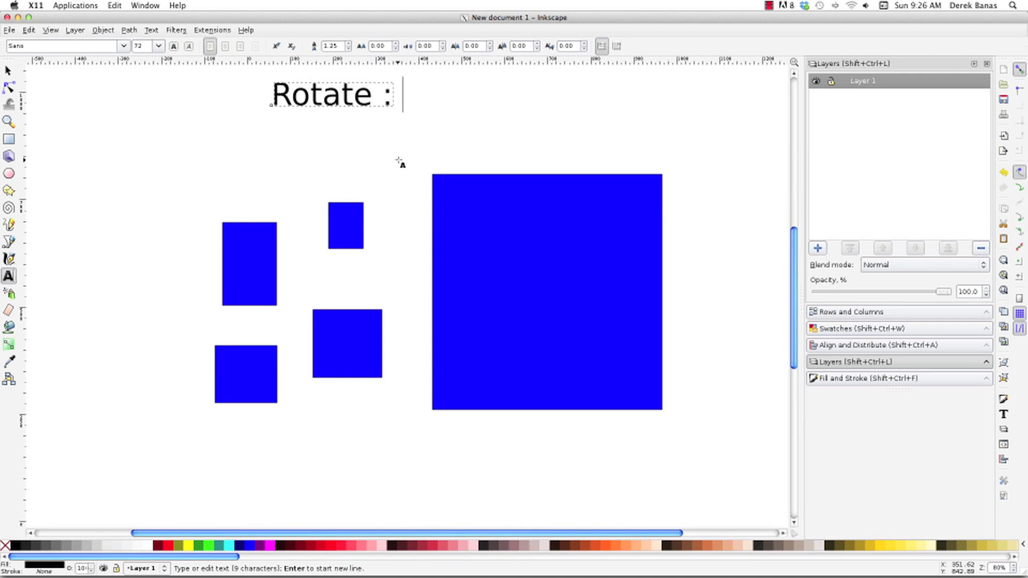
pyautogui.write('[ ]')
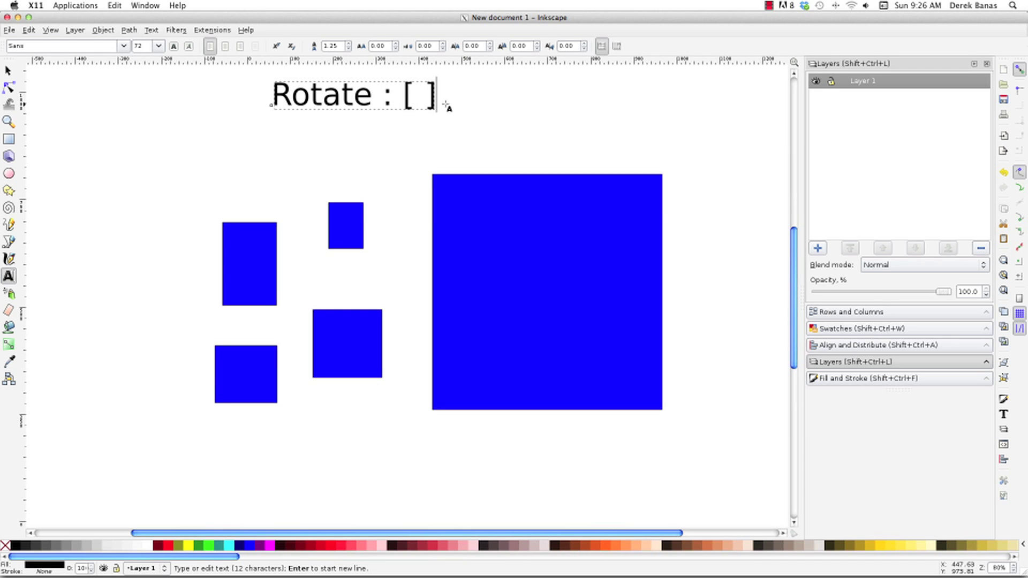
pyautogui.write('     S')
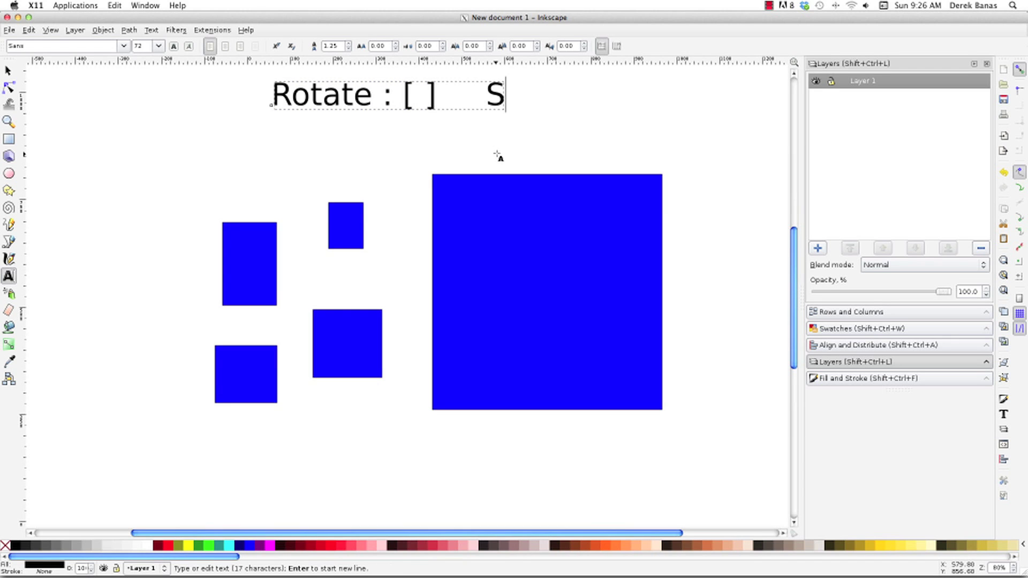
pyautogui.write('cale : ')
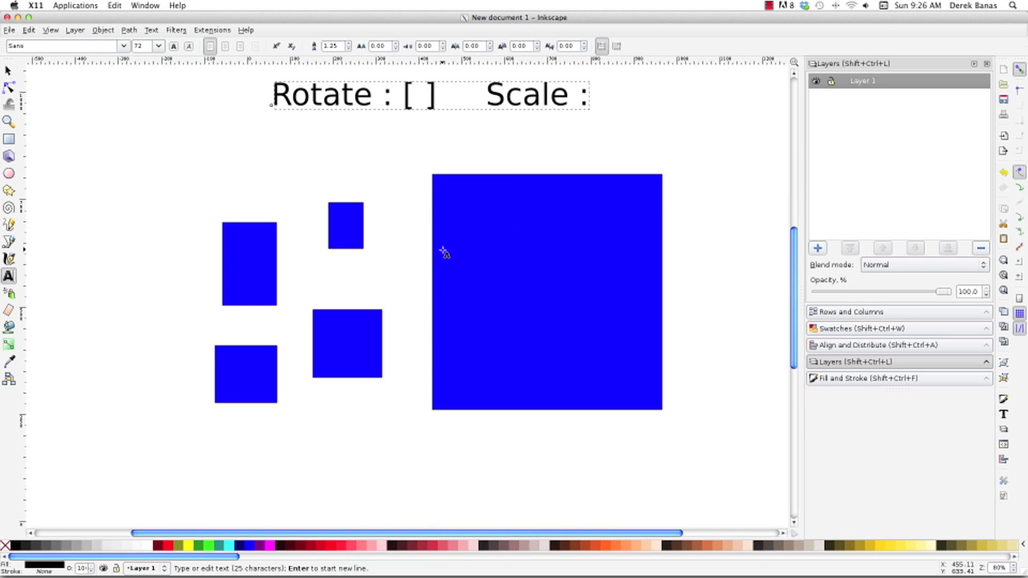
pyautogui.write('< >')
# Select all five rectangles, rotate them counterclockwise in fixed increments and rotate them back to their original orientation.
pyautogui.press('F1')
pyautogui.moveTo(736, 440); pyautogui.dragTo(145, 158)
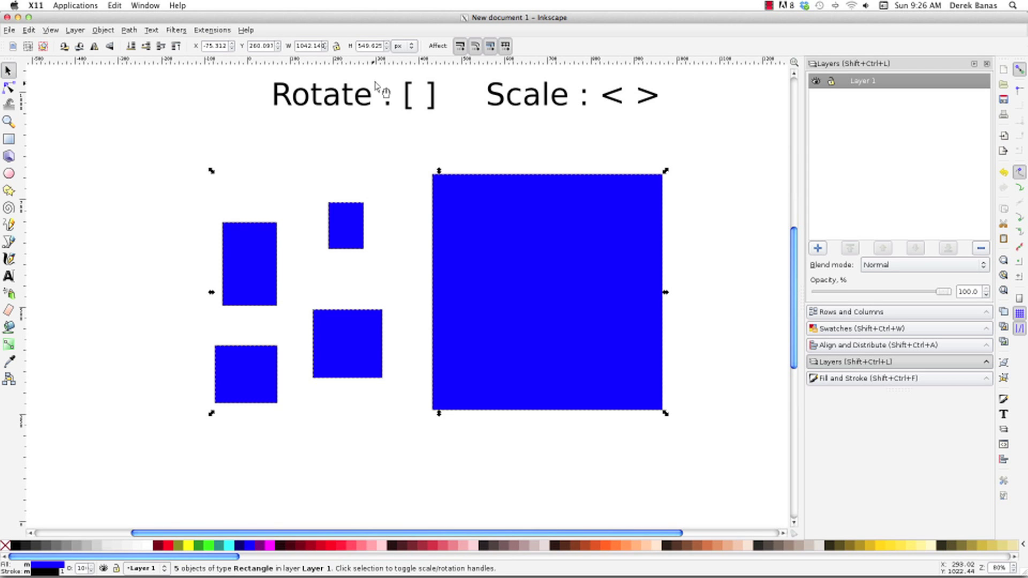
pyautogui.press('[')
pyautogui.press('[')
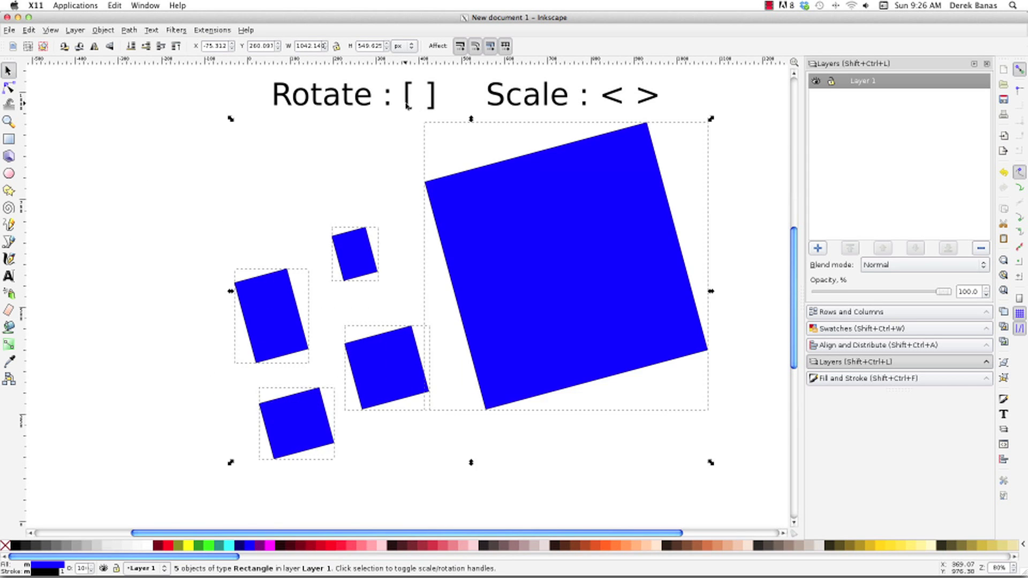
pyautogui.press('[')
pyautogui.press(']')
pyautogui.press(']')
pyautogui.press(']')
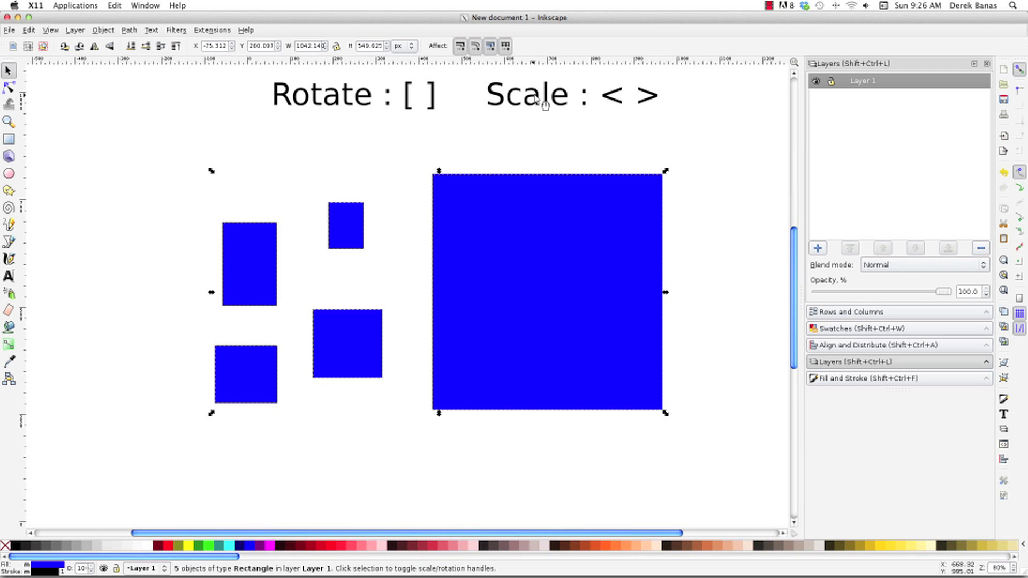
# Enlarge the five selected rectangles together in small increments to about 1086 px overall width.
pyautogui.press('.')
pyautogui.press('.')
pyautogui.press('.')
pyautogui.press('.')
pyautogui.press('.')
pyautogui.press('.')
pyautogui.press('.')
pyautogui.press('.')
pyautogui.press('.')
pyautogui.press('.')
pyautogui.press('.')
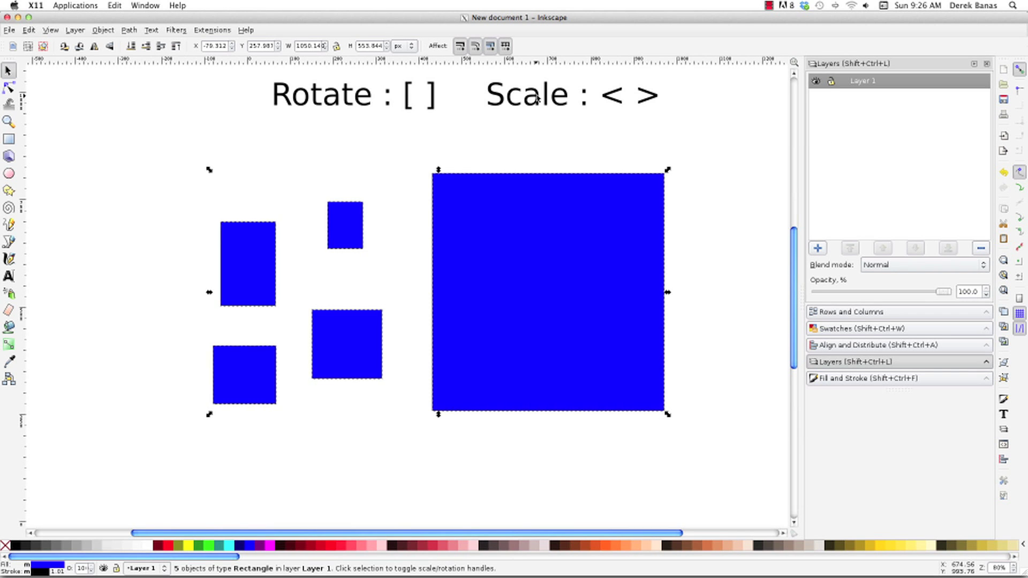
pyautogui.press('.')
pyautogui.press('.')
pyautogui.press('.')
pyautogui.press('.')
pyautogui.press('.')
pyautogui.press('.')
pyautogui.press('.')
pyautogui.press('.')
pyautogui.press('.')
pyautogui.press('.')
pyautogui.press('.')
pyautogui.press('.')
pyautogui.press('.')
pyautogui.press('.')
pyautogui.press('.')
pyautogui.press('.')
pyautogui.press('.')
pyautogui.press('.')
pyautogui.press('.')
pyautogui.press('.')
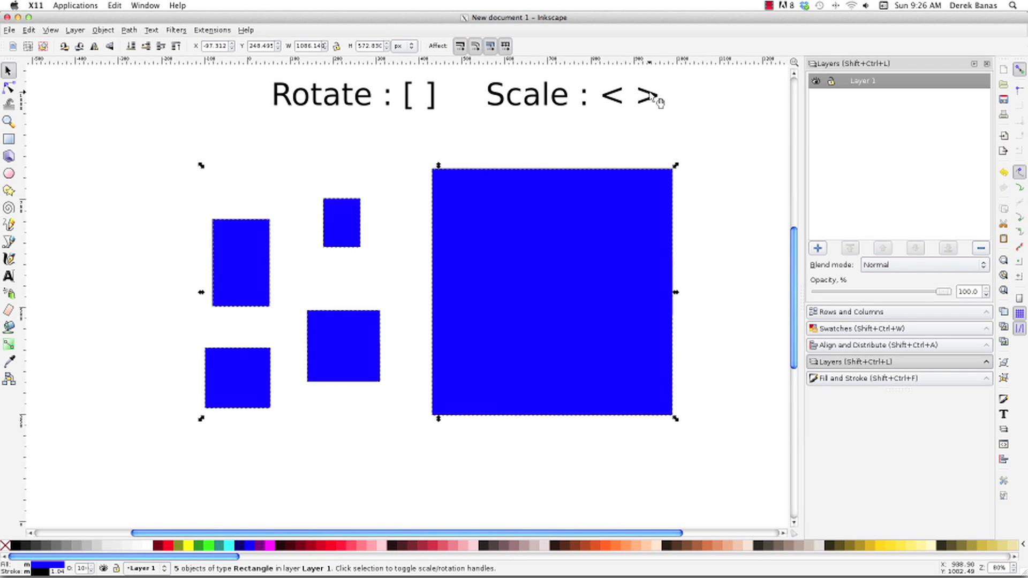
# Shrink the five selected rectangles together in small increments to about 1048 px overall width.
pyautogui.press(',')
pyautogui.press(',')
pyautogui.press(',')
pyautogui.press(',')
pyautogui.press(',')
pyautogui.press(',')
pyautogui.press(',')
pyautogui.press(',')
pyautogui.press(',')
pyautogui.press(',')
pyautogui.press(',')
pyautogui.press(',')
pyautogui.press(',')
pyautogui.press(',')
pyautogui.press(',')
pyautogui.press(',')
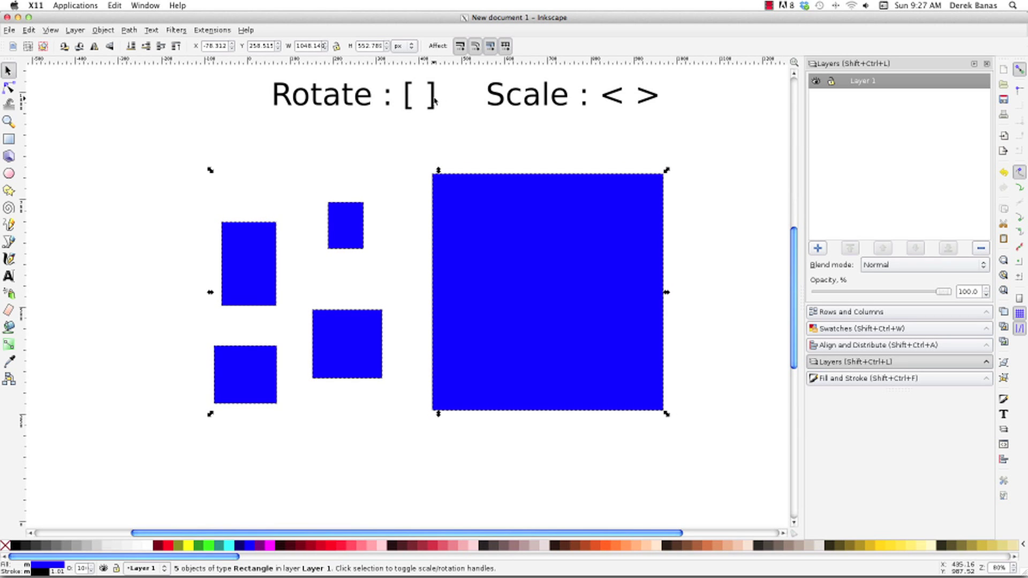
# Rotate the five selected rectangles clockwise by about 30 degrees and back to their upright orientation.
pyautogui.press(']')
pyautogui.press(']')
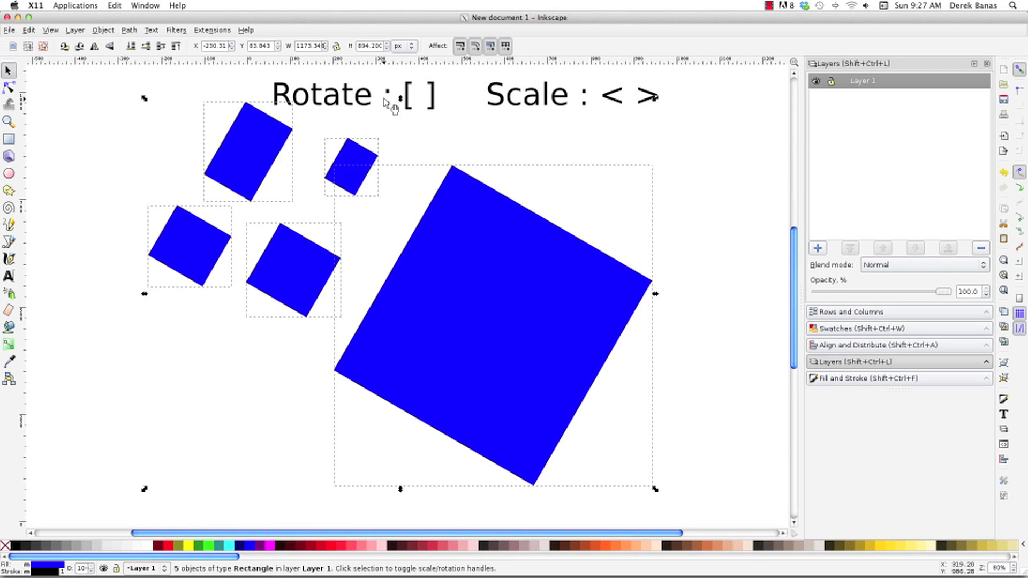
pyautogui.press('[')
pyautogui.press('[')
pyautogui.press('[')
pyautogui.press(']')
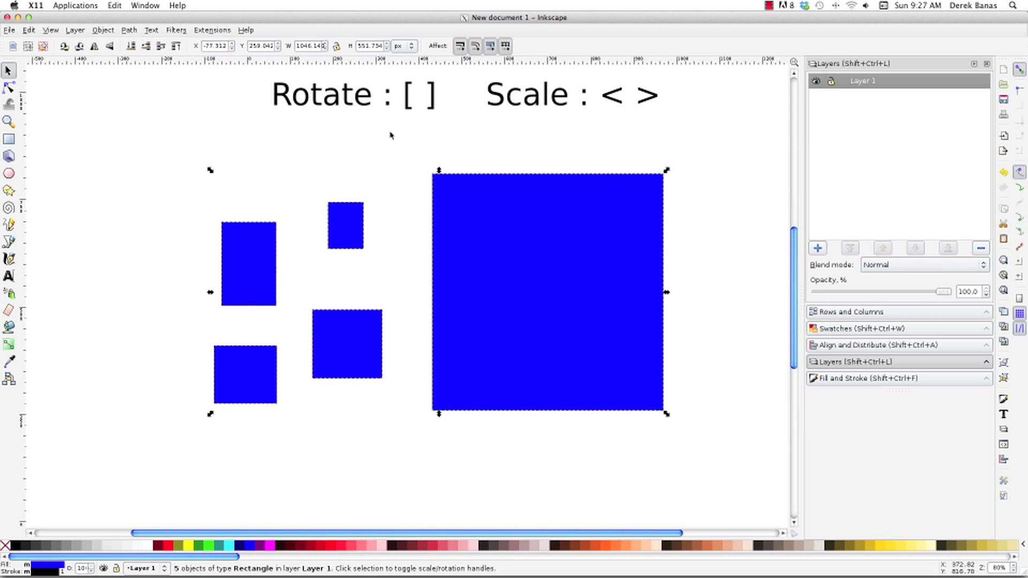
# Review the page, guide and grid settings in the document properties, including the list of preset page sizes.
pyautogui.press('Escape')
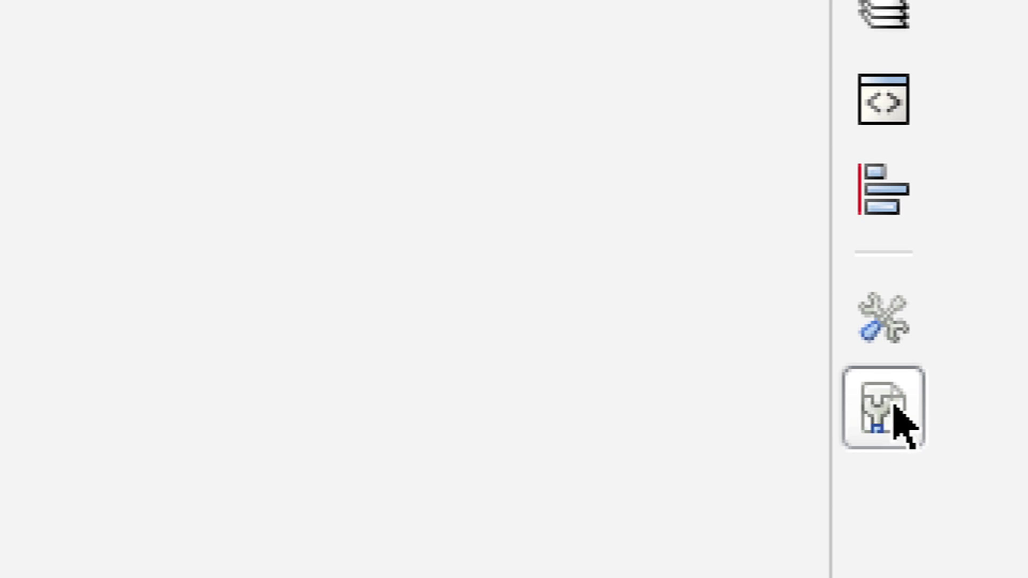
pyautogui.click(895, 434)
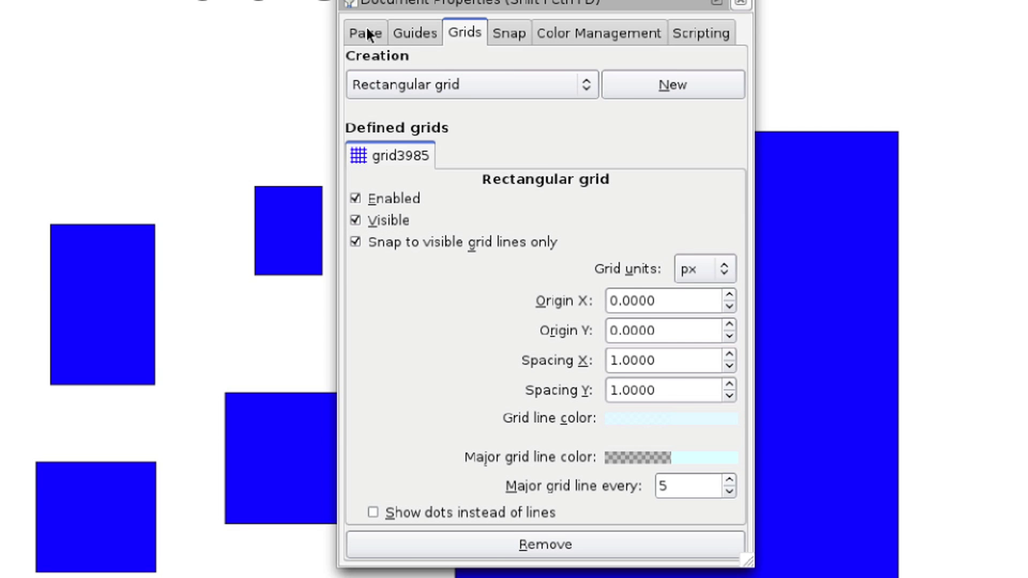
pyautogui.click(366, 34)
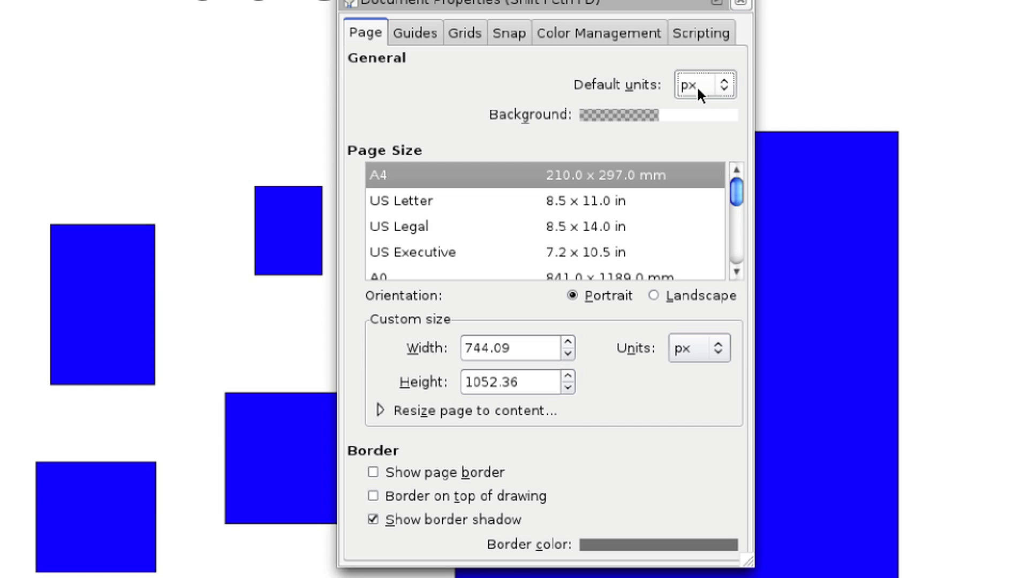
pyautogui.click(725, 84)
pyautogui.click(725, 84)
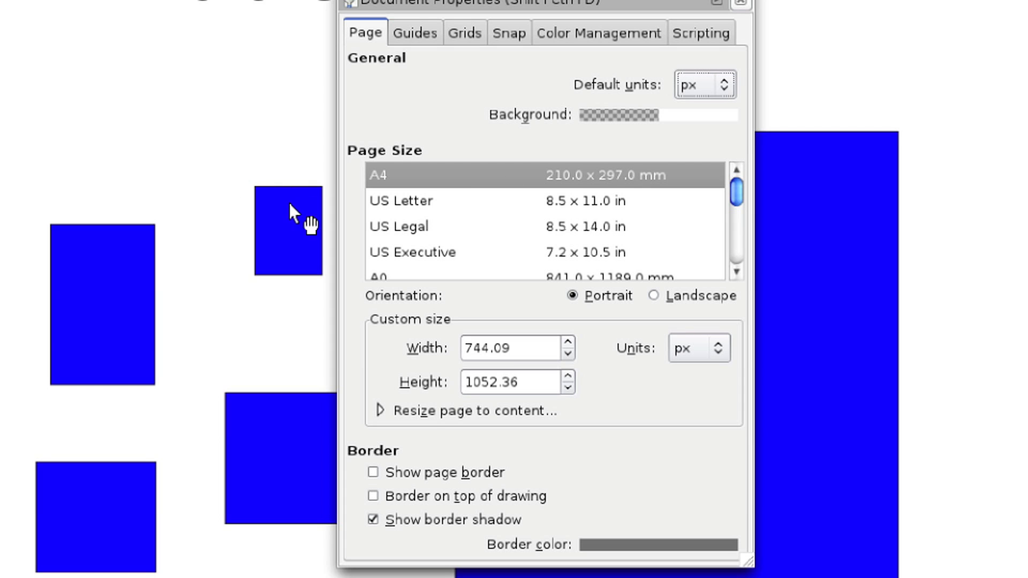
pyautogui.scroll(-3, 596, 243)
pyautogui.scroll(-15, 597, 244)
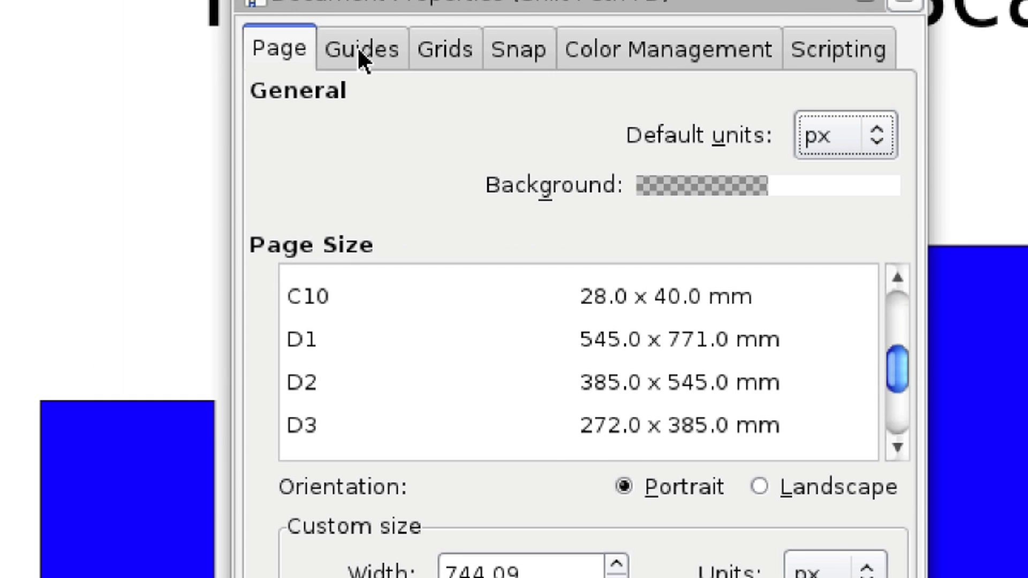
pyautogui.click(360, 50)
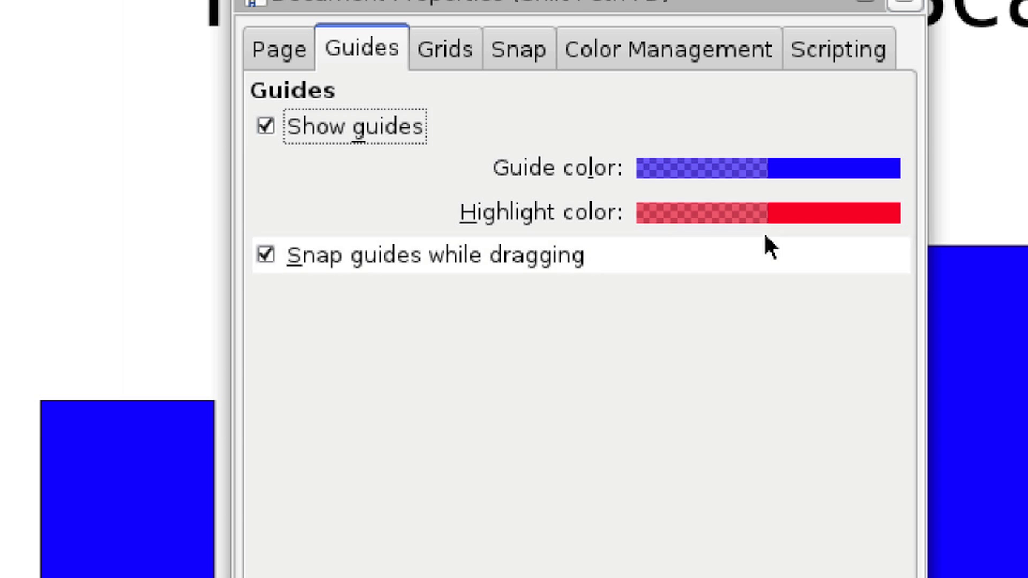
pyautogui.click(440, 48)
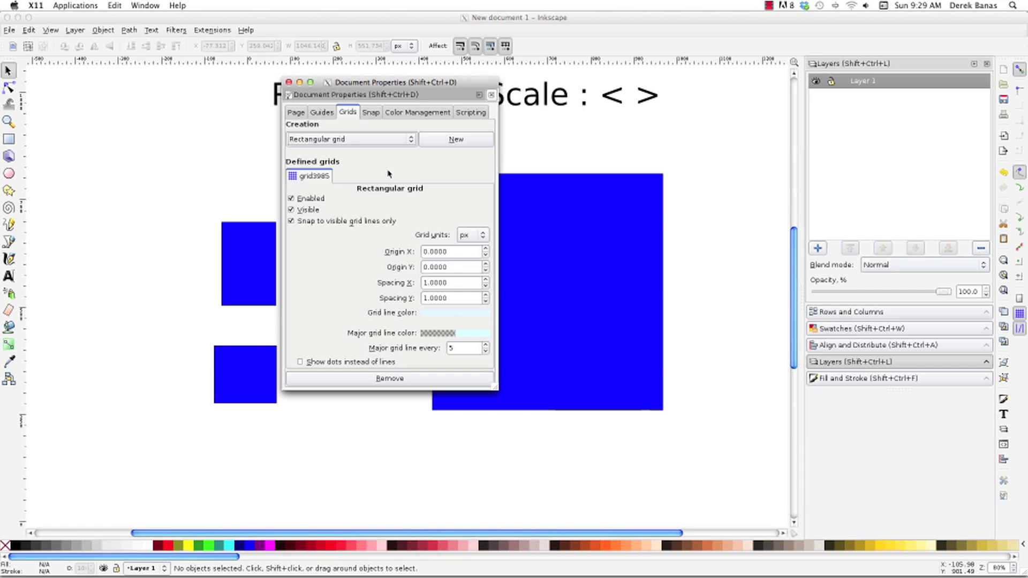
pyautogui.click(288, 83)
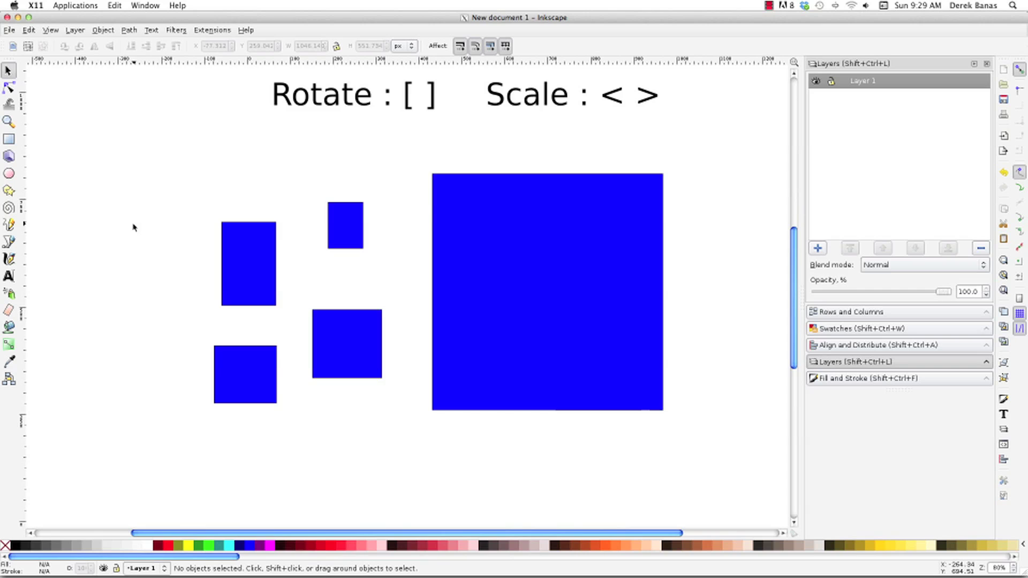
# Delete the rotate and scale shortcut note above the rectangles and show the grid.
pyautogui.moveTo(678, 136); pyautogui.dragTo(272, 75)
pyautogui.press('Delete')
pyautogui.press('shift')
pyautogui.press('#')
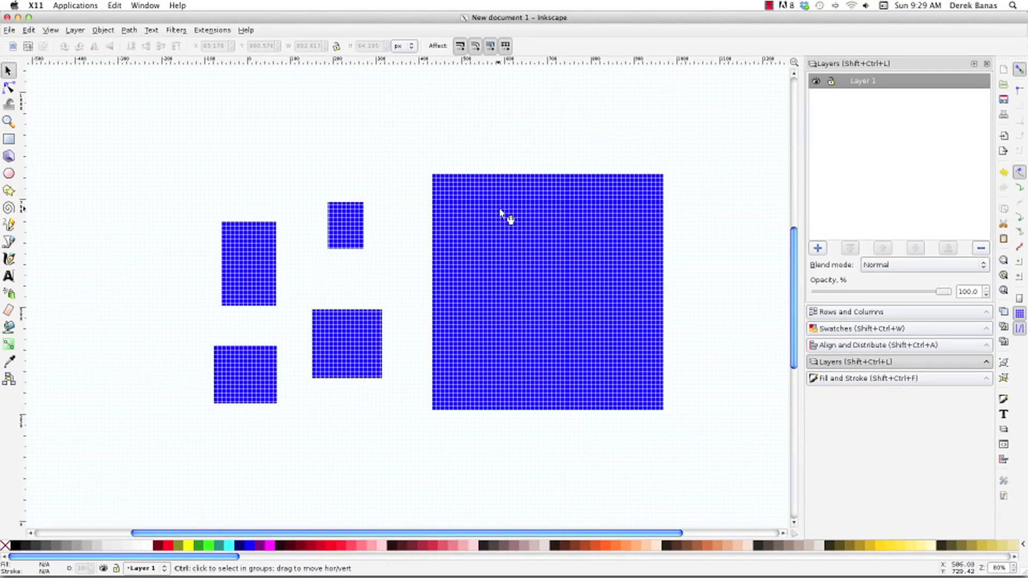
# Remove the existing rectangular grid in the document properties.
pyautogui.click(1003, 495)
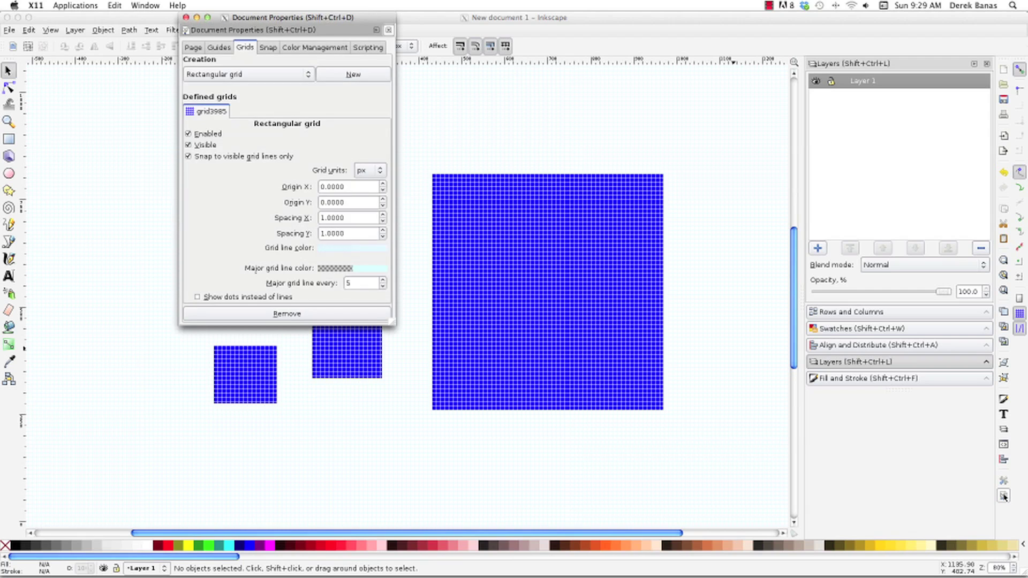
pyautogui.moveTo(246, 21); pyautogui.dragTo(437, 91)
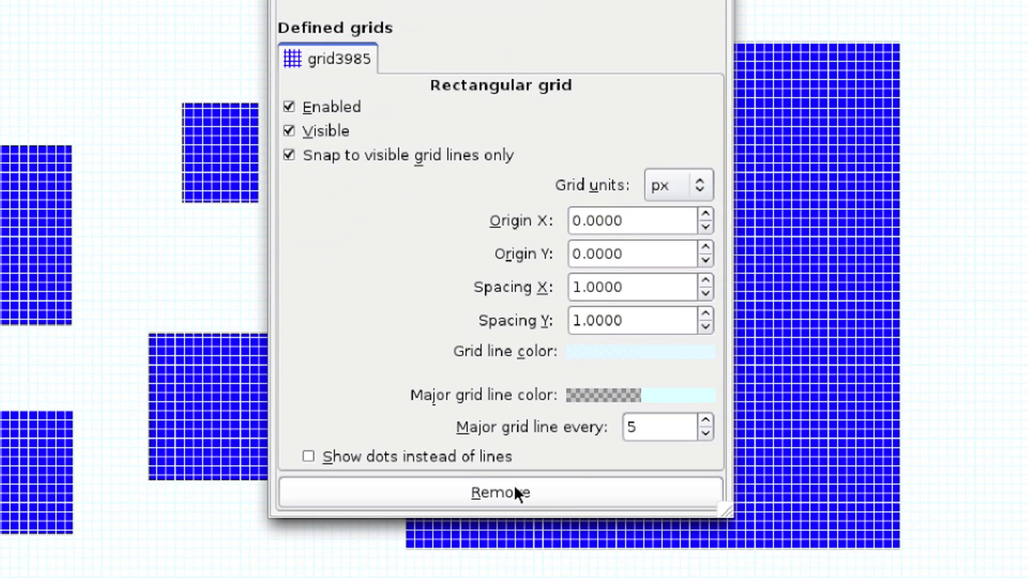
pyautogui.click(515, 491)
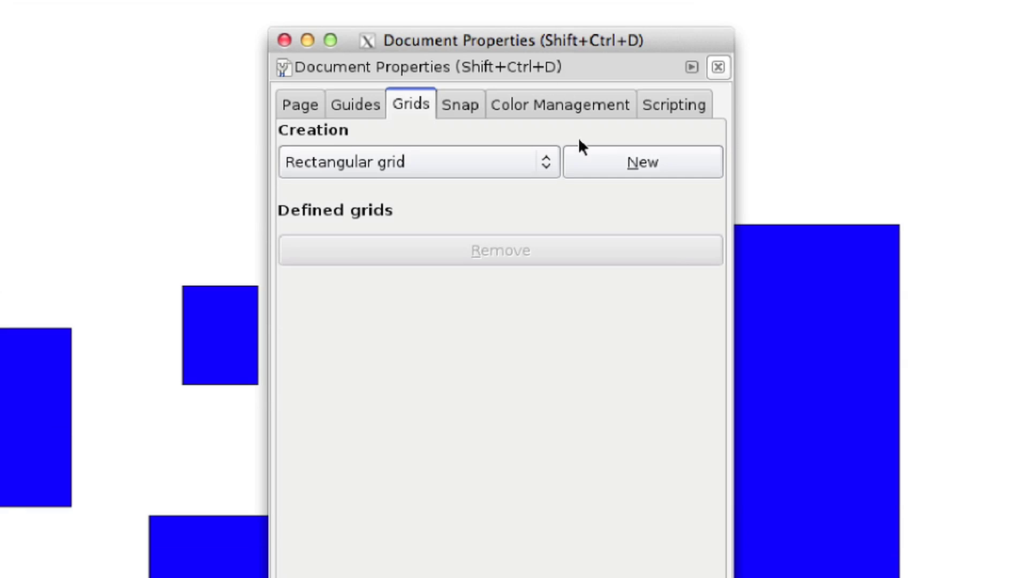
# Add an axonometric grid to try it on the canvas and remove it again.
pyautogui.click(501, 162)
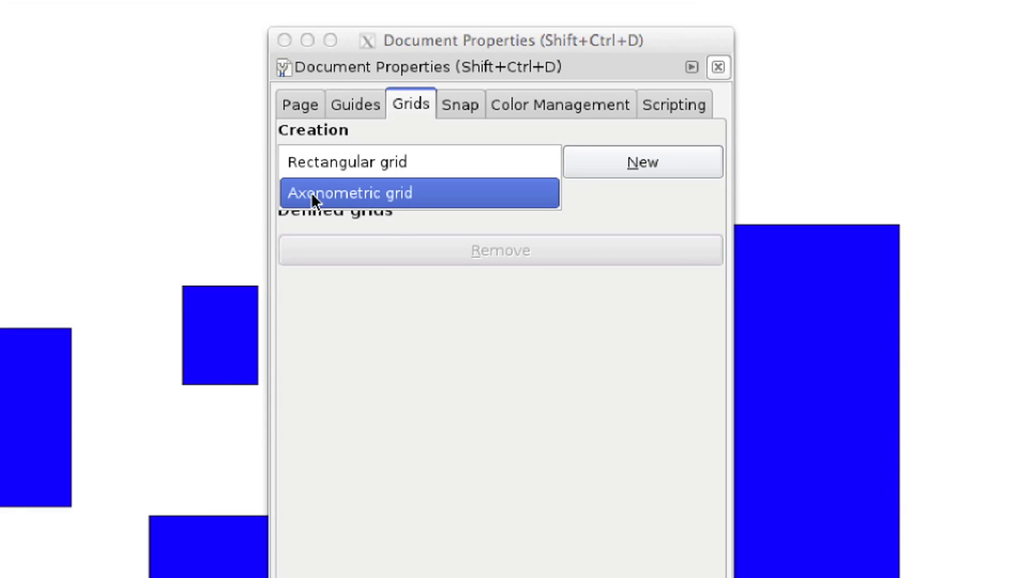
pyautogui.click(426, 191)
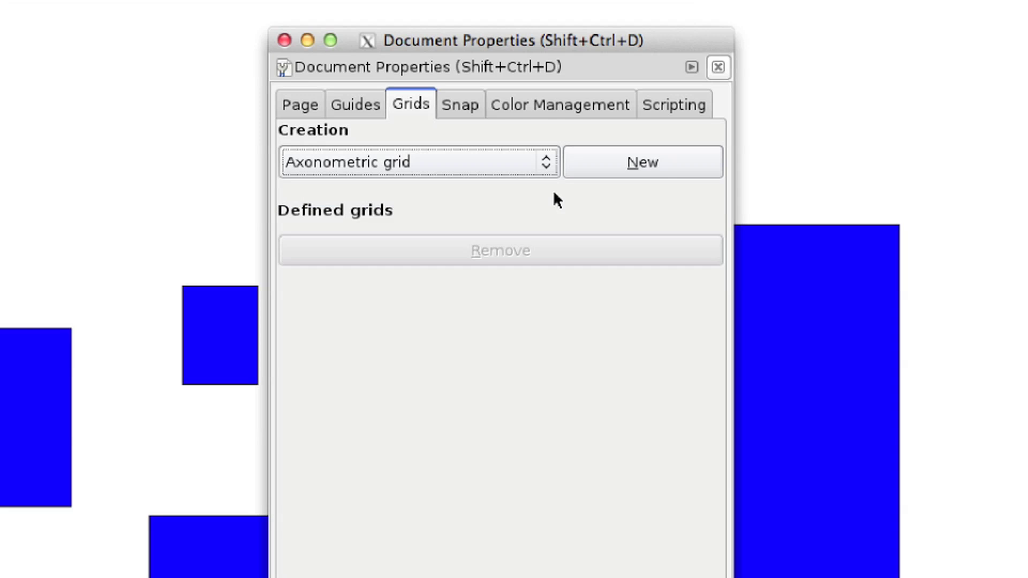
pyautogui.click(650, 160)
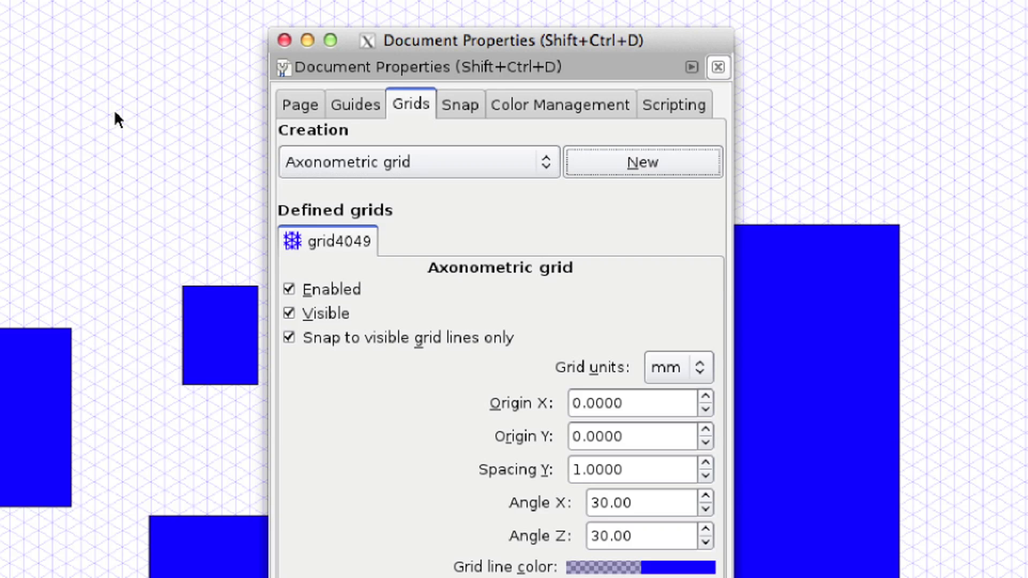
pyautogui.moveTo(465, 40); pyautogui.dragTo(707, 41)
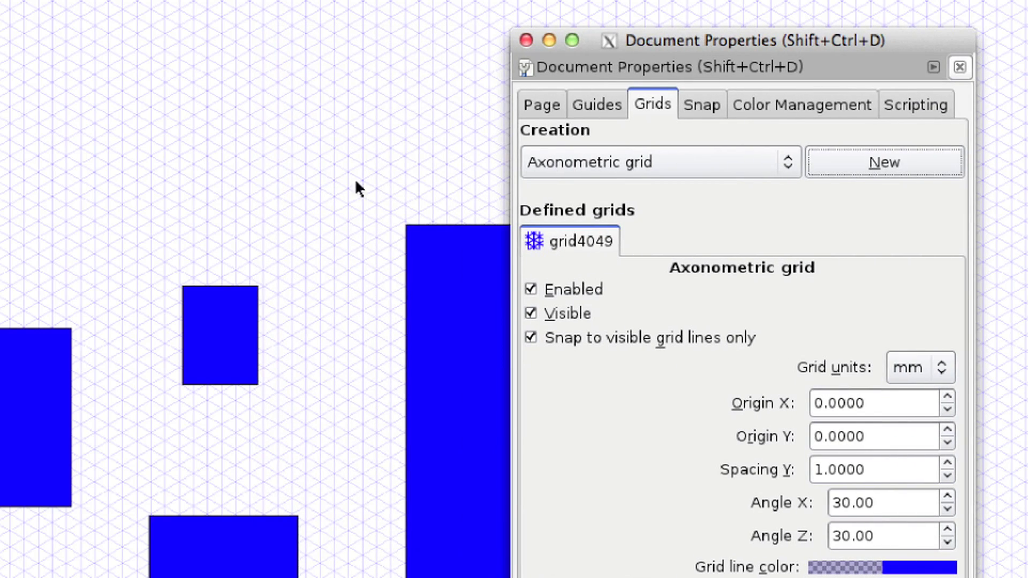
pyautogui.moveTo(771, 40); pyautogui.dragTo(541, 33)
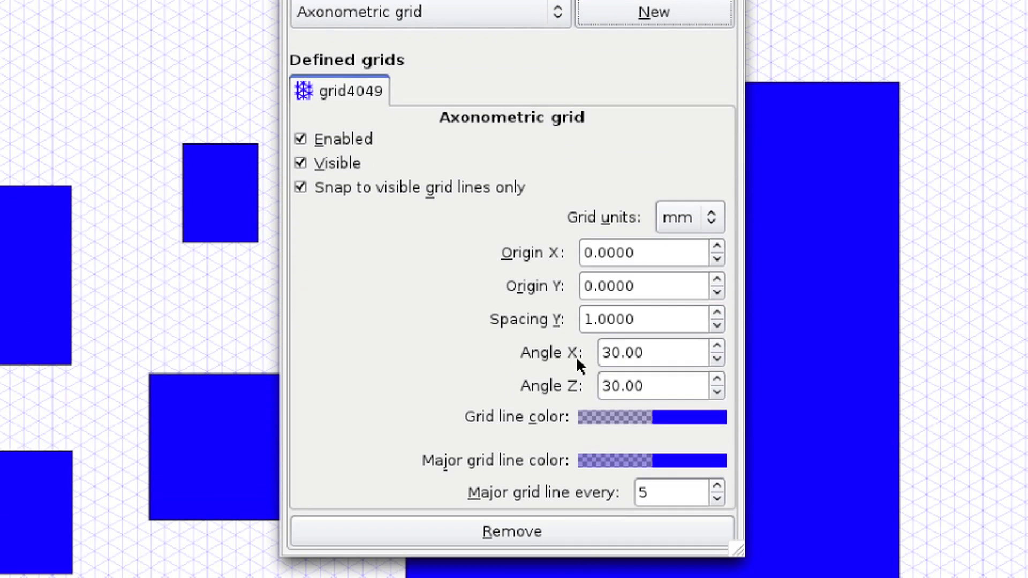
pyautogui.click(568, 524)
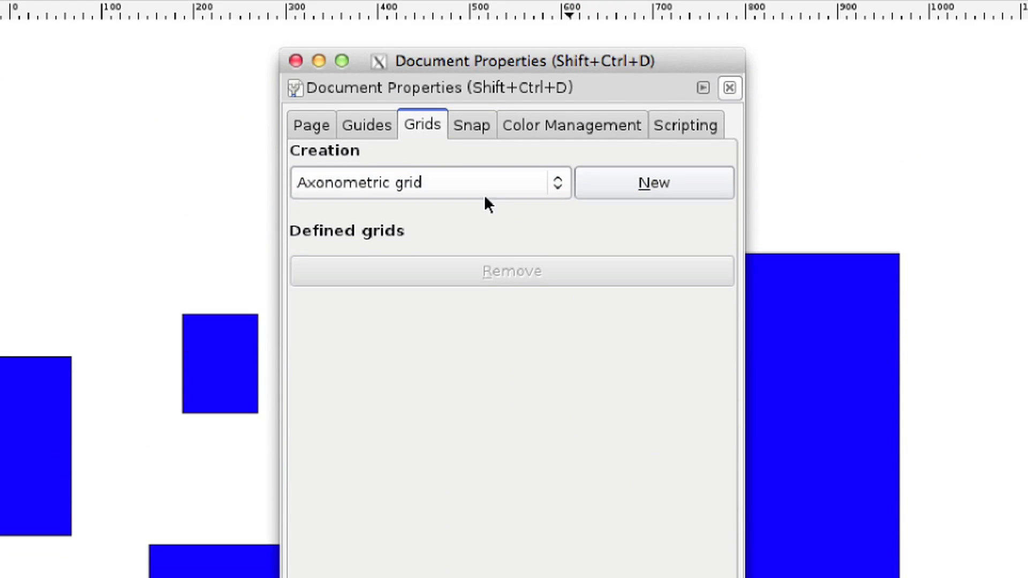
# Create a new rectangular grid for the document.
pyautogui.click(496, 137)
pyautogui.click(478, 160)
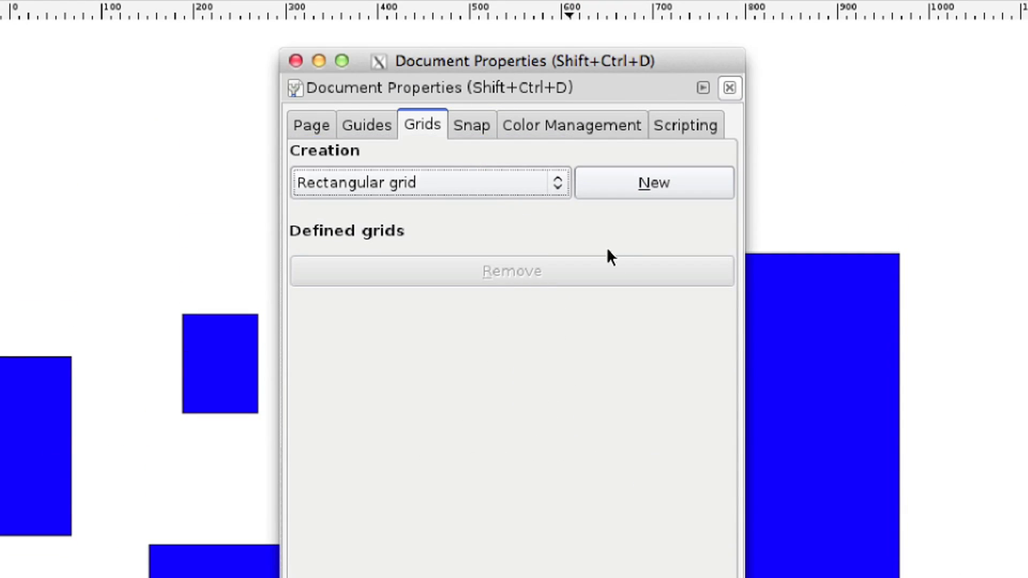
pyautogui.hotkey('alt', 'n')
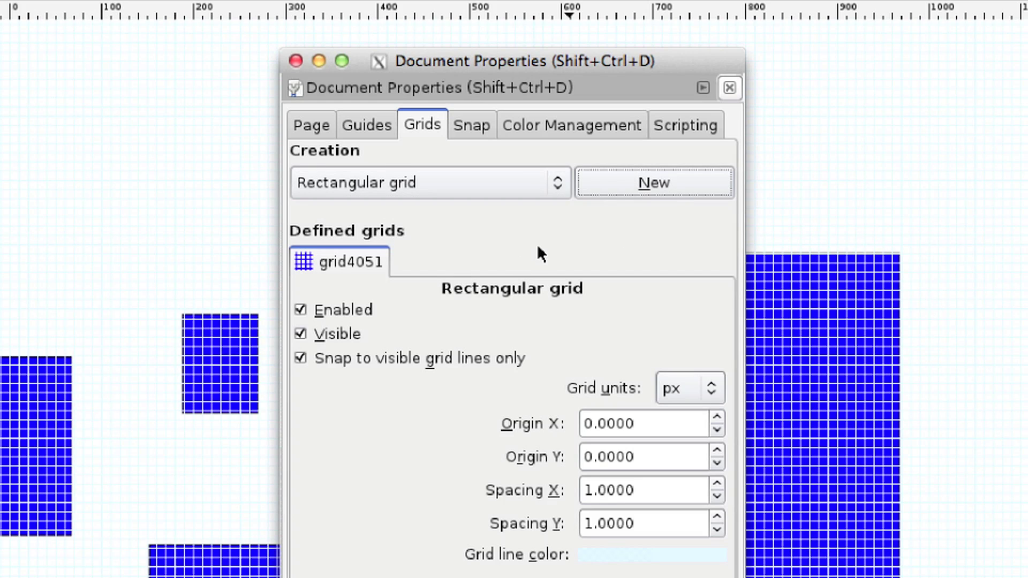
# Review the snap, color management and scripting settings in the document properties and close the dialog.
pyautogui.click(471, 125)
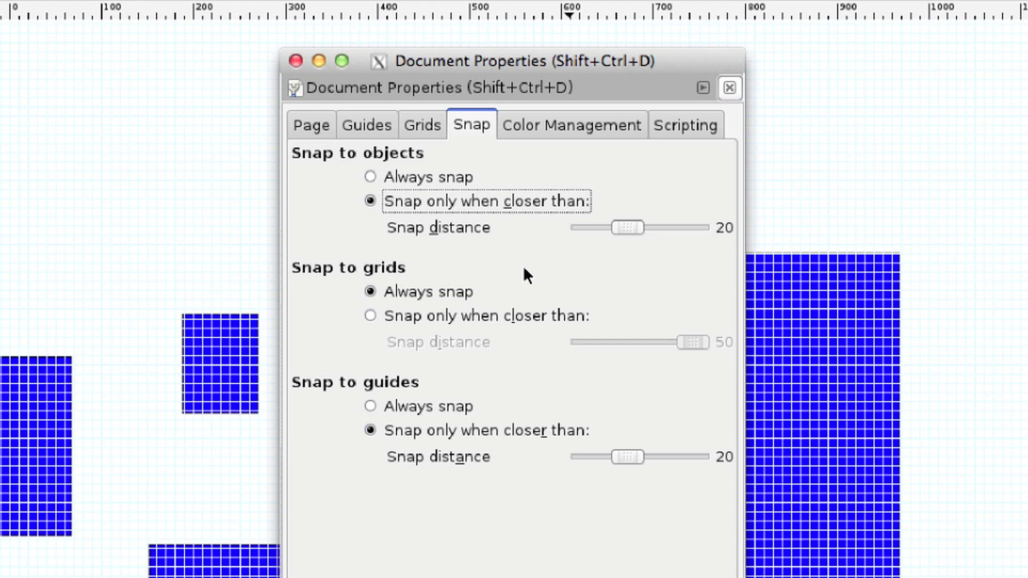
pyautogui.click(576, 126)
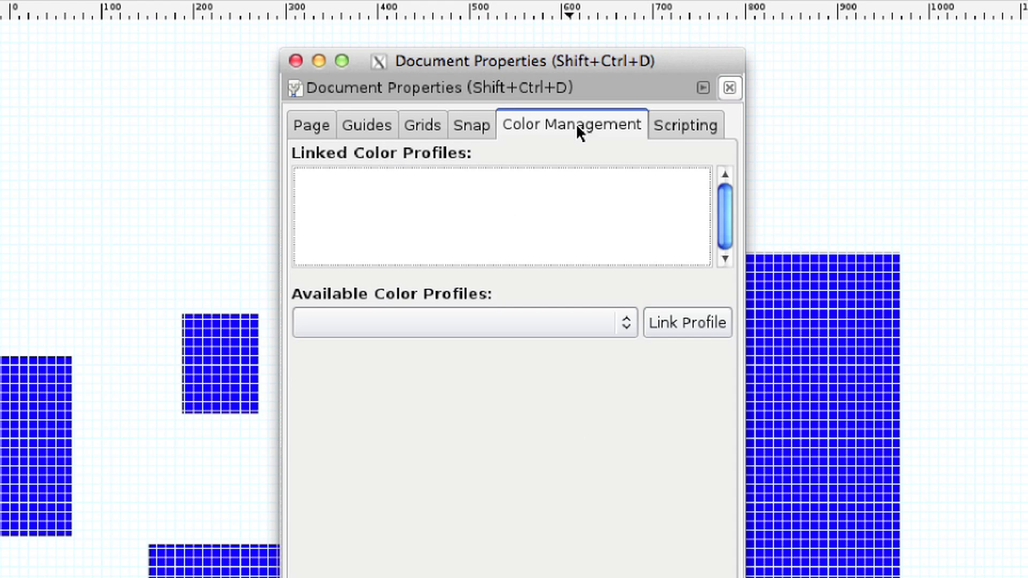
pyautogui.click(683, 126)
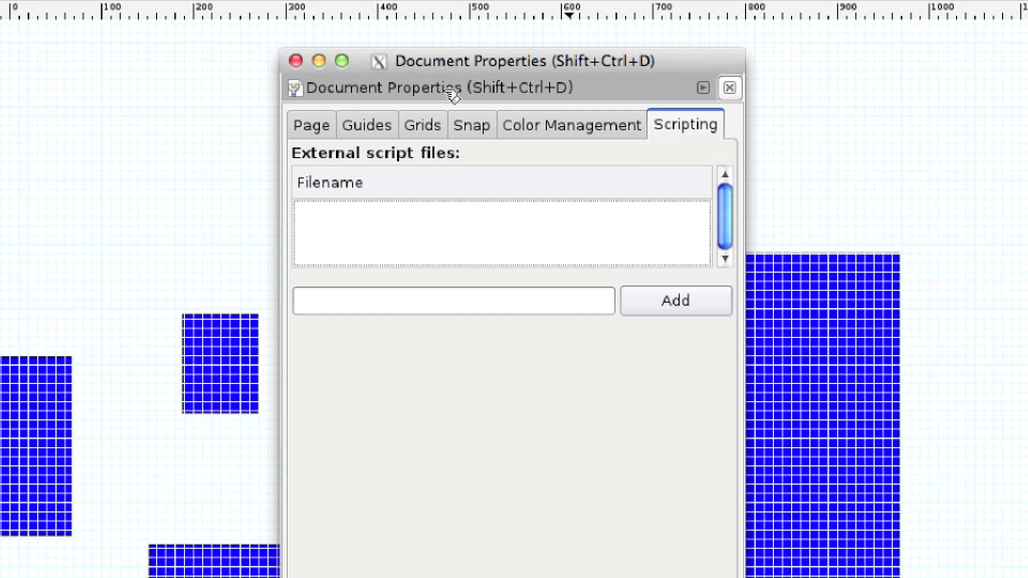
pyautogui.click(296, 61)
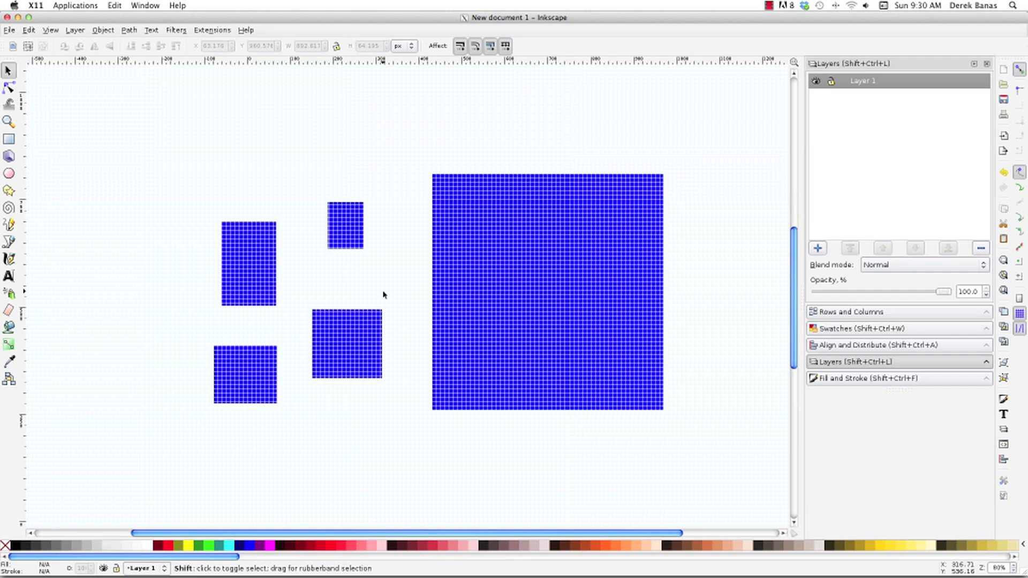
# Hide the grid and delete all the blue rectangles from the canvas.
pyautogui.press('#')
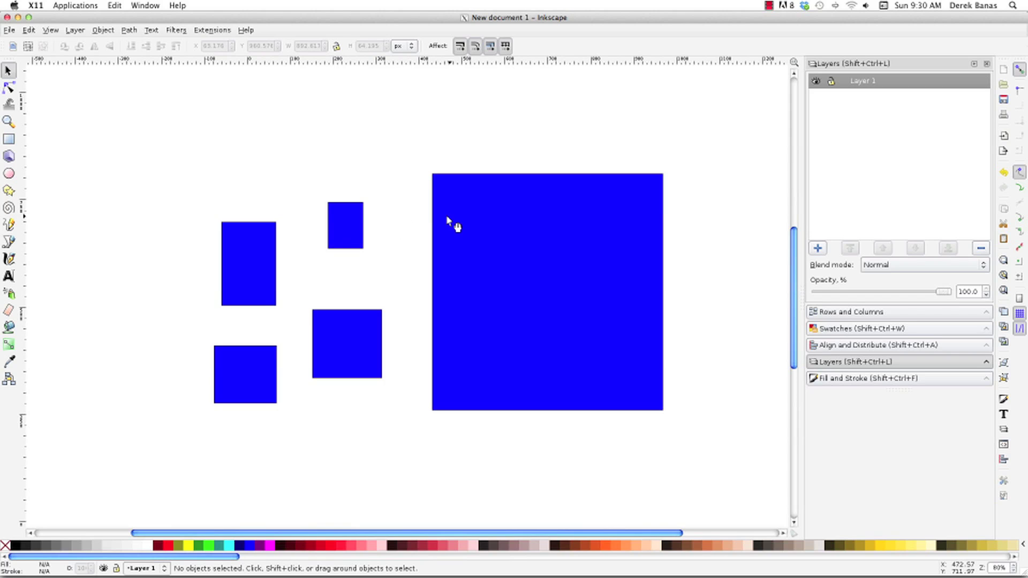
pyautogui.moveTo(708, 420); pyautogui.dragTo(122, 139)
pyautogui.press('Delete')
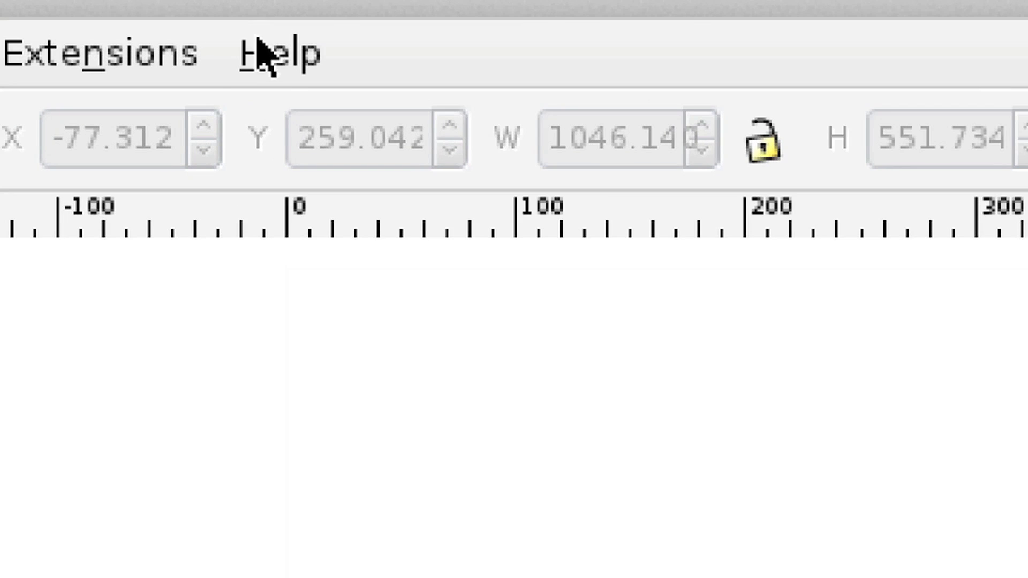
# Open Inkscape's Keys and Mouse Reference in Safari to view the shortcuts and return to the drawing.
pyautogui.click(246, 31)
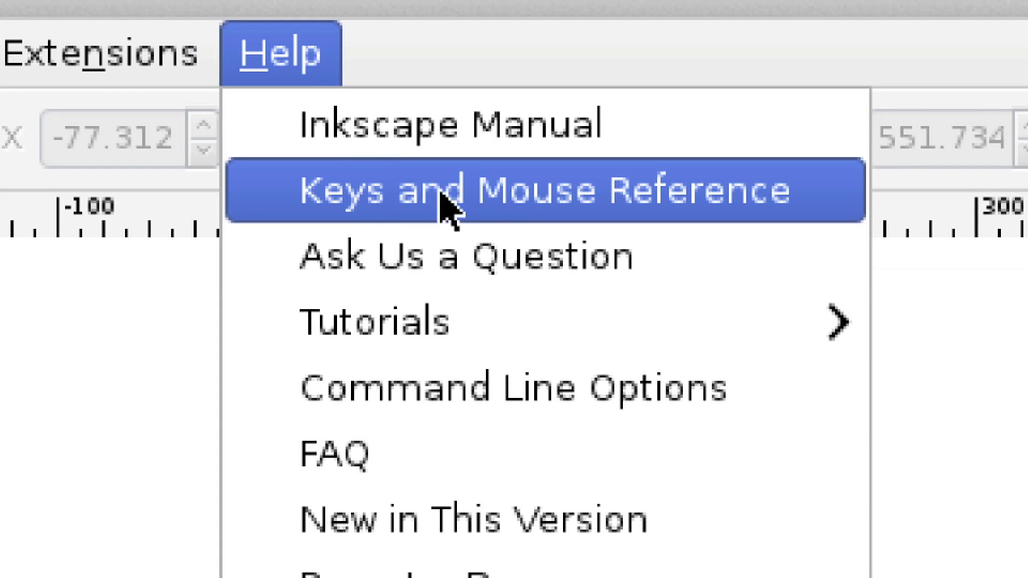
pyautogui.click(447, 206)
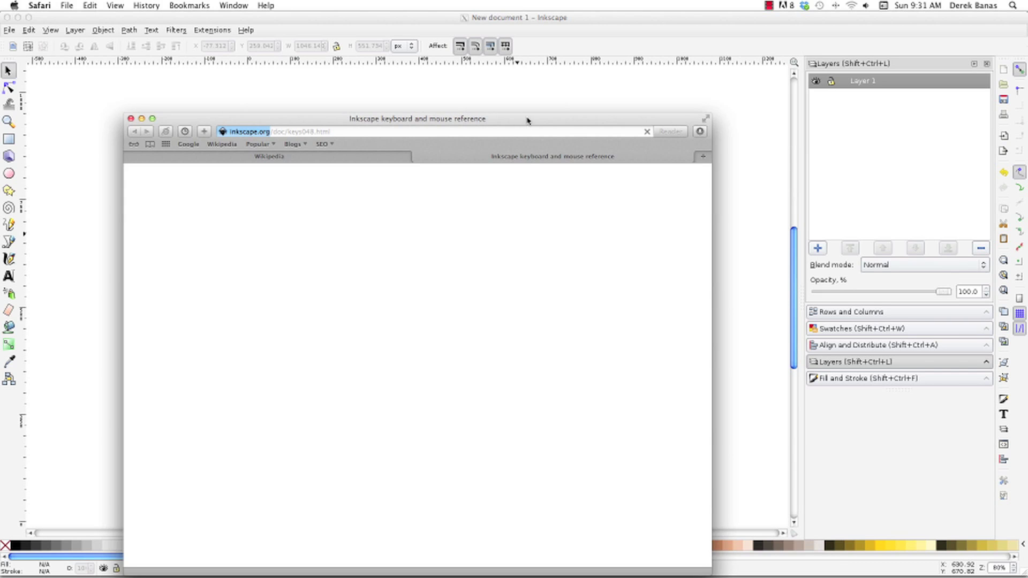
pyautogui.moveTo(528, 119); pyautogui.dragTo(543, 24)
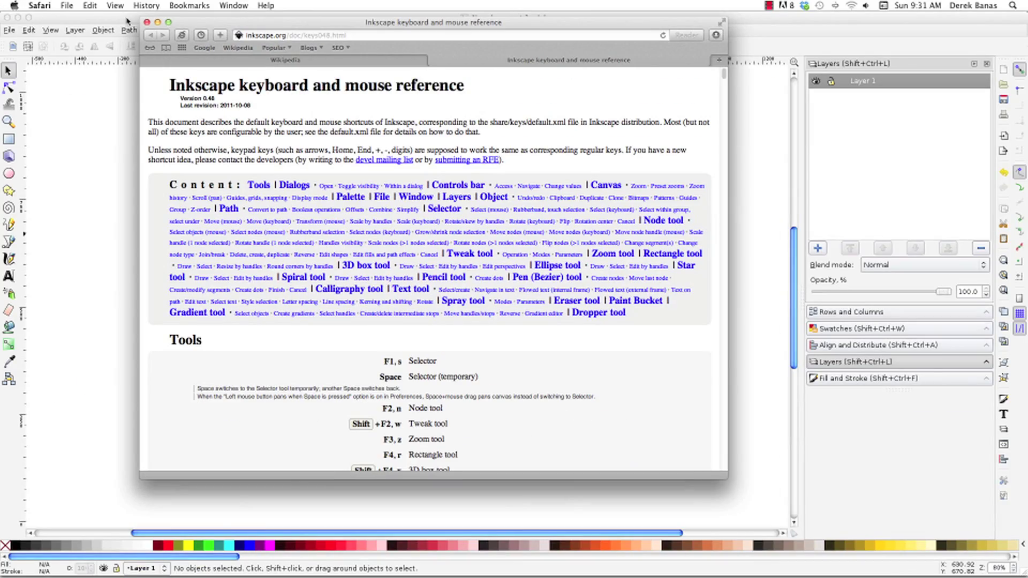
pyautogui.click(31, 6)
pyautogui.click(69, 142)
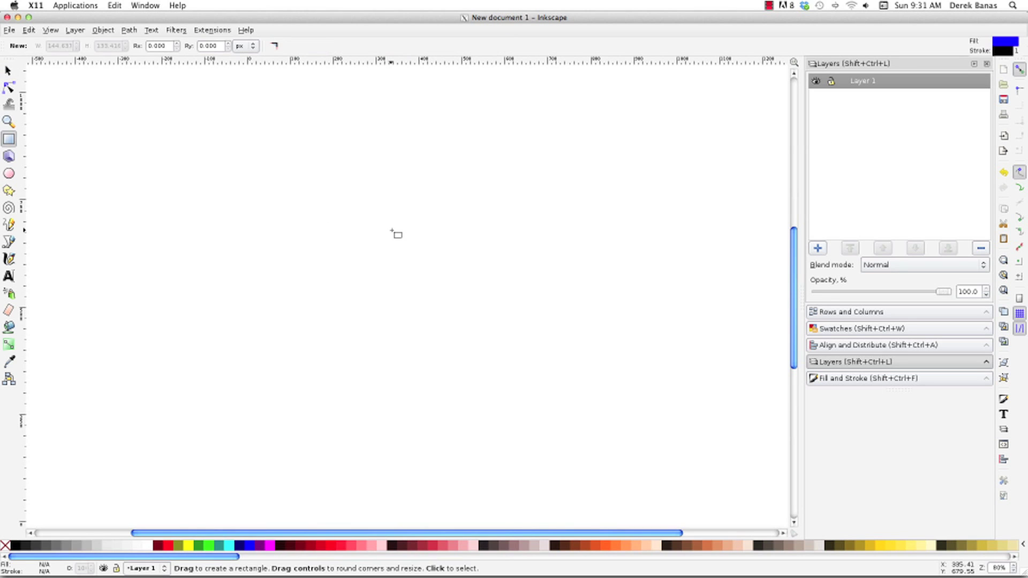
# Draw a blue rectangle about 692 by 506 px and three smaller rectangles overlapping its left and upper edges.
pyautogui.moveTo(382, 175); pyautogui.dragTo(680, 392)
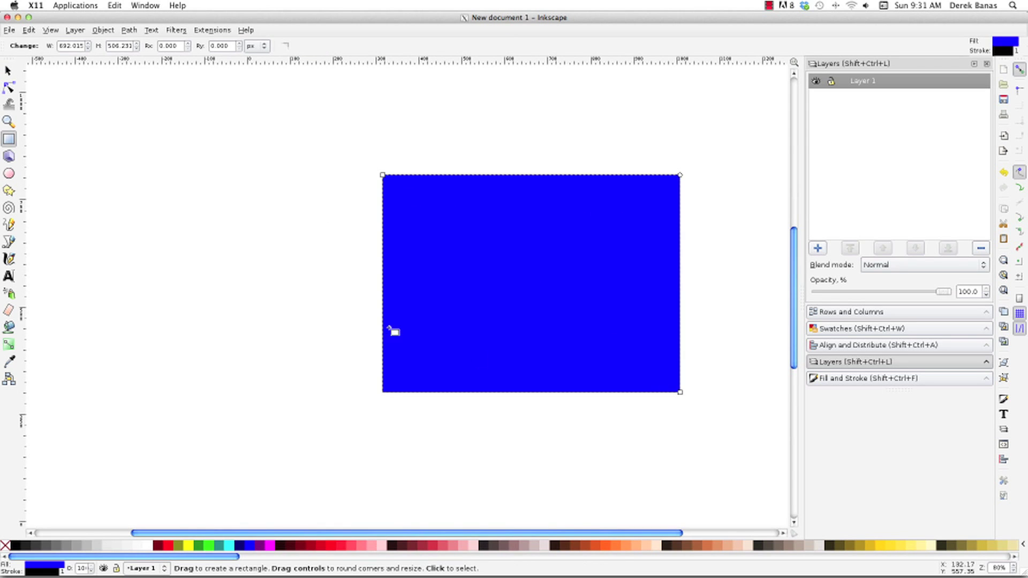
pyautogui.click(9, 74)
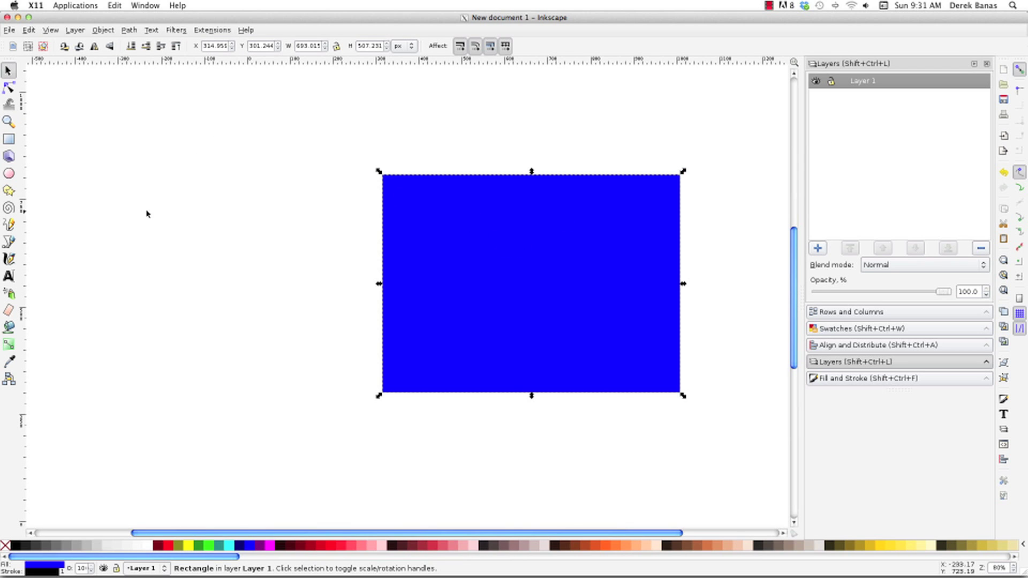
pyautogui.press('r')
pyautogui.moveTo(348, 189); pyautogui.dragTo(458, 280)
pyautogui.moveTo(307, 331); pyautogui.dragTo(423, 410)
pyautogui.moveTo(531, 144); pyautogui.dragTo(658, 283)
pyautogui.click(8, 71)
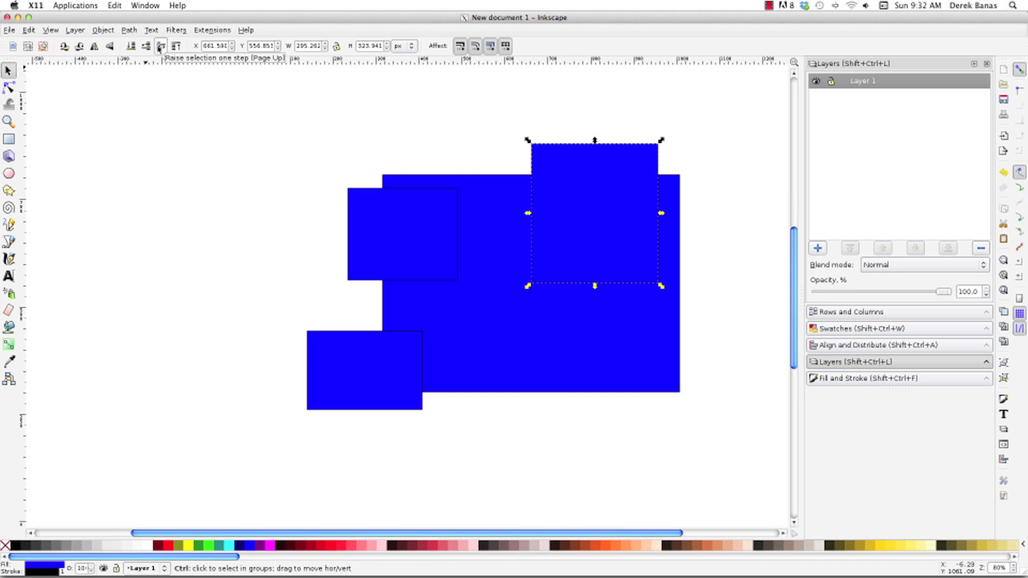
# Deselect the rectangle and add the text "Inkscape\share\keys\default.xml" above the rectangles.
pyautogui.click(230, 124)
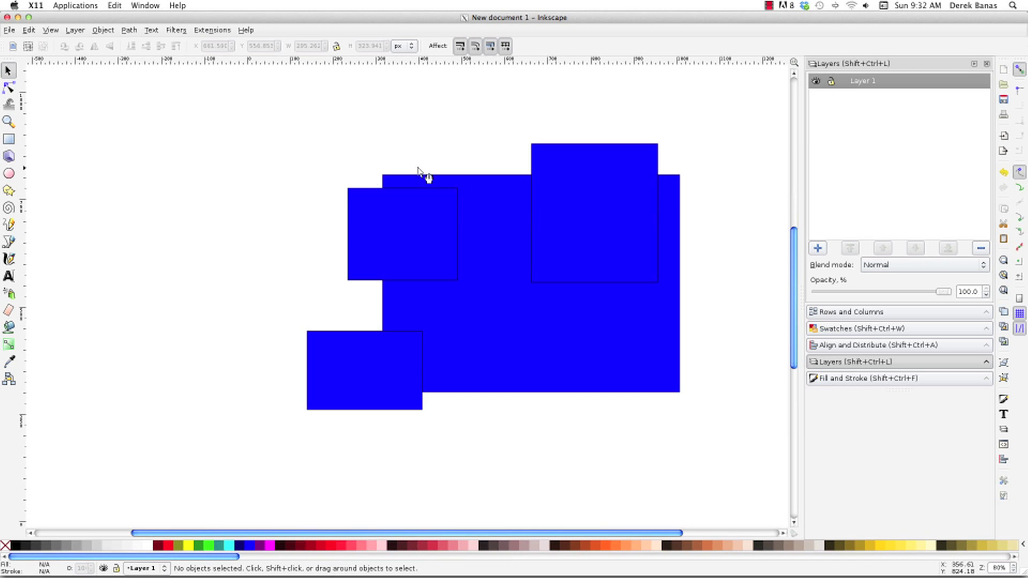
pyautogui.press('t')
pyautogui.click(264, 117)
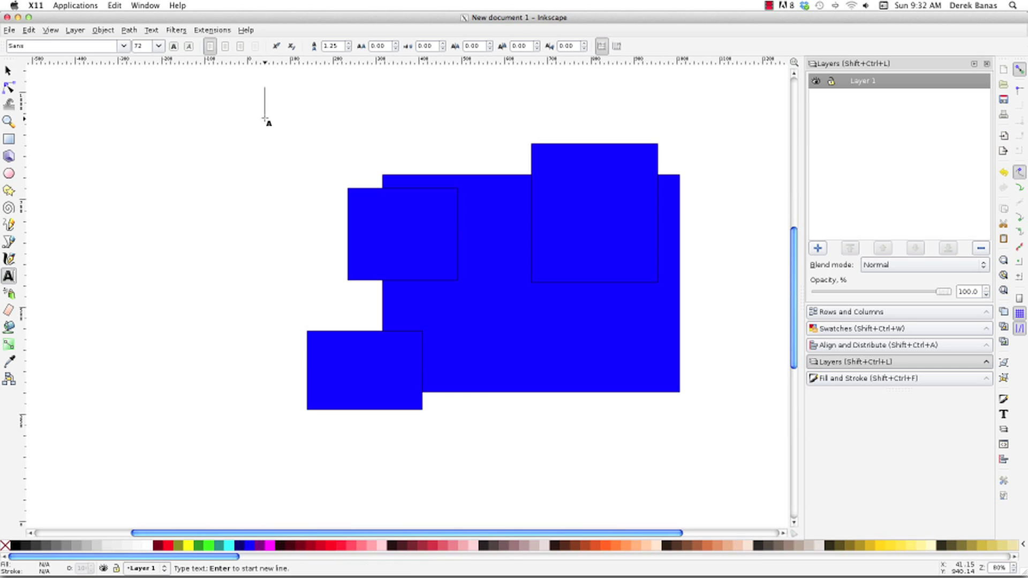
pyautogui.write('Inkscape')
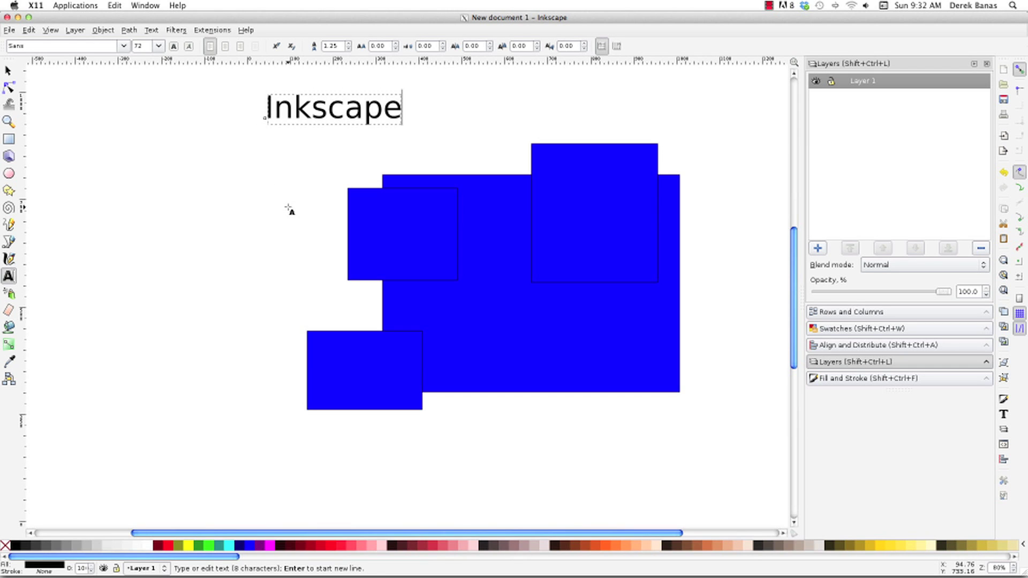
pyautogui.write('\\share')
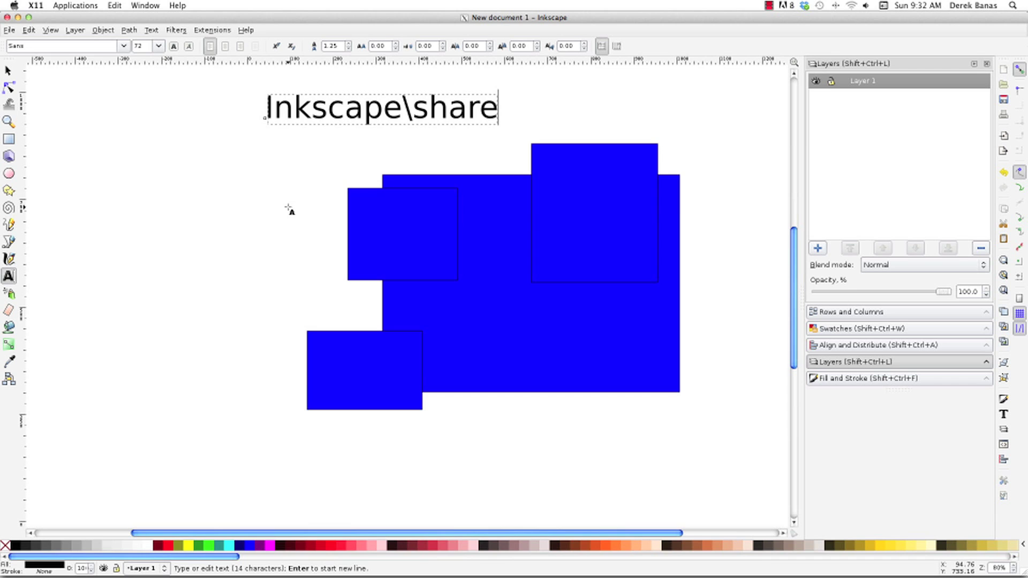
pyautogui.write('\\ke')
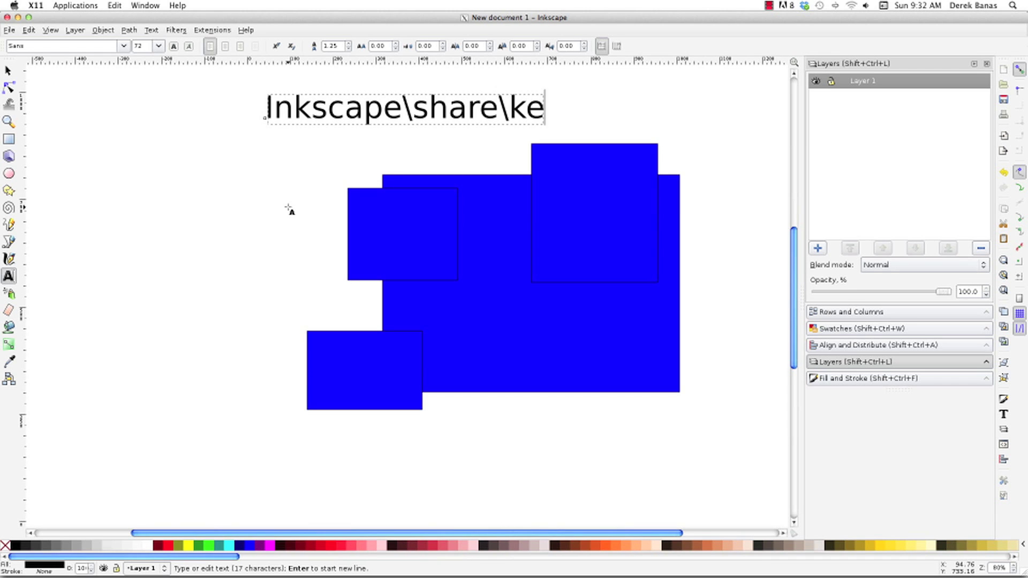
pyautogui.write('ys\\default.xml')
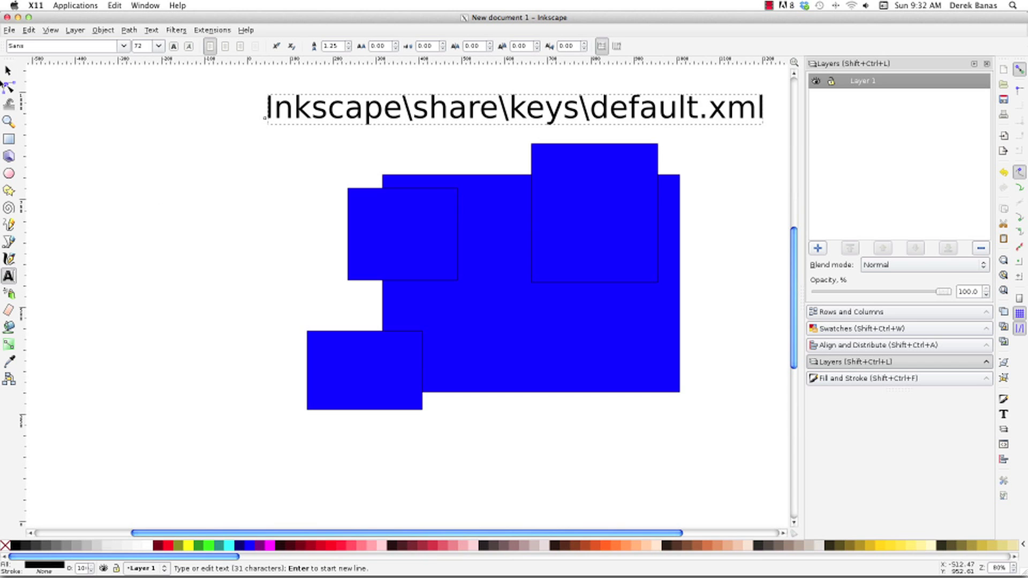
# Move the file path text left and slightly up above the rectangles, and deselect it.
pyautogui.click(8, 70)
pyautogui.moveTo(326, 114); pyautogui.dragTo(213, 110)
pyautogui.click(213, 110)
pyautogui.click(280, 127)
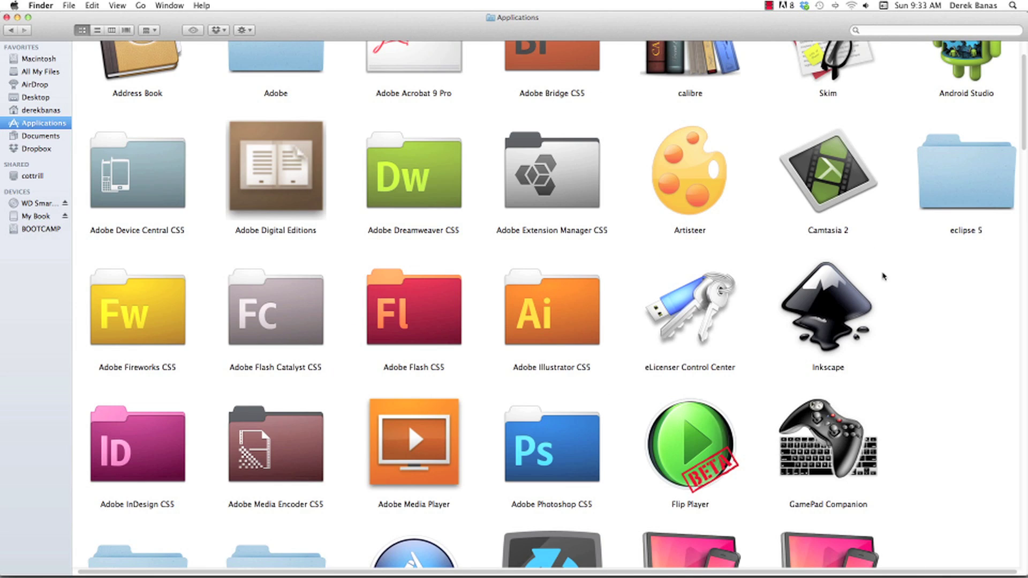
# Show the package contents of the Inkscape application in Finder's Applications folder.
pyautogui.scroll(-5, 900, 272)
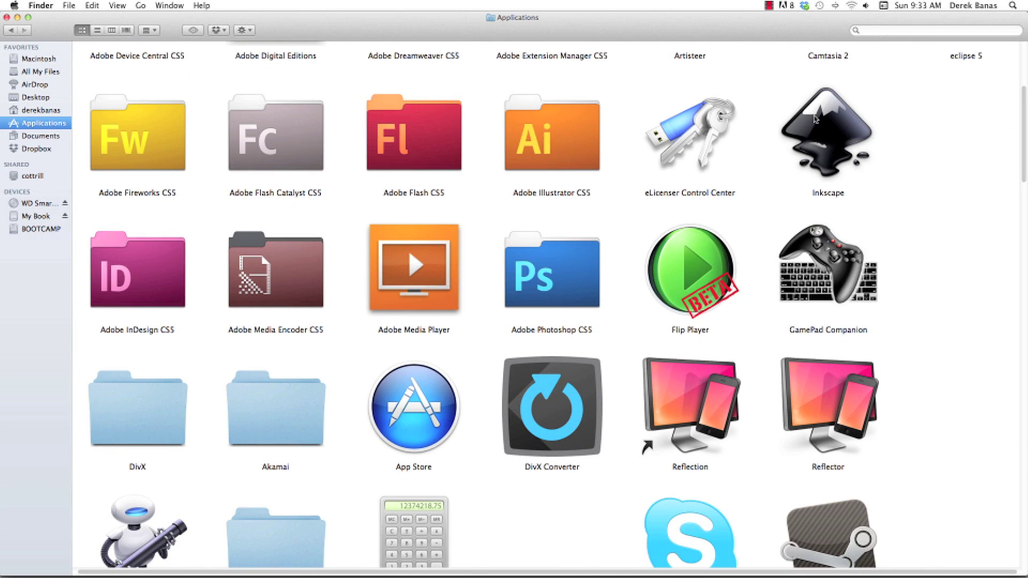
pyautogui.click(838, 132)
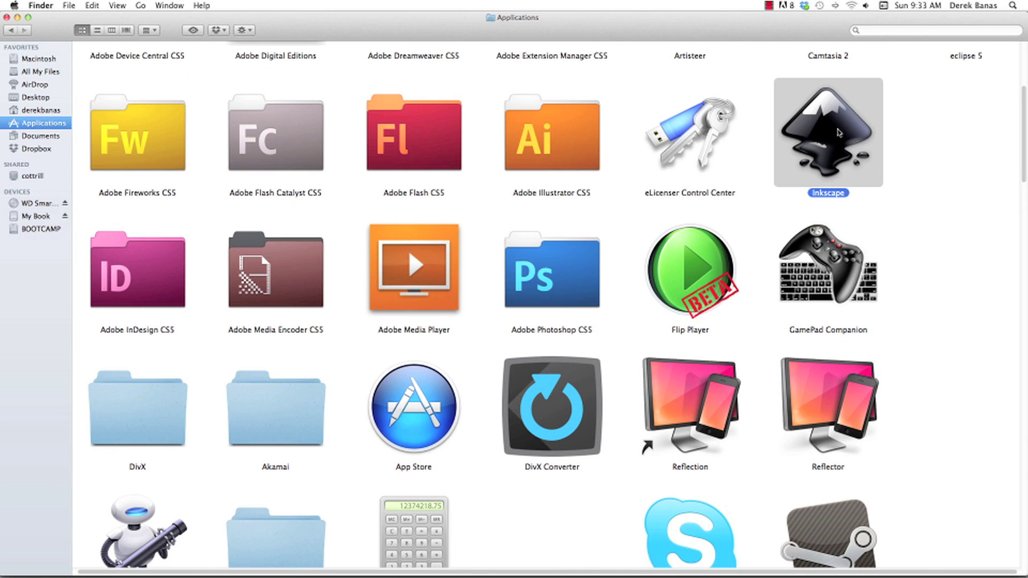
pyautogui.rightClick(819, 124)
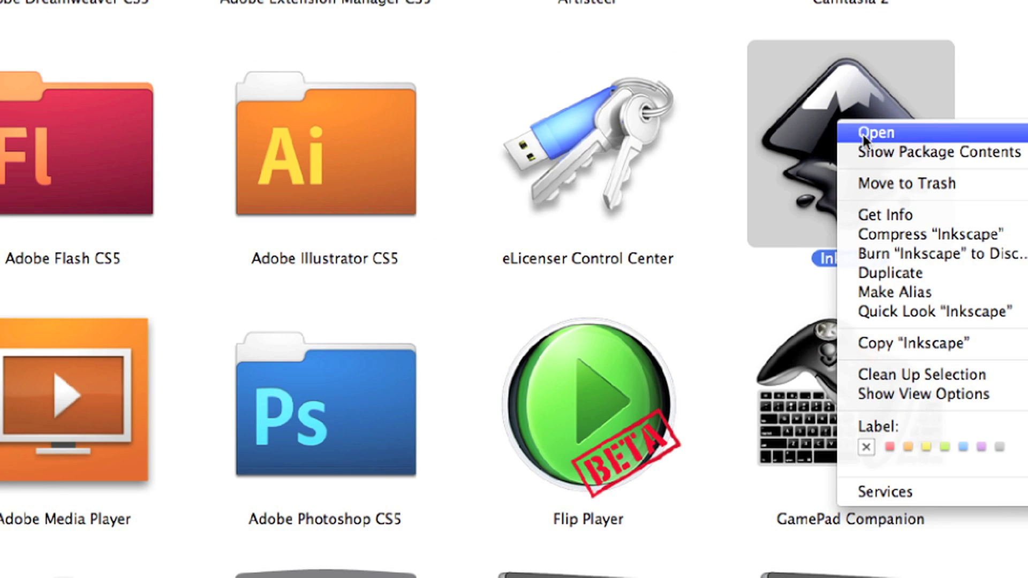
pyautogui.click(942, 152)
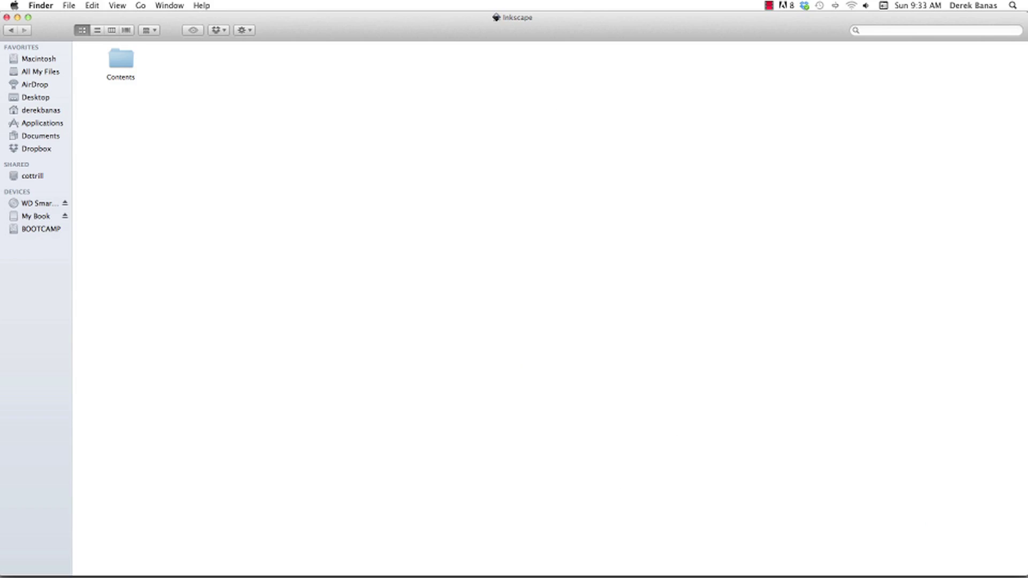
# Open default.xml from the package's Contents/Resources/keys folder in TextEdit.
pyautogui.click(126, 56)
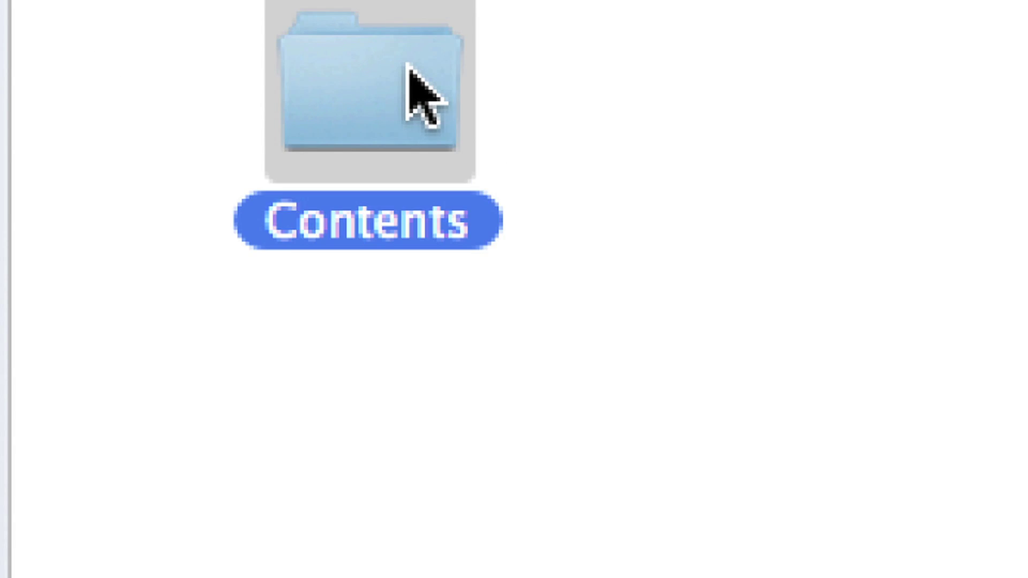
pyautogui.doubleClick(408, 65)
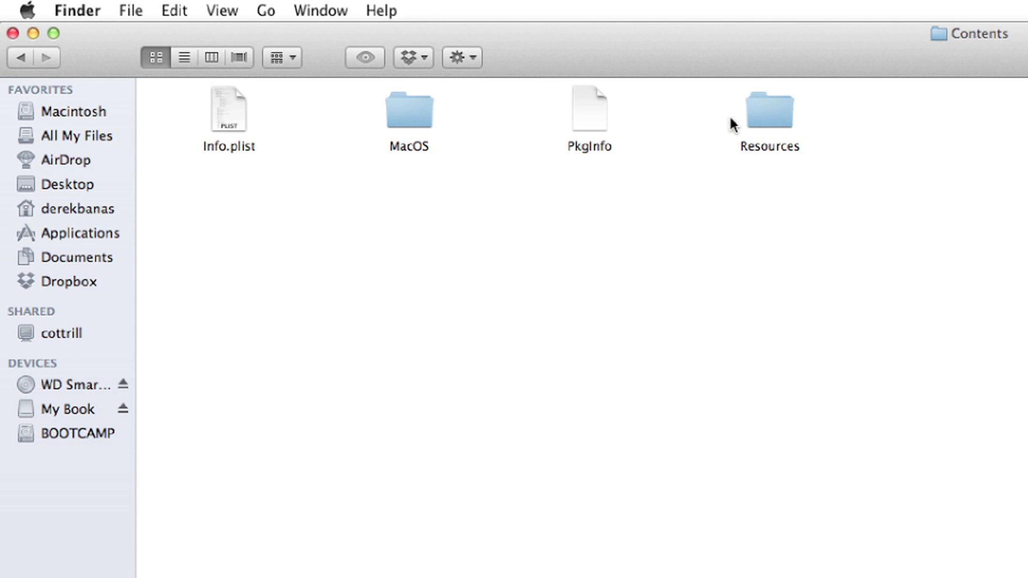
pyautogui.doubleClick(791, 115)
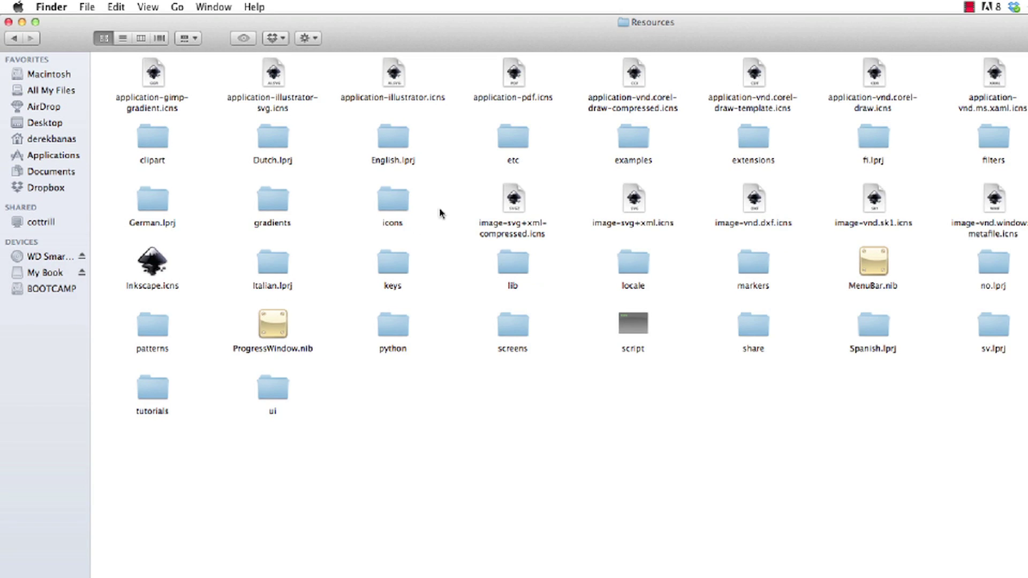
pyautogui.doubleClick(343, 249)
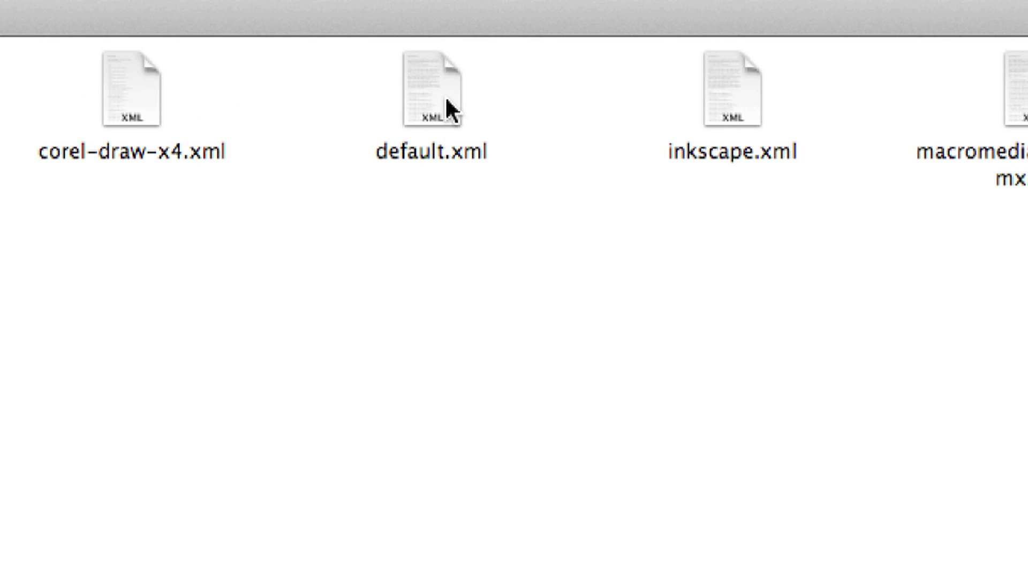
pyautogui.doubleClick(434, 107)
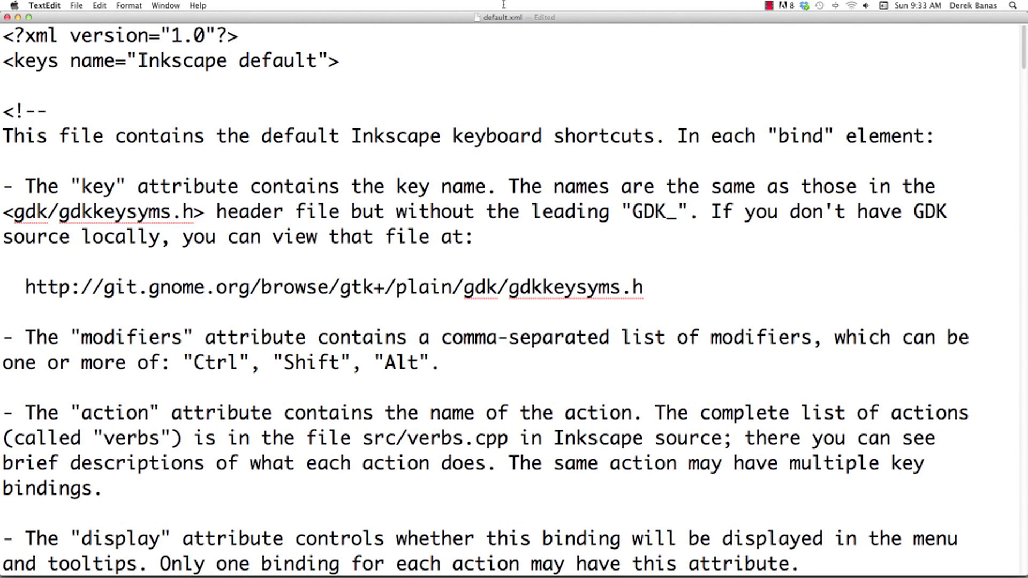
# Switch back to Inkscape and fill the small rectangle overlapping the large rectangle's upper-left corner with red.
pyautogui.moveTo(902, 575)
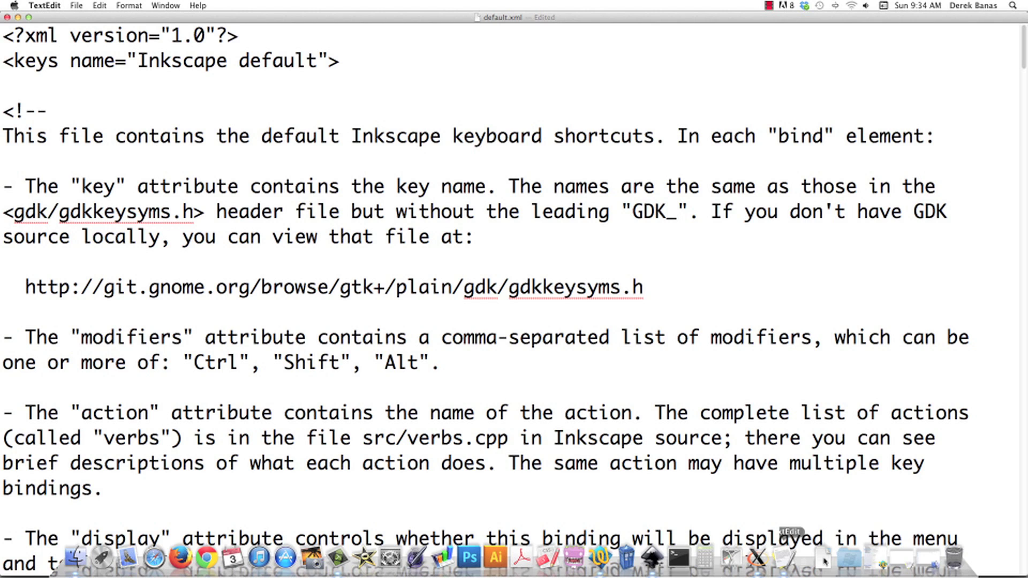
pyautogui.click(757, 558)
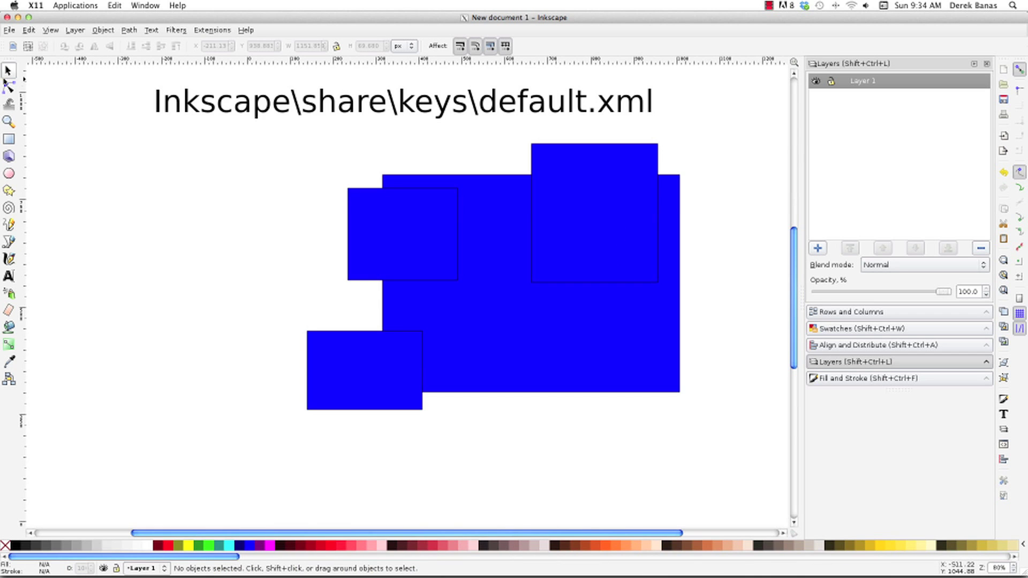
pyautogui.click(390, 199)
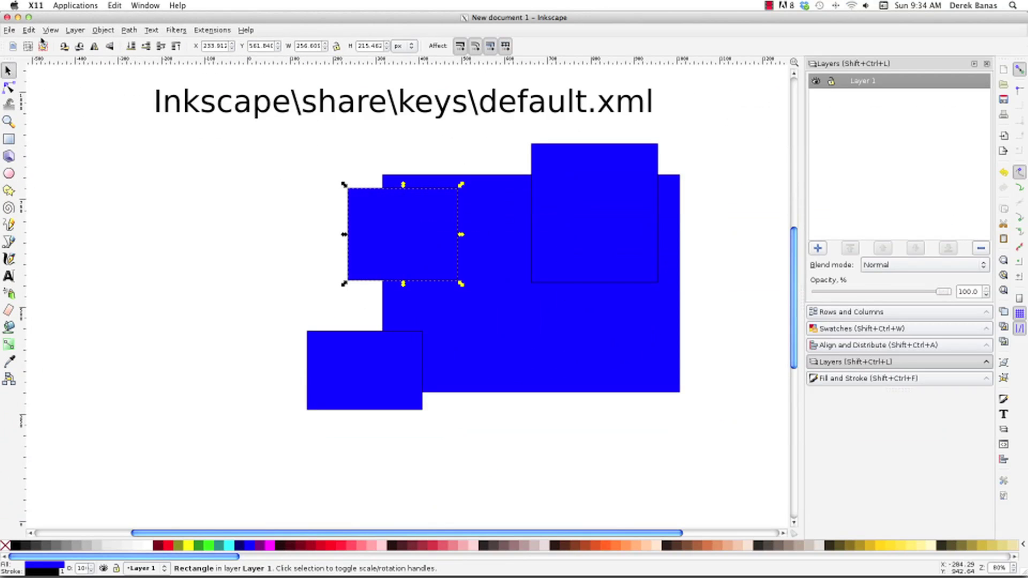
pyautogui.click(399, 239)
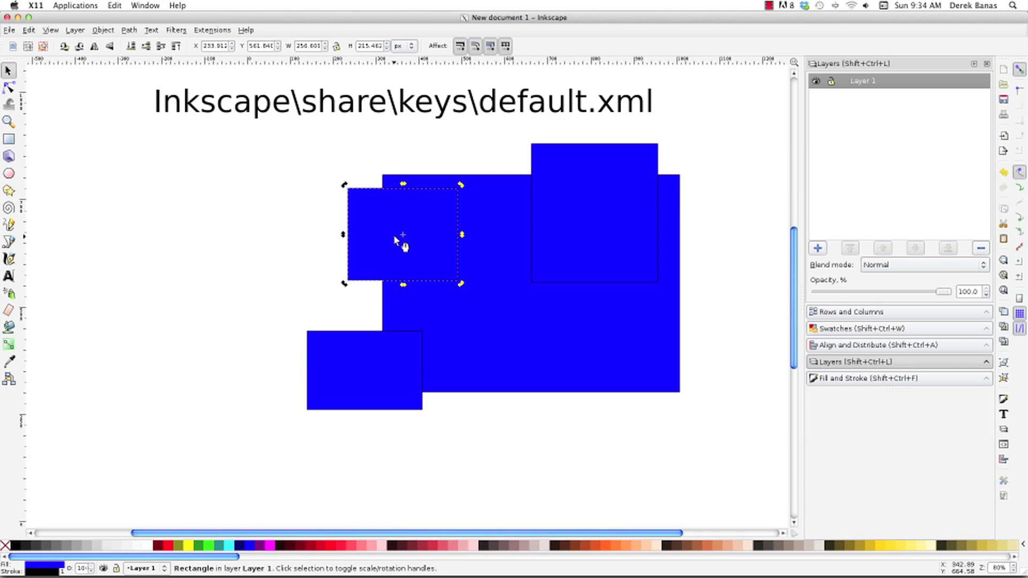
pyautogui.click(322, 546)
pyautogui.click(299, 251)
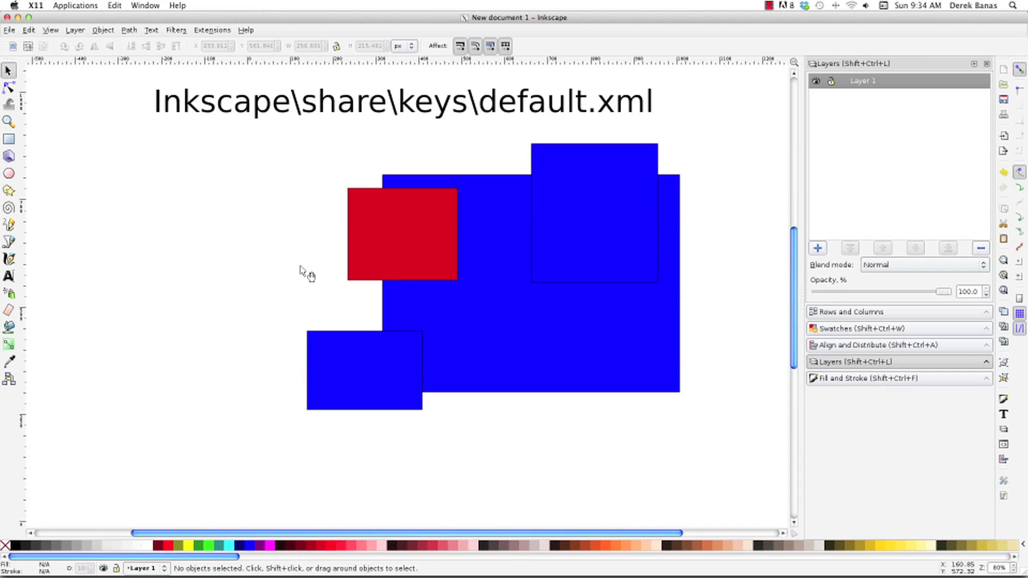
# Select the red rectangle and raise it one step in the stacking order.
pyautogui.click(376, 224)
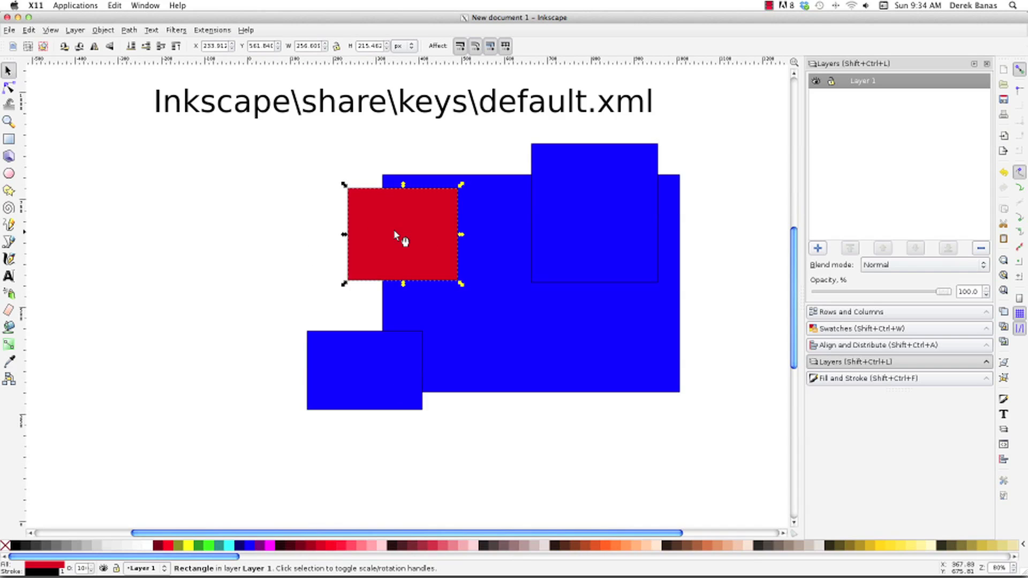
pyautogui.click(491, 202)
pyautogui.click(365, 229)
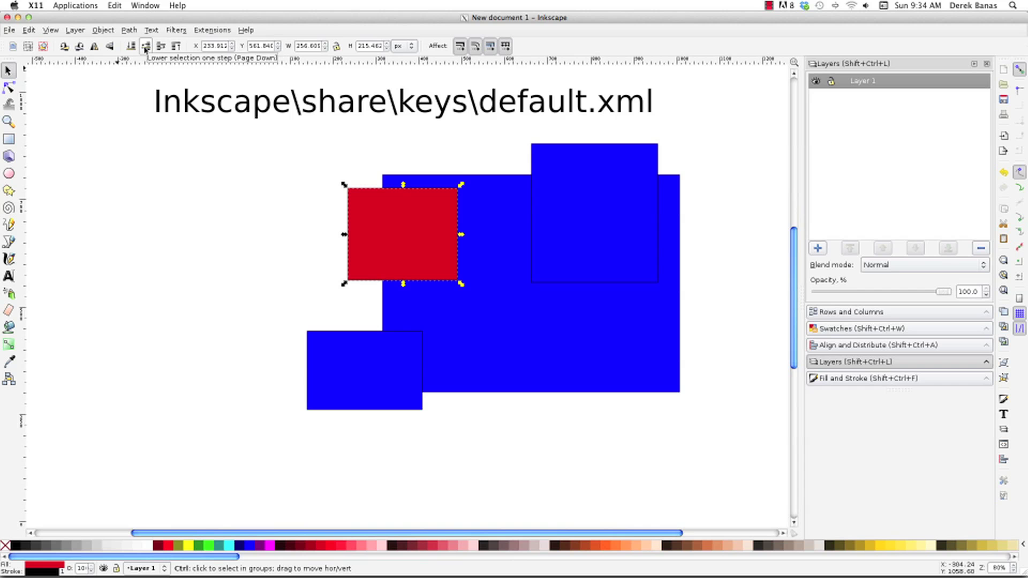
pyautogui.click(248, 107)
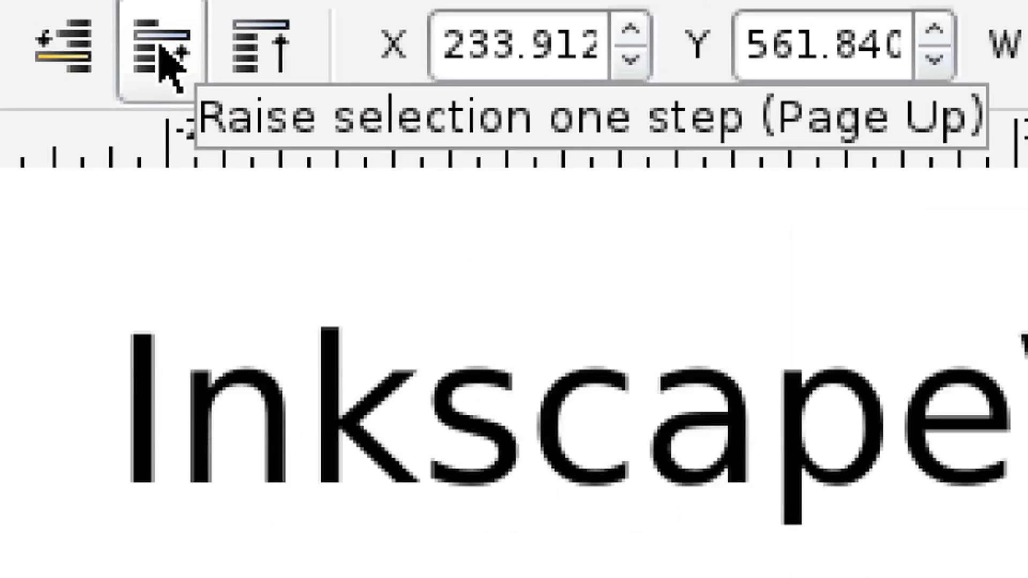
pyautogui.click(161, 47)
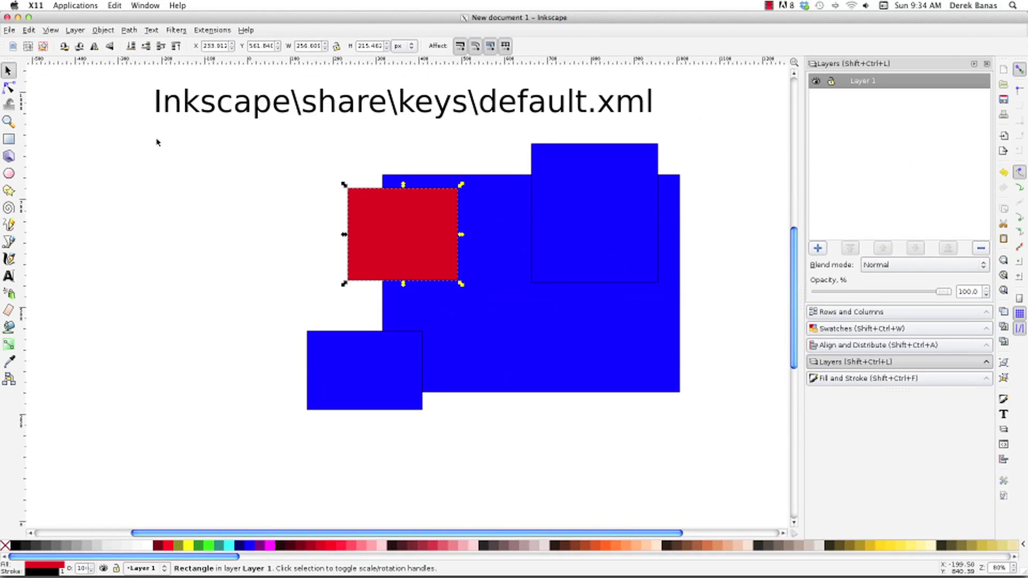
pyautogui.click(199, 209)
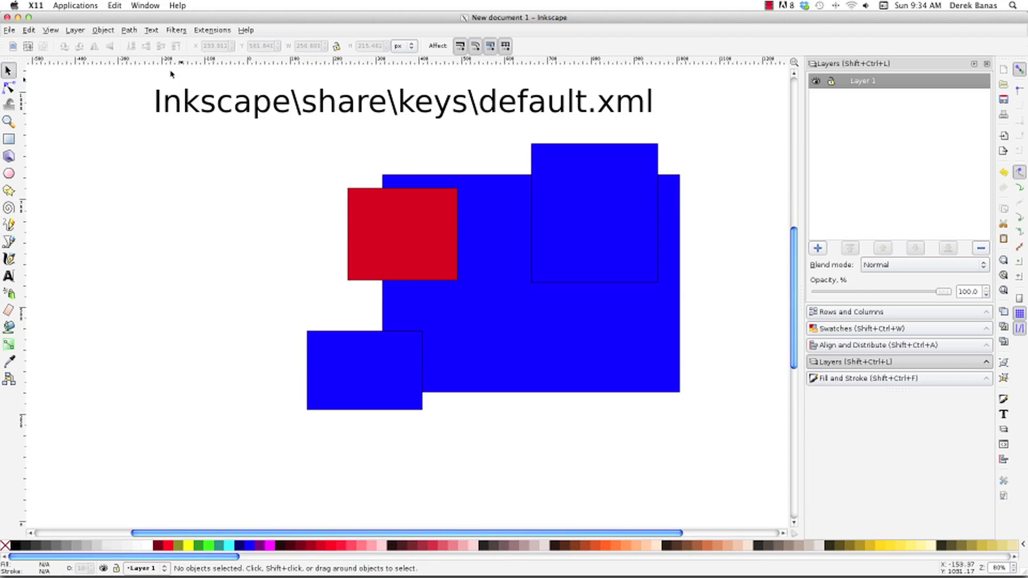
pyautogui.click(430, 227)
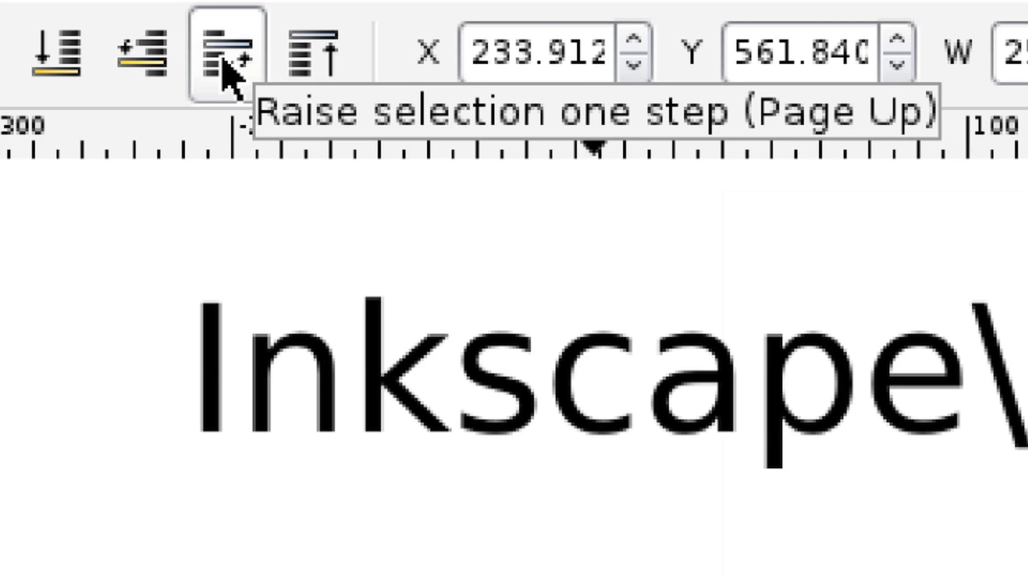
pyautogui.click(222, 59)
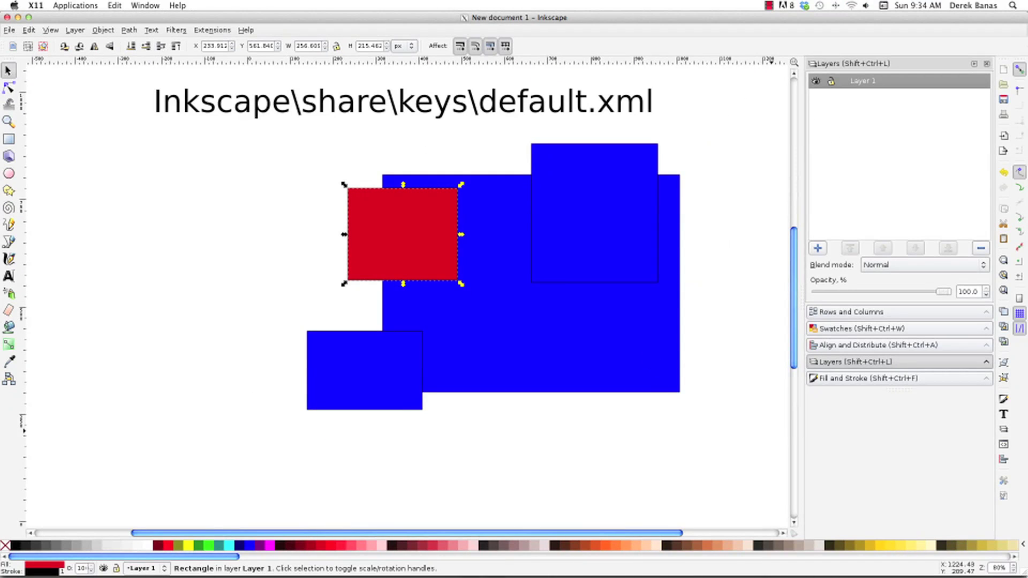
# Switch to default.xml in TextEdit and find the F5 key binding.
pyautogui.moveTo(958, 568)
pyautogui.click(914, 564)
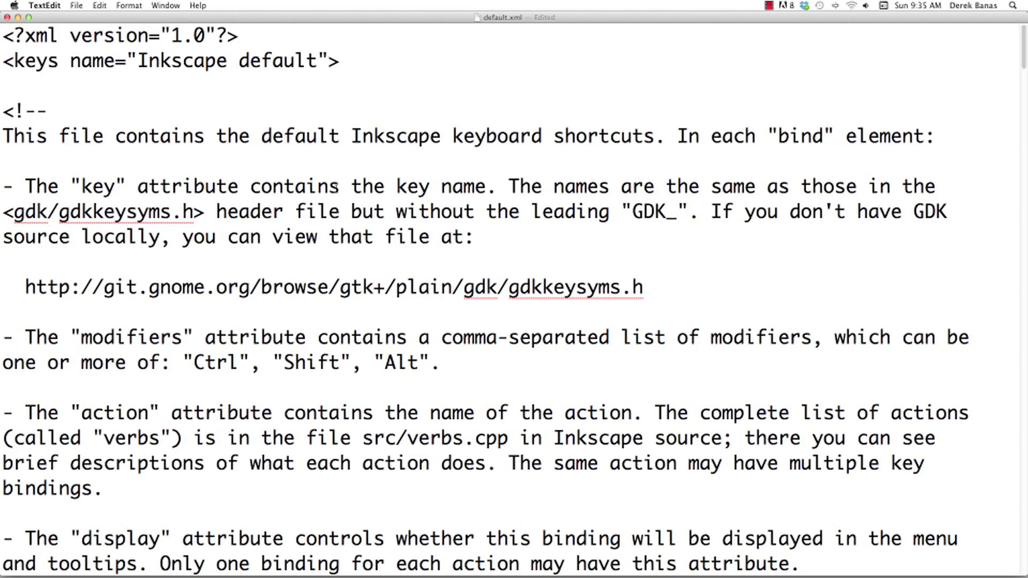
pyautogui.press('super+f')
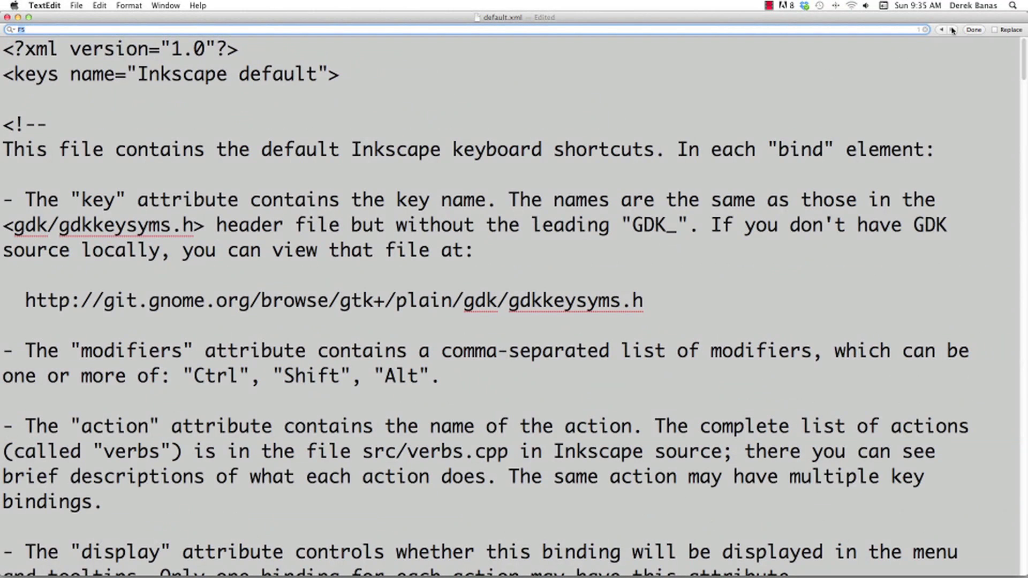
pyautogui.click(951, 30)
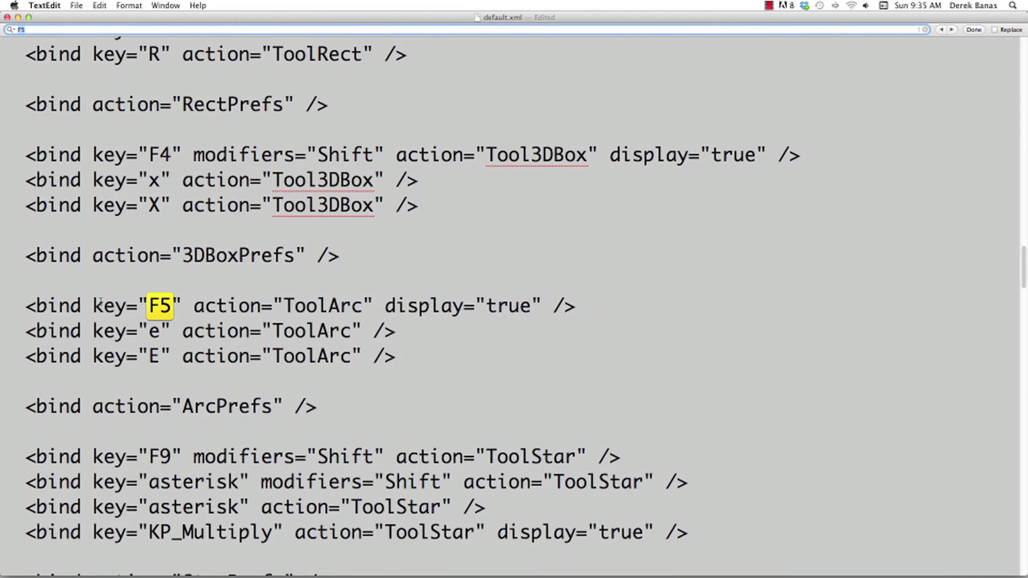
pyautogui.click(182, 308)
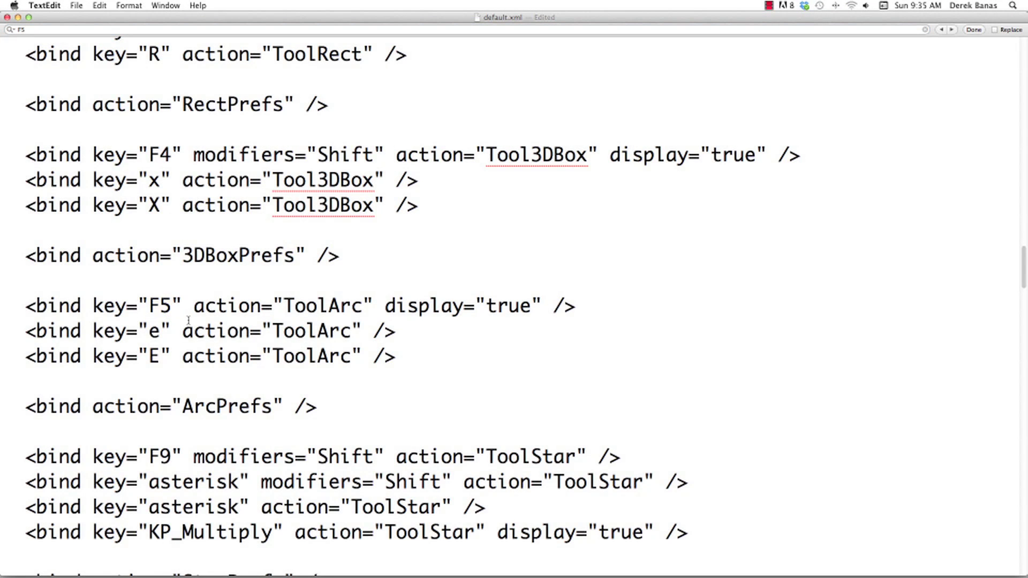
# Highlight the F5 binding's ToolArc action and the e key below it, and copy the F5 binding's display="true" attribute.
pyautogui.moveTo(283, 306); pyautogui.dragTo(363, 306)
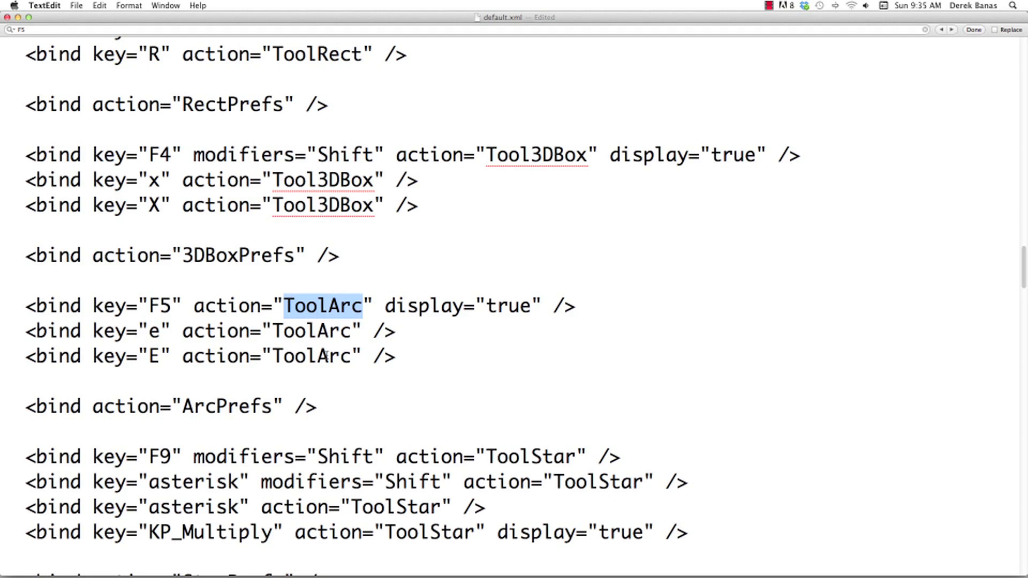
pyautogui.doubleClick(153, 330)
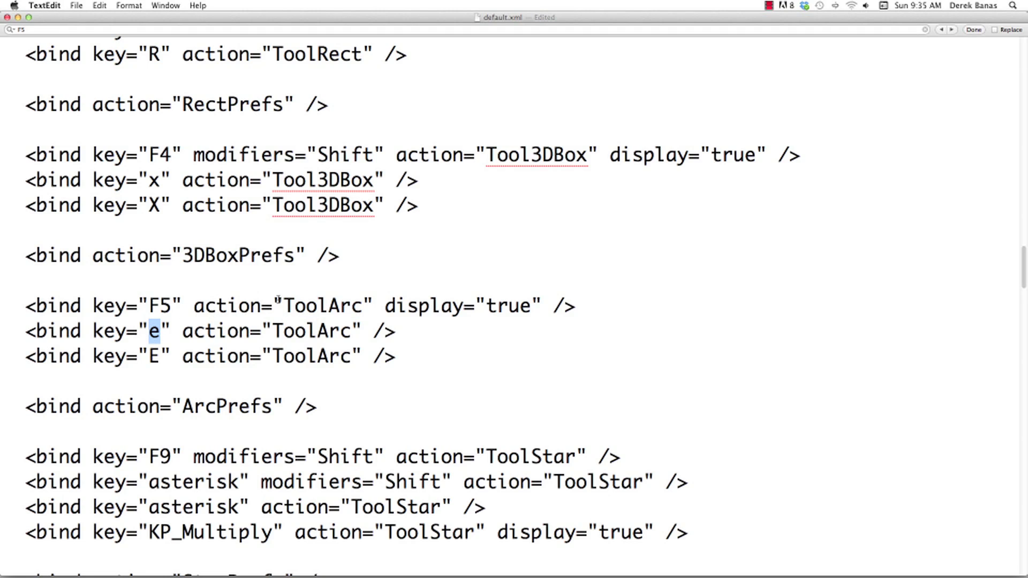
pyautogui.moveTo(387, 305); pyautogui.dragTo(537, 303)
pyautogui.press('super+c')
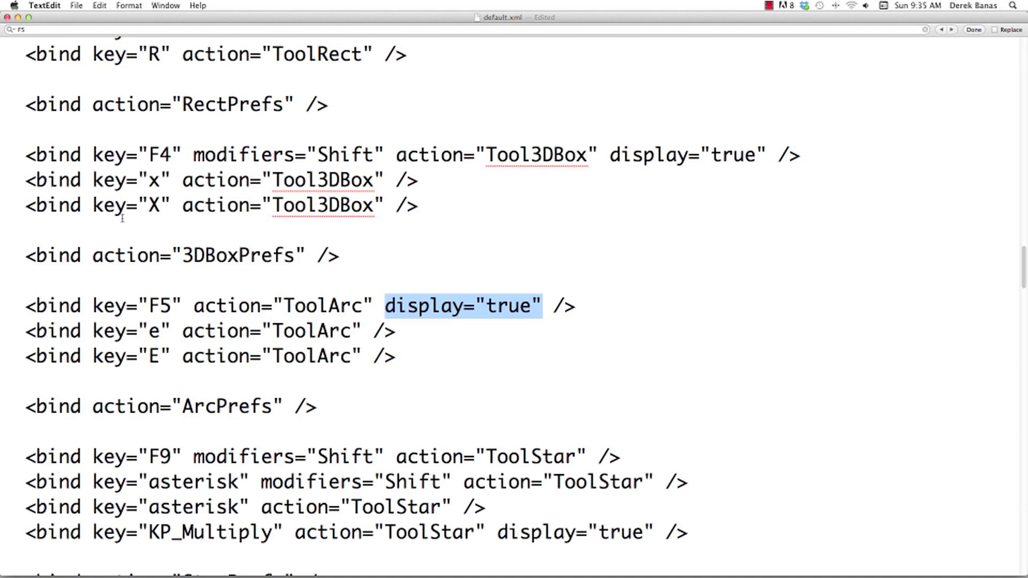
# Move the display="true" attribute from the F5 ToolArc binding to the lowercase e ToolArc binding.
pyautogui.moveTo(139, 305); pyautogui.dragTo(182, 305)
pyautogui.moveTo(385, 305); pyautogui.dragTo(541, 298)
pyautogui.press('BackSpace')
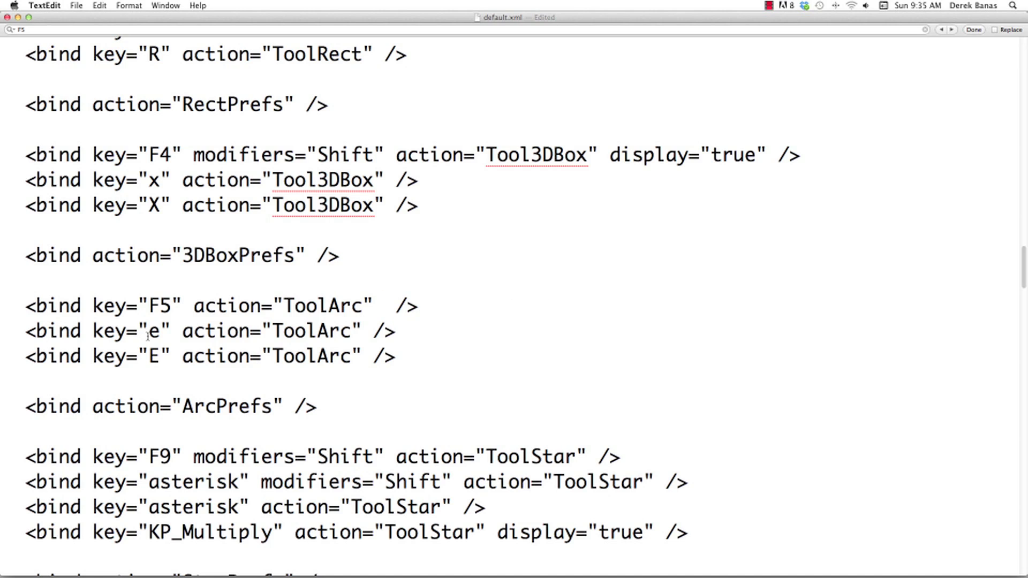
pyautogui.click(373, 331)
pyautogui.press('super+v')
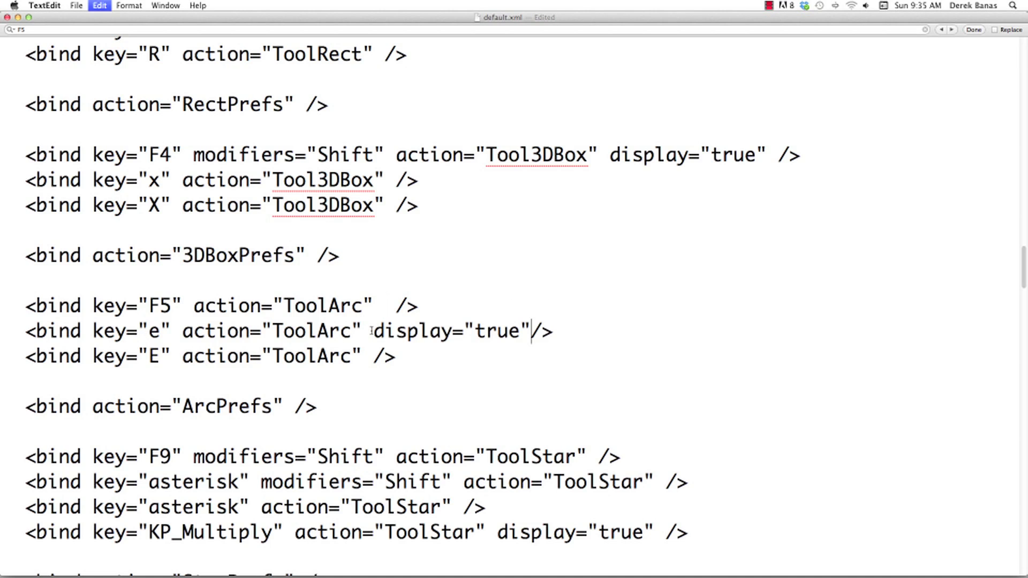
# Comment out the F5 ToolArc binding by enclosing it in <!-- and -->.
pyautogui.click(22, 307)
pyautogui.write('<!')
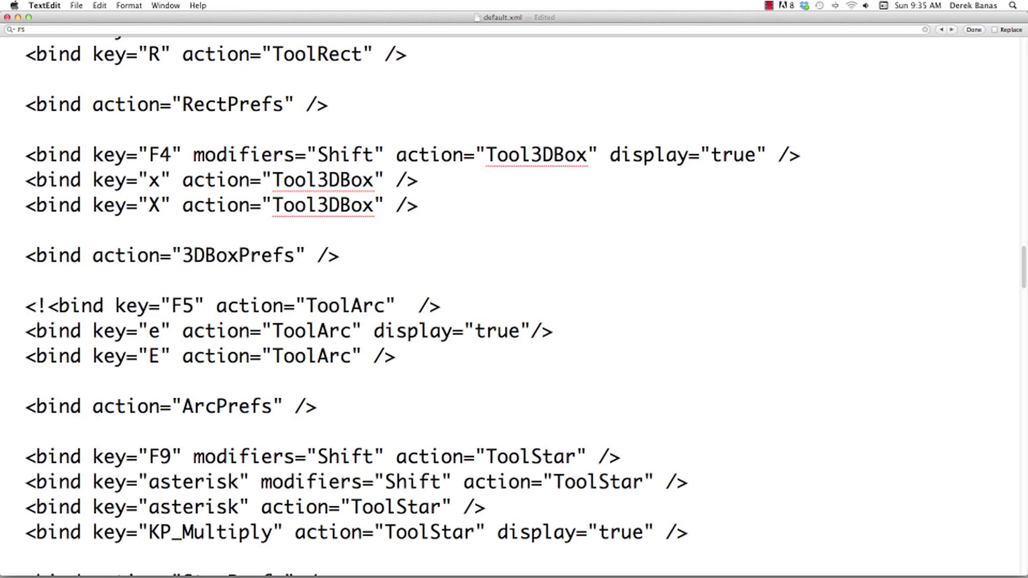
pyautogui.write('--')
pyautogui.click(498, 308)
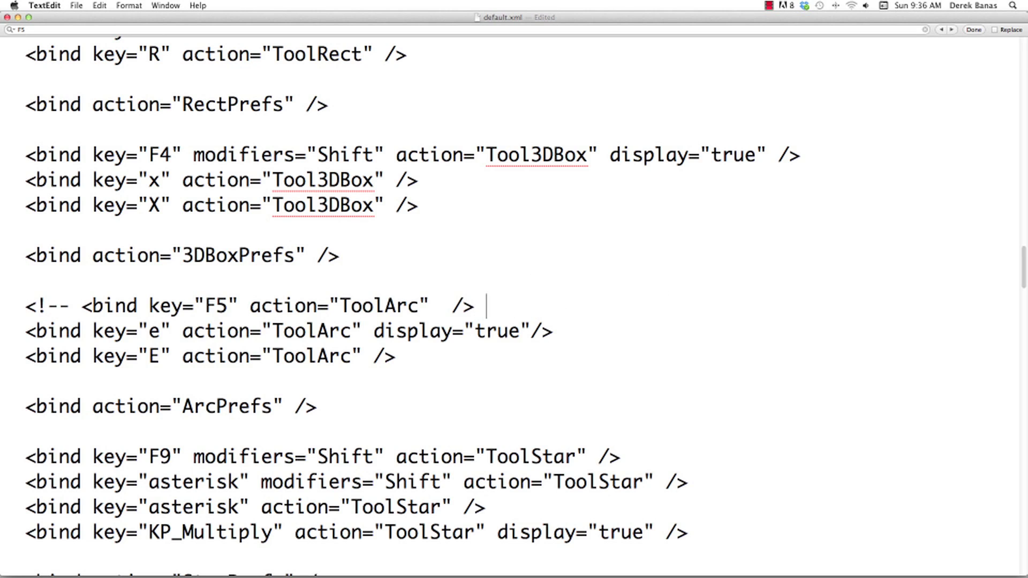
pyautogui.write('-->')
pyautogui.moveTo(25, 306); pyautogui.dragTo(70, 306)
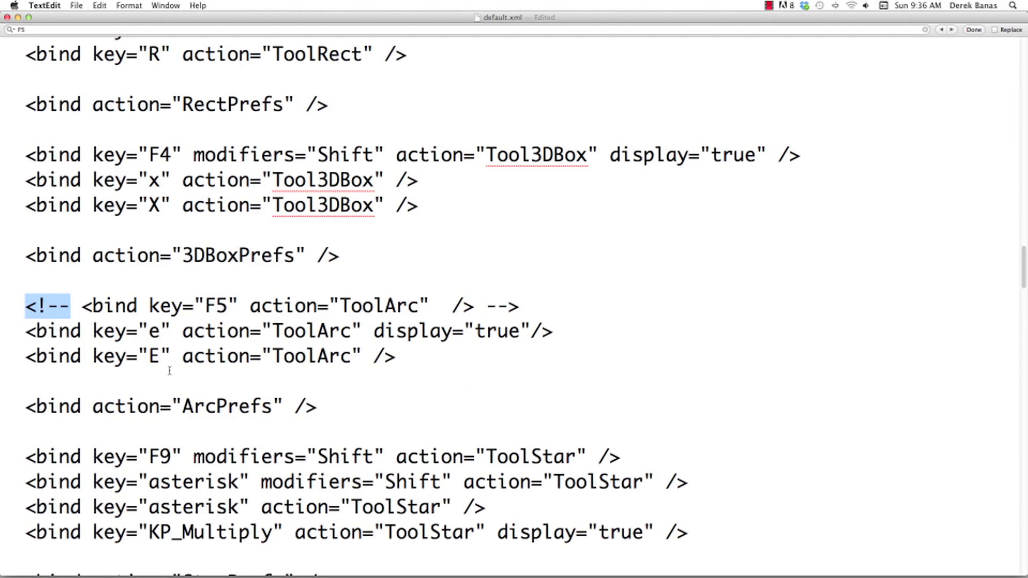
pyautogui.click(206, 281)
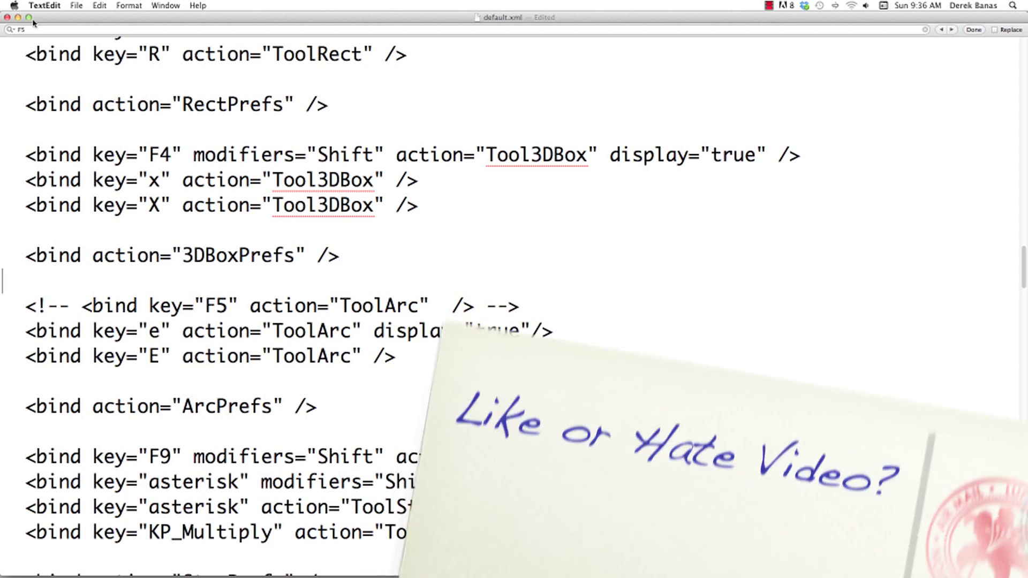
# Search default.xml for F6 to find the ToolPencil binding.
pyautogui.click(25, 30)
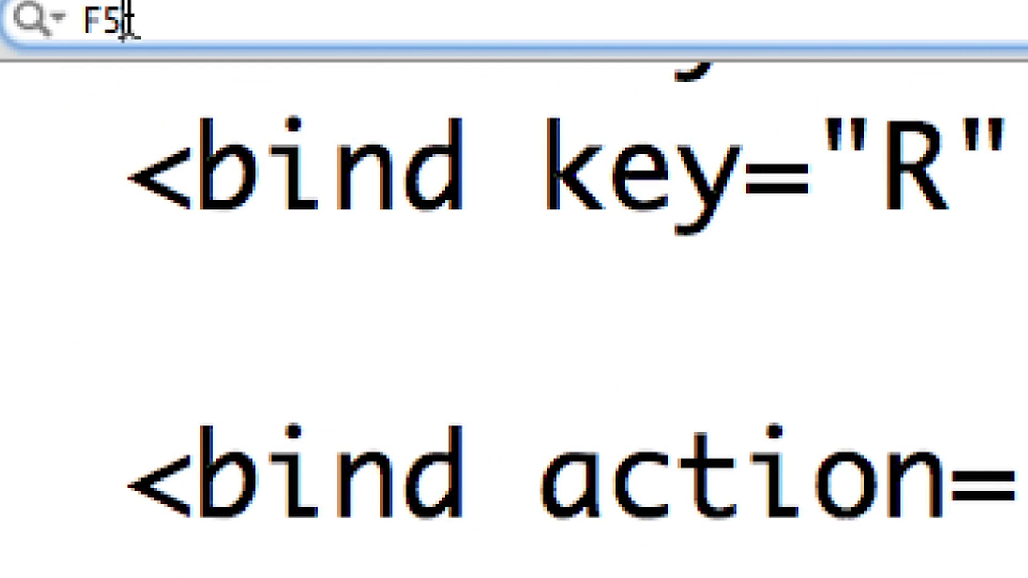
pyautogui.press('BackSpace')
pyautogui.write('6')
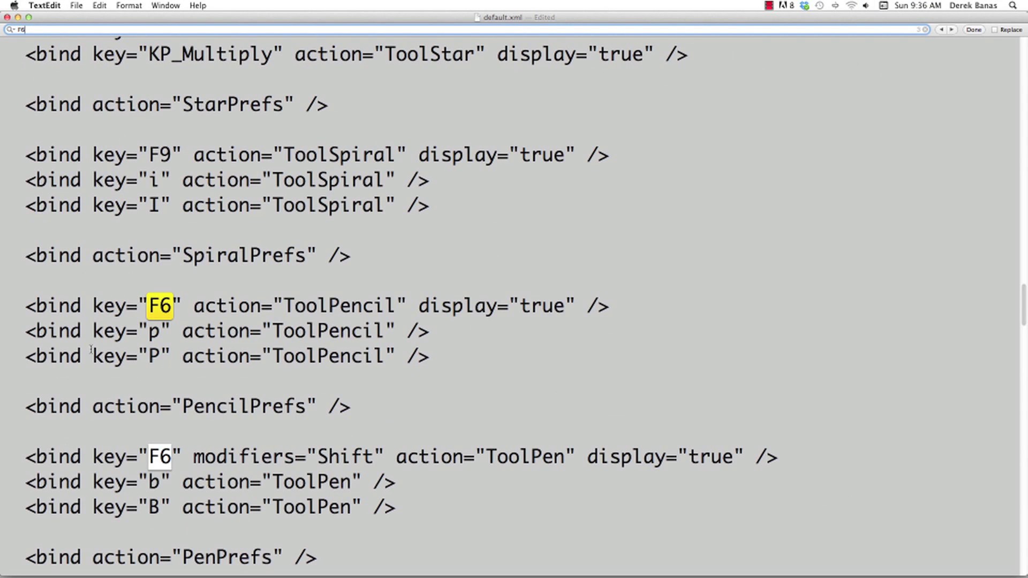
pyautogui.click(201, 304)
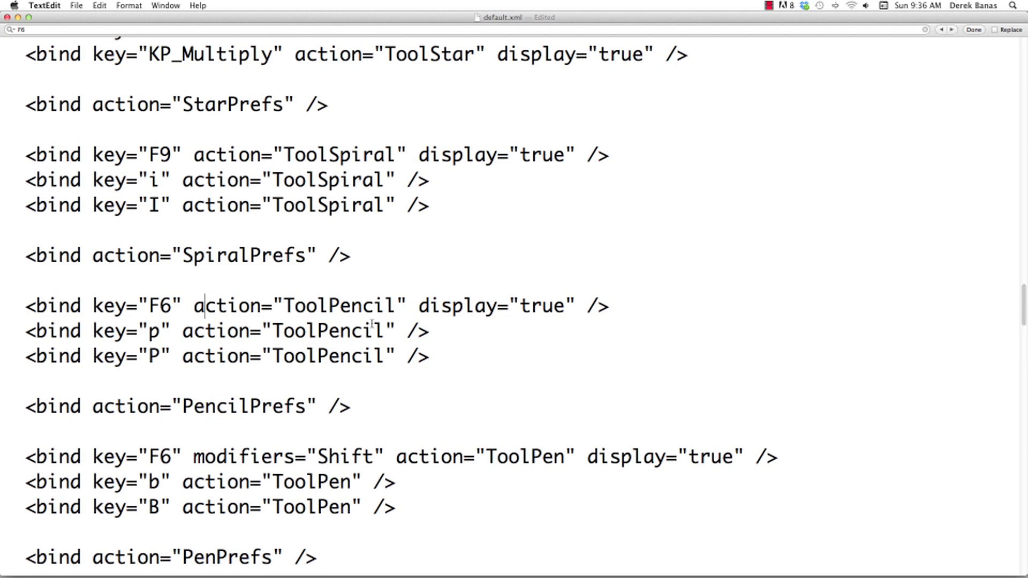
# Move the display="true" attribute from the F6 ToolPencil binding to the lowercase p ToolPencil binding.
pyautogui.doubleClick(153, 333)
pyautogui.moveTo(418, 304); pyautogui.dragTo(577, 304)
pyautogui.press('super+x')
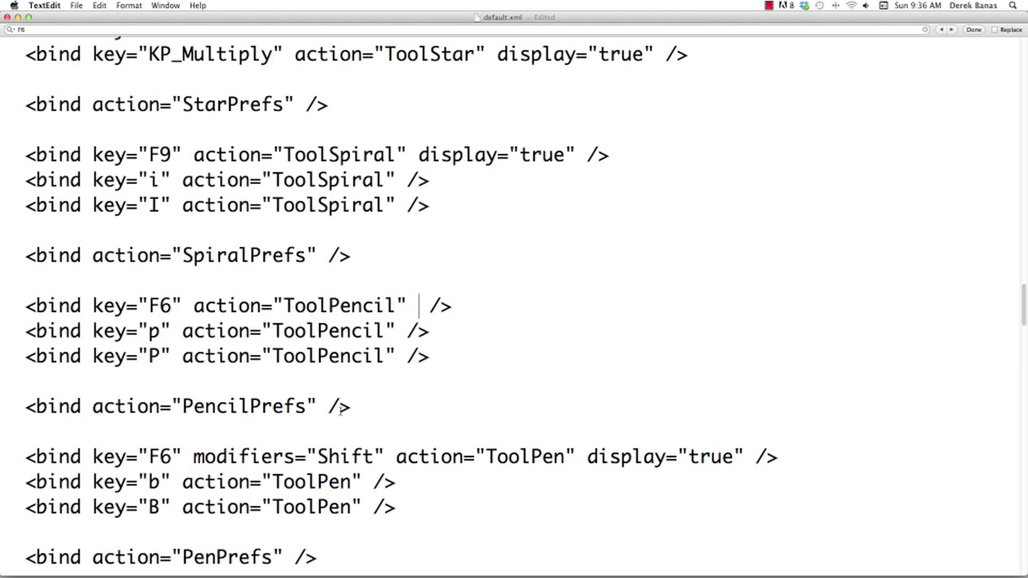
pyautogui.click(405, 332)
pyautogui.press('super+v')
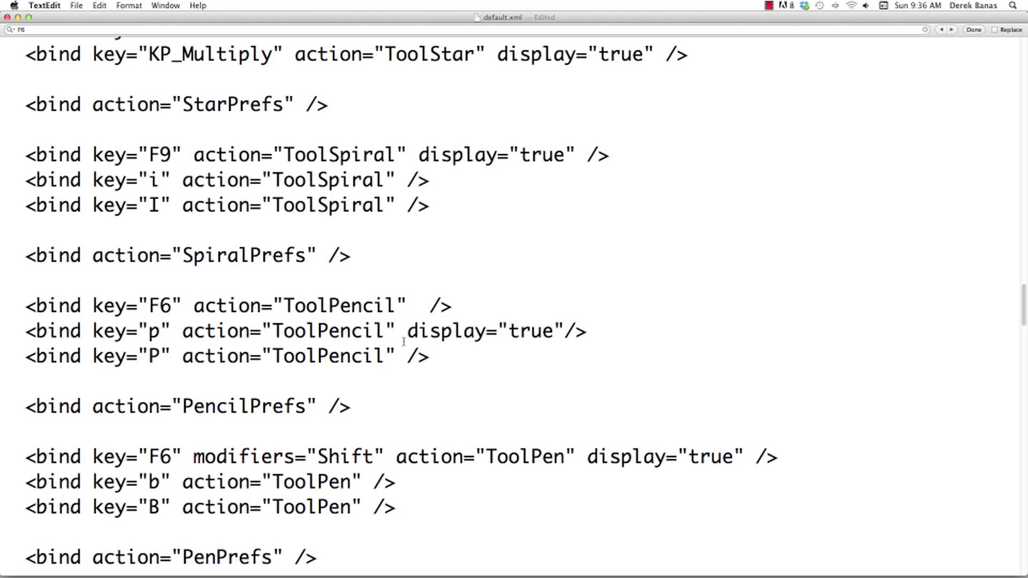
# Comment out the F6 ToolPencil binding with <!-- and -->, and save default.xml.
pyautogui.click(25, 306)
pyautogui.write('<!--')
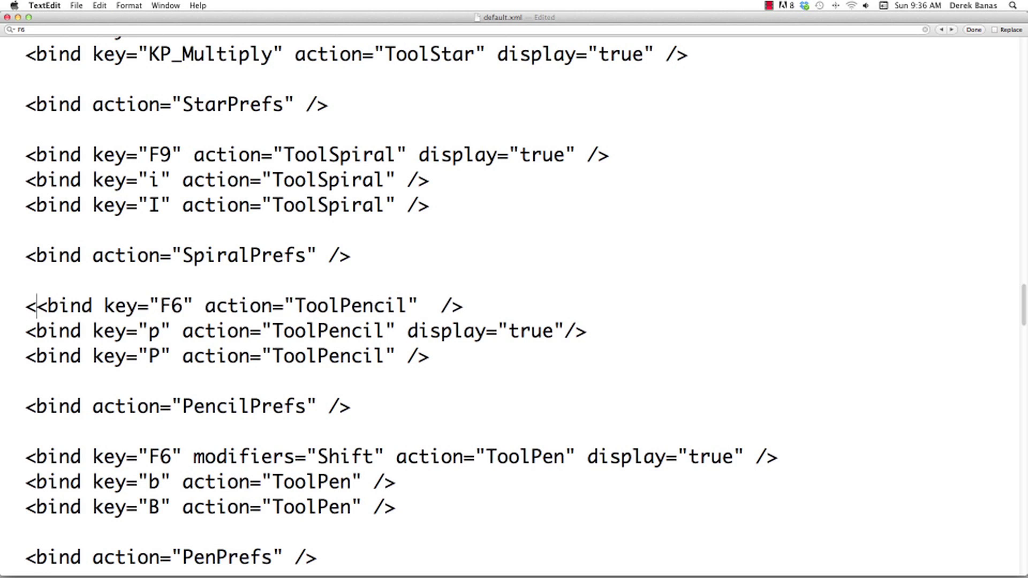
pyautogui.click(536, 307)
pyautogui.write('-->')
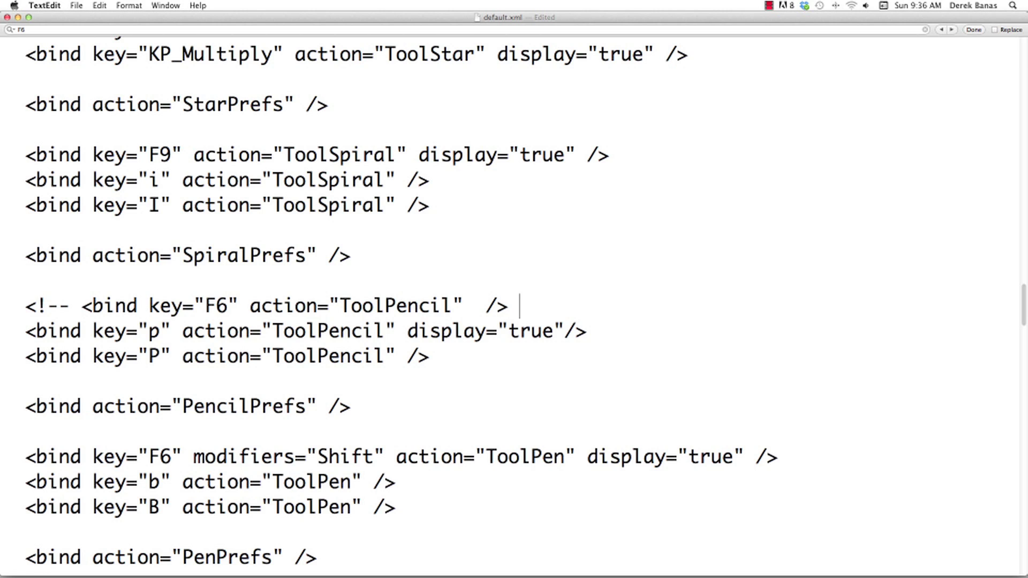
pyautogui.press('super+s')
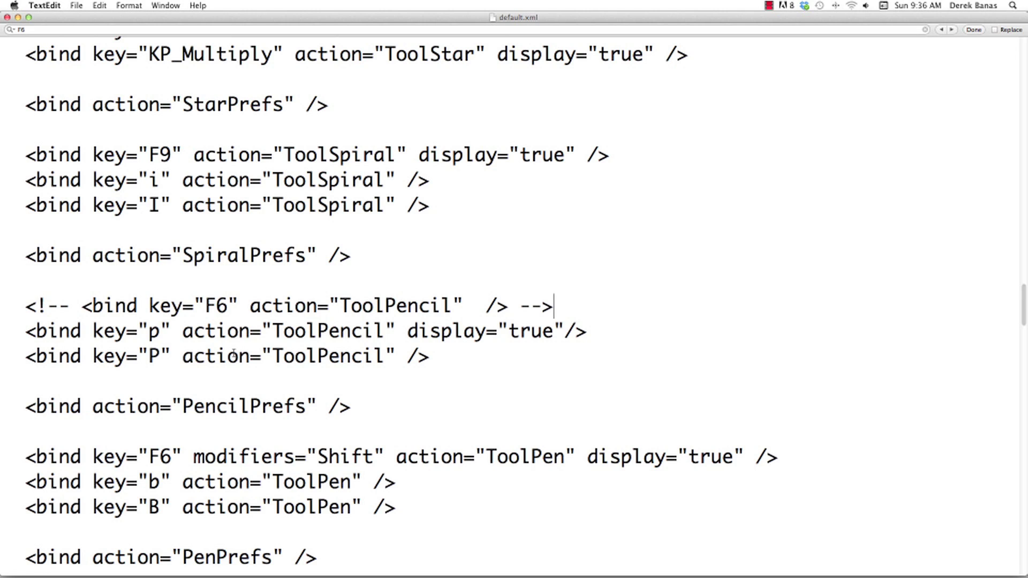
# Search default.xml for "pageup", and view the Inkscape drawing before returning to the file.
pyautogui.moveTo(39, 32); pyautogui.dragTo(1, 30)
pyautogui.write('pageup')
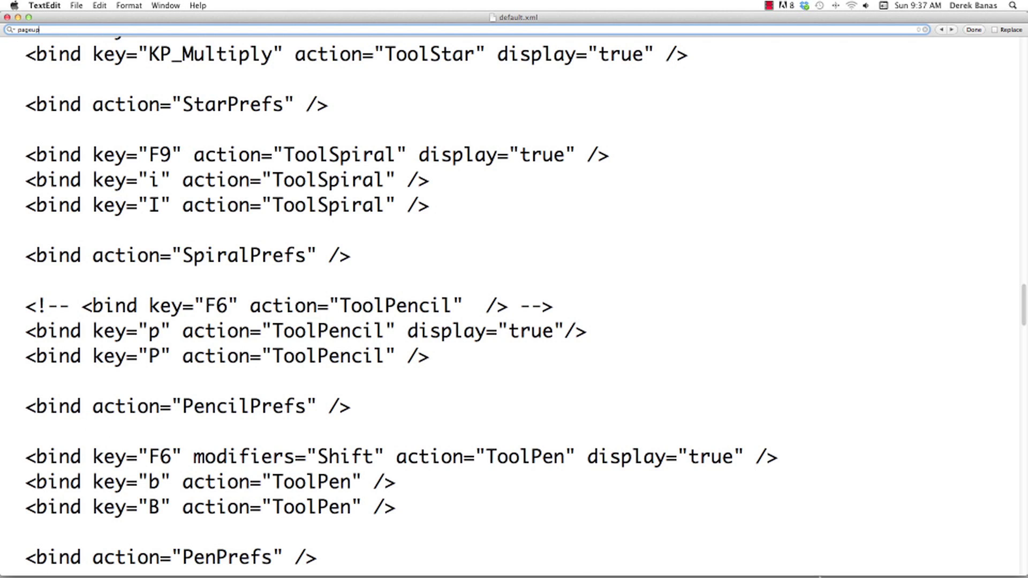
pyautogui.click(926, 560)
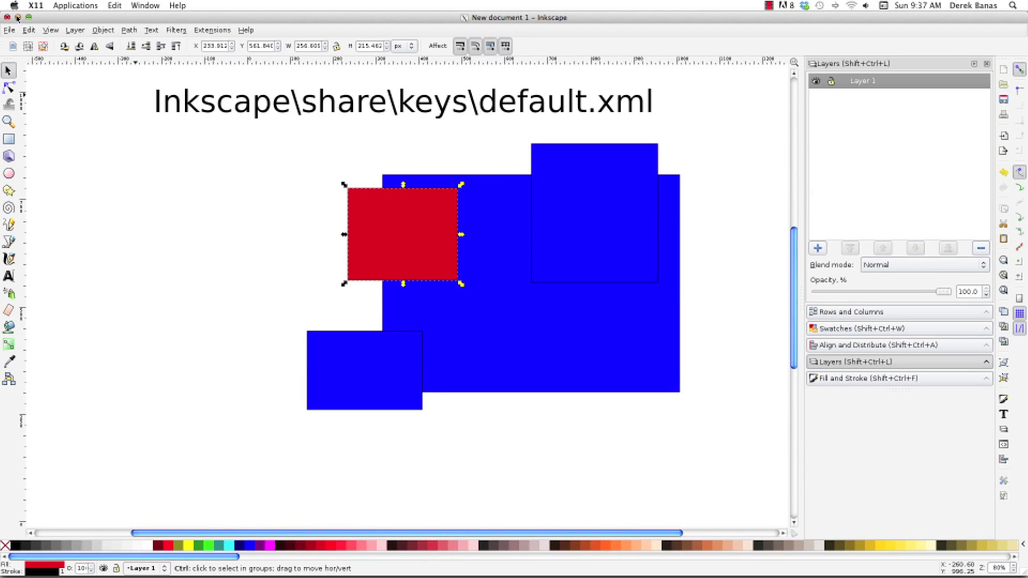
pyautogui.click(18, 17)
# Search default.xml for "selection" and go through the matches to the SelectionRaise and SelectionLower bindings under Objects/selection.
pyautogui.moveTo(58, 31); pyautogui.dragTo(17, 30)
pyautogui.write('selection')
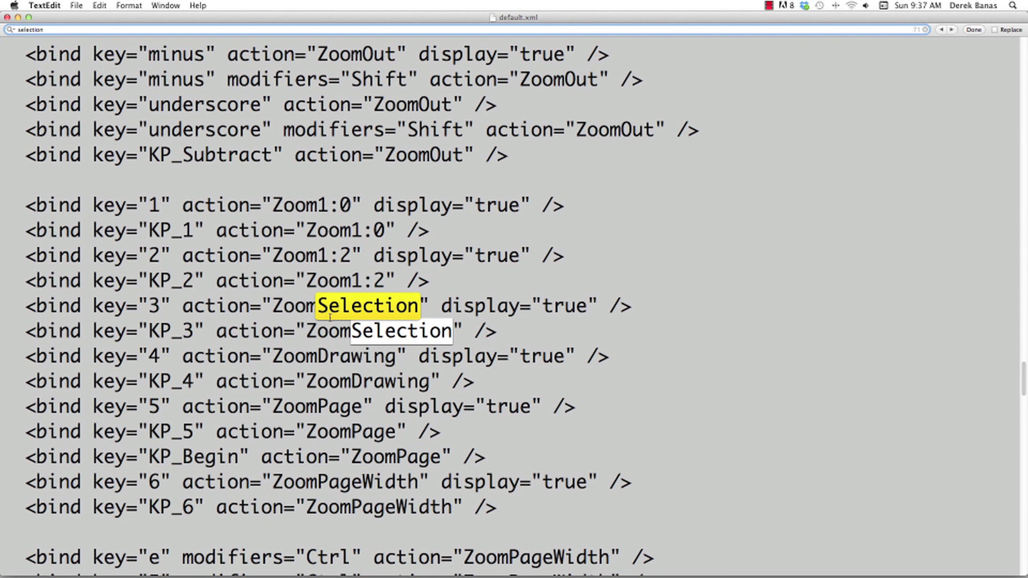
pyautogui.click(952, 30)
pyautogui.click(953, 30)
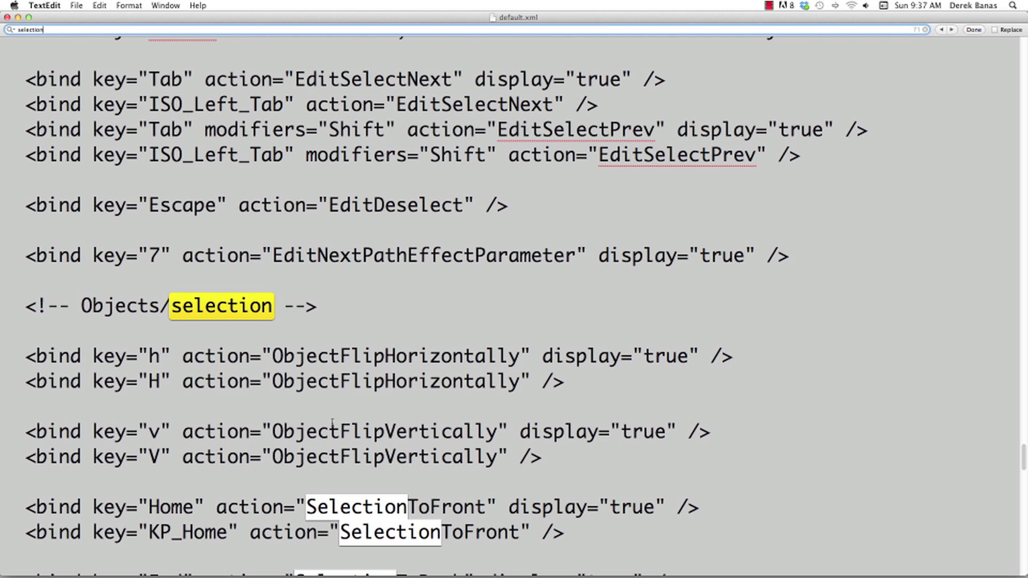
pyautogui.scroll(-10, 291, 500)
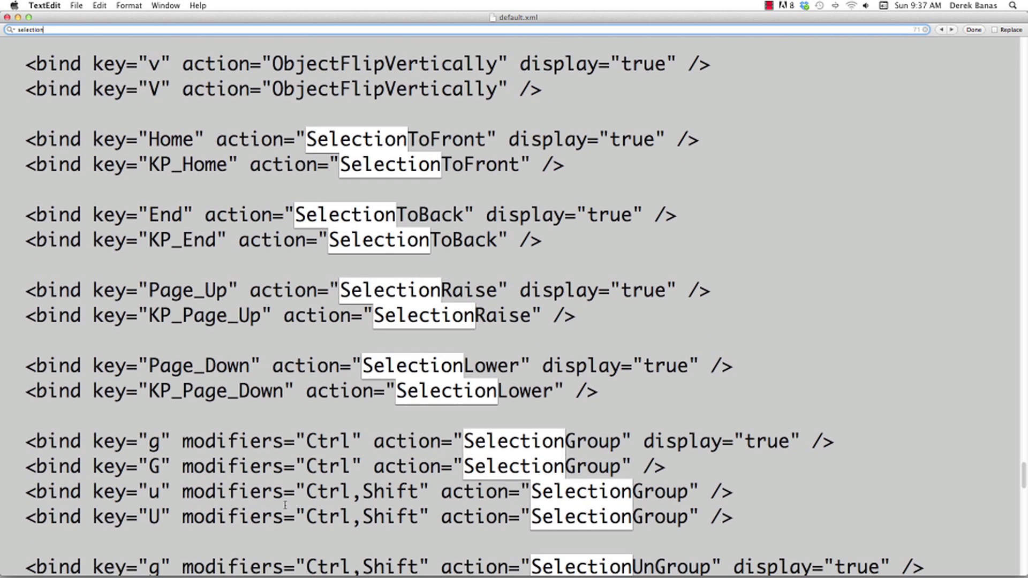
# Highlight the underscore in the Page_Up key name and the SelectionRaise action in the same binding.
pyautogui.click(196, 298)
pyautogui.moveTo(195, 297); pyautogui.dragTo(200, 298)
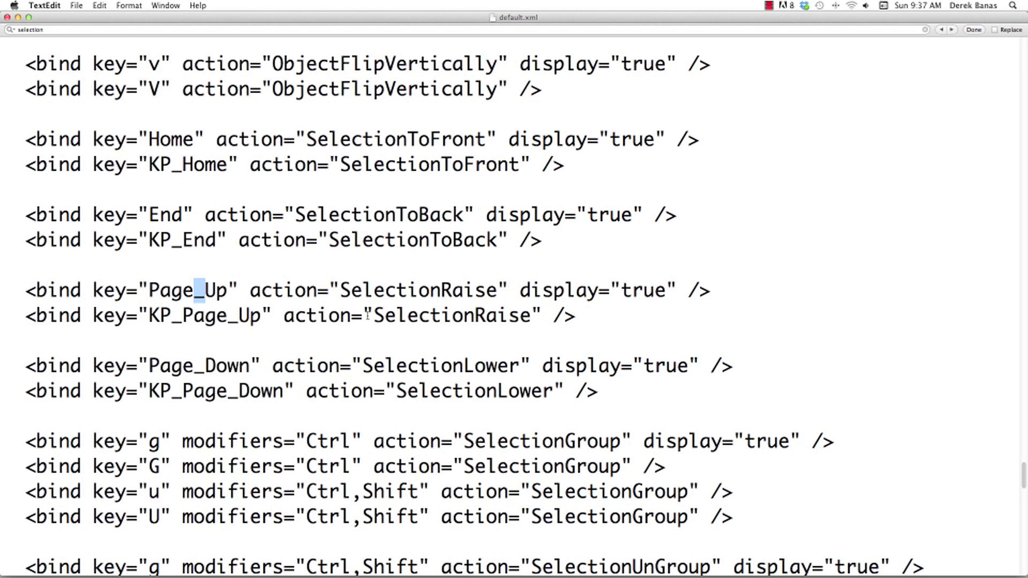
pyautogui.moveTo(345, 290); pyautogui.dragTo(497, 289)
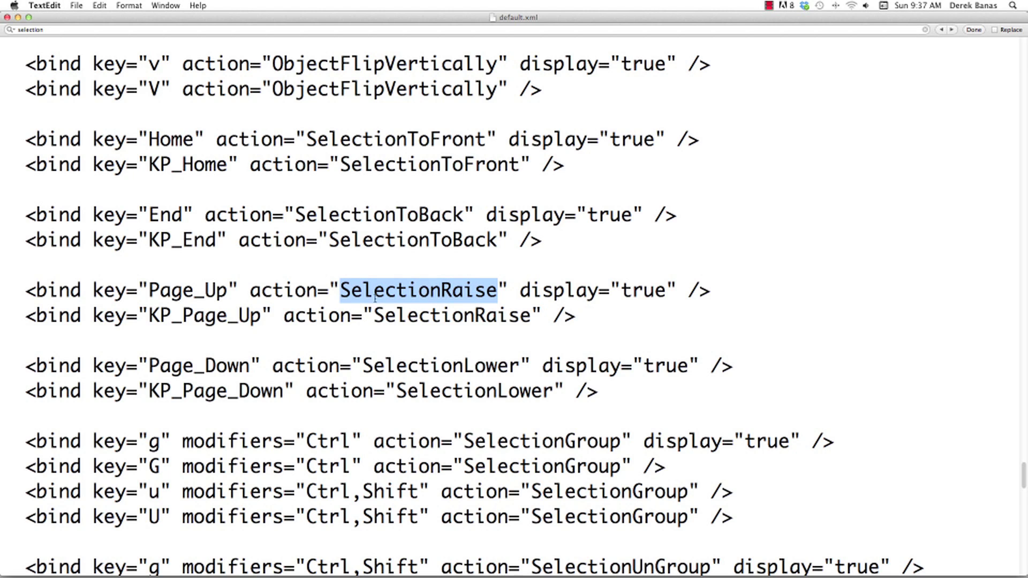
pyautogui.moveTo(148, 291); pyautogui.dragTo(228, 290)
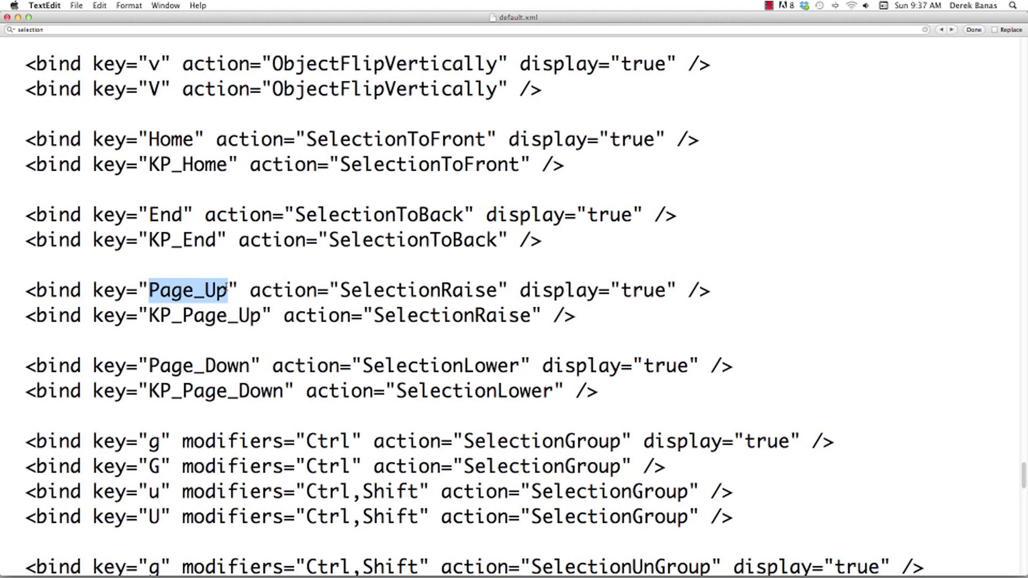
pyautogui.write('F6')
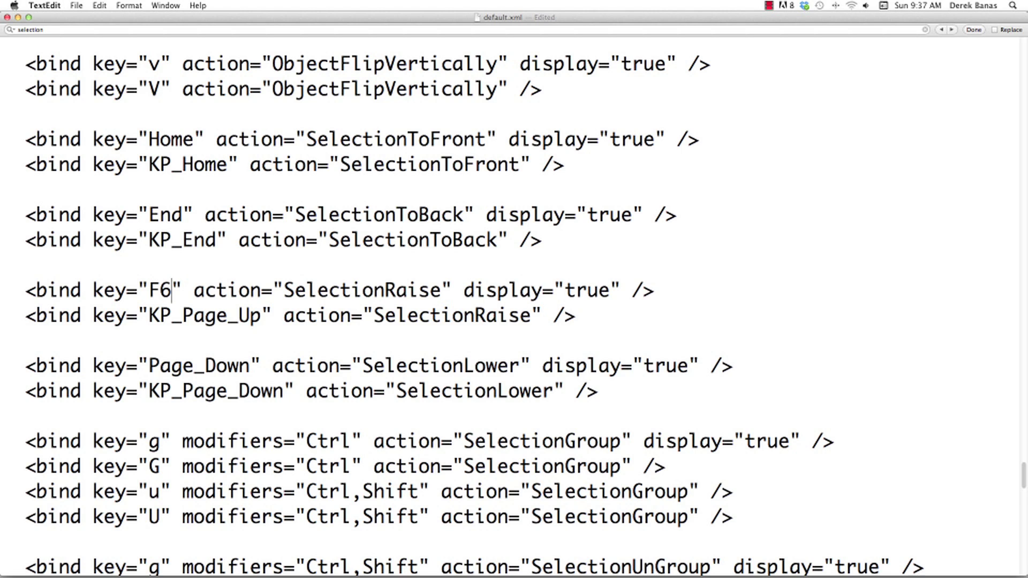
pyautogui.press('super+z')
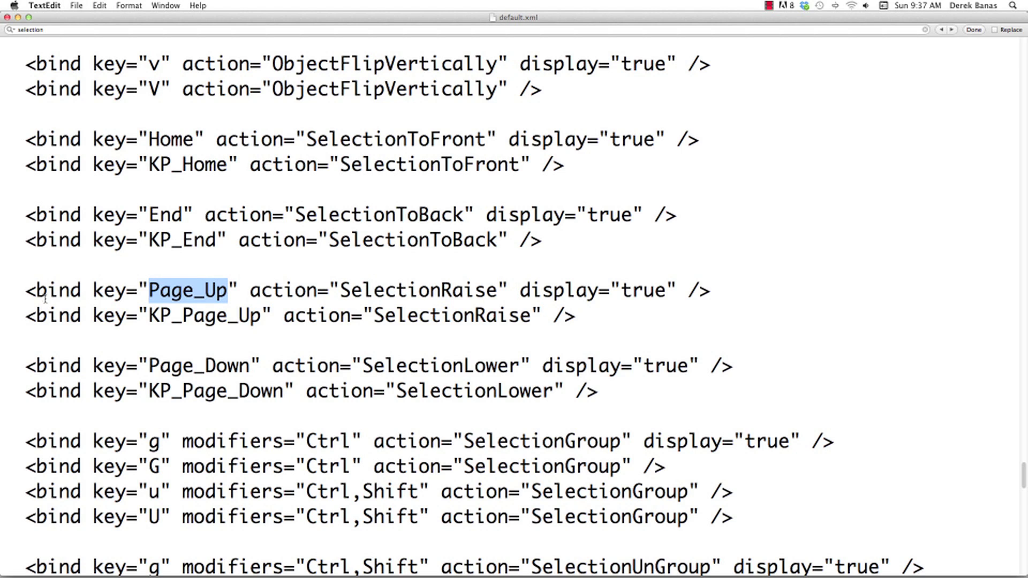
# Comment out the Page_Up SelectionRaise binding by enclosing it in <!-- and -->.
pyautogui.click(24, 290)
pyautogui.write('<!--')
pyautogui.press('super+Right')
pyautogui.write('-->')
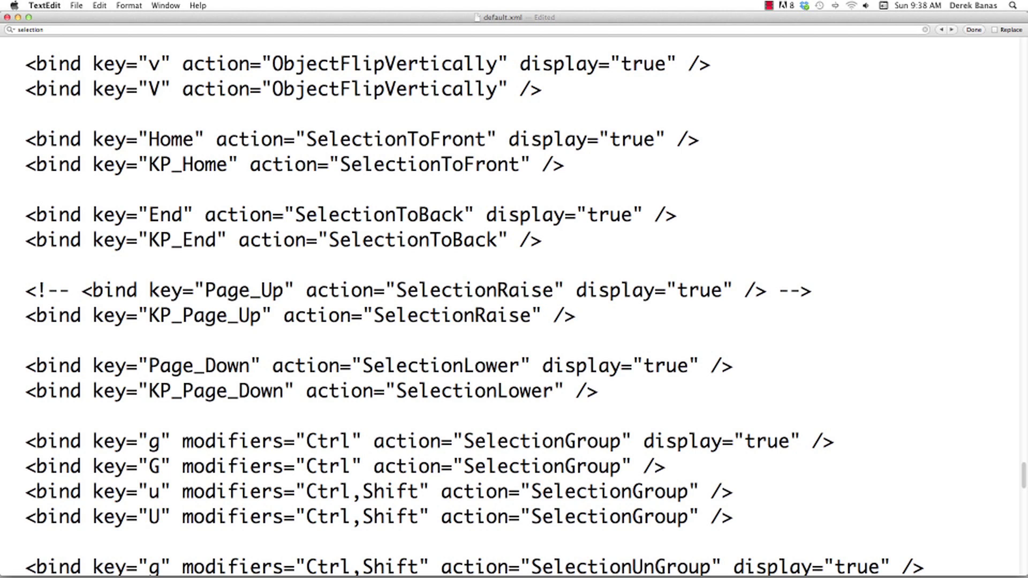
# Copy the SelectionRaise binding onto an indented new line below the commented one and set the copy's key to F6.
pyautogui.moveTo(81, 290)
pyautogui.mouseDown()
pyautogui.moveTo(751, 290)
pyautogui.moveTo(88, 290)
pyautogui.mouseUp()
pyautogui.press('super+c')
pyautogui.press('super+Right')
pyautogui.press('Return')
pyautogui.press('super+v')
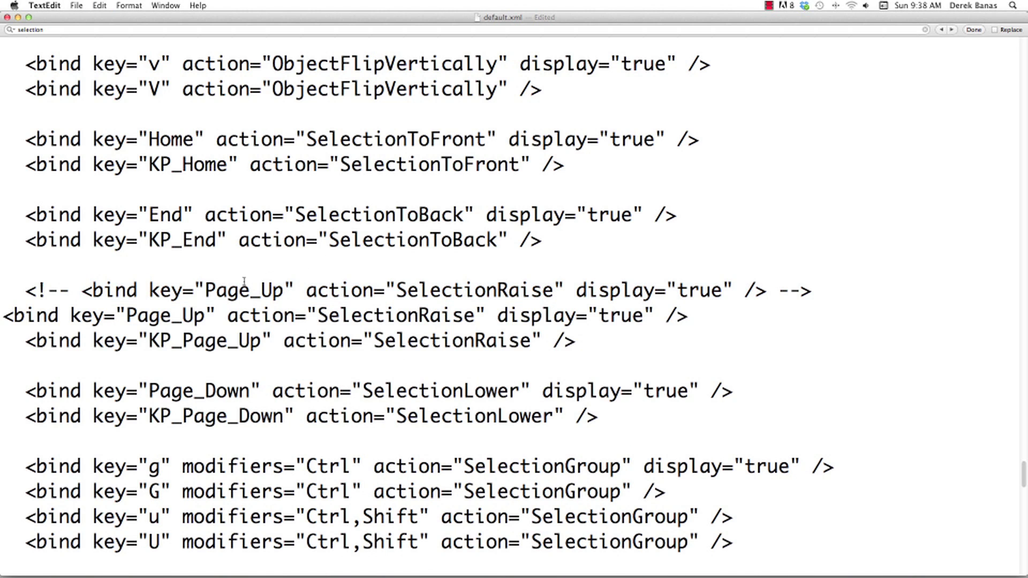
pyautogui.press('super+Left')
pyautogui.press('Tab')
pyautogui.moveTo(152, 316); pyautogui.dragTo(228, 312)
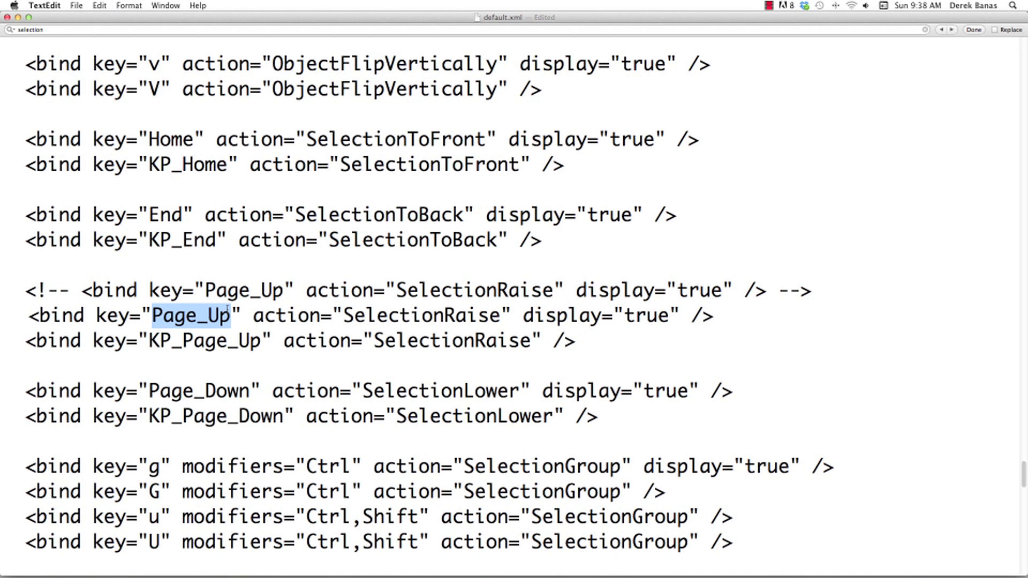
pyautogui.write('F6')
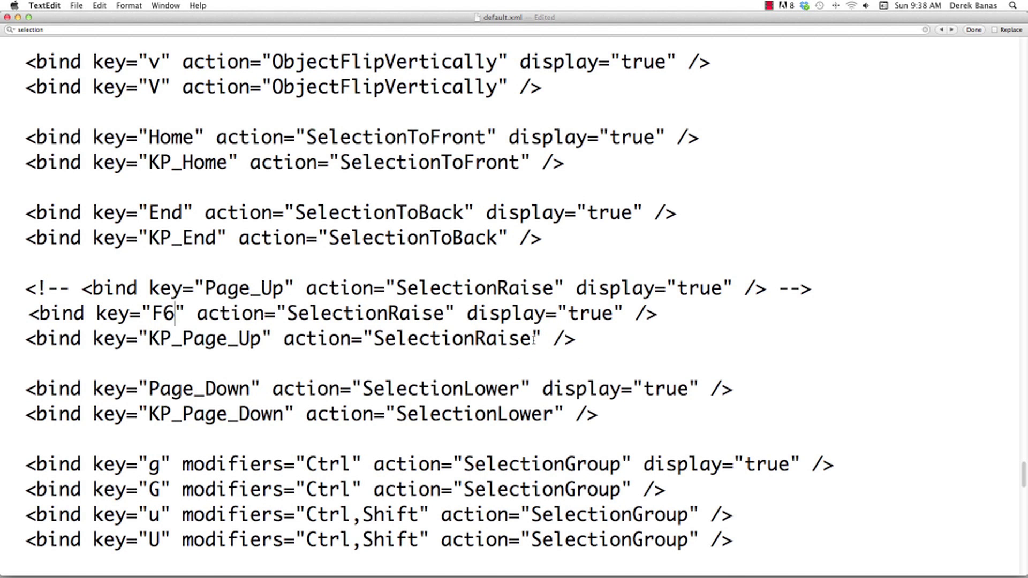
# Duplicate the Page_Down SelectionLower binding onto a new line directly below it.
pyautogui.scroll(-5, 532, 339)
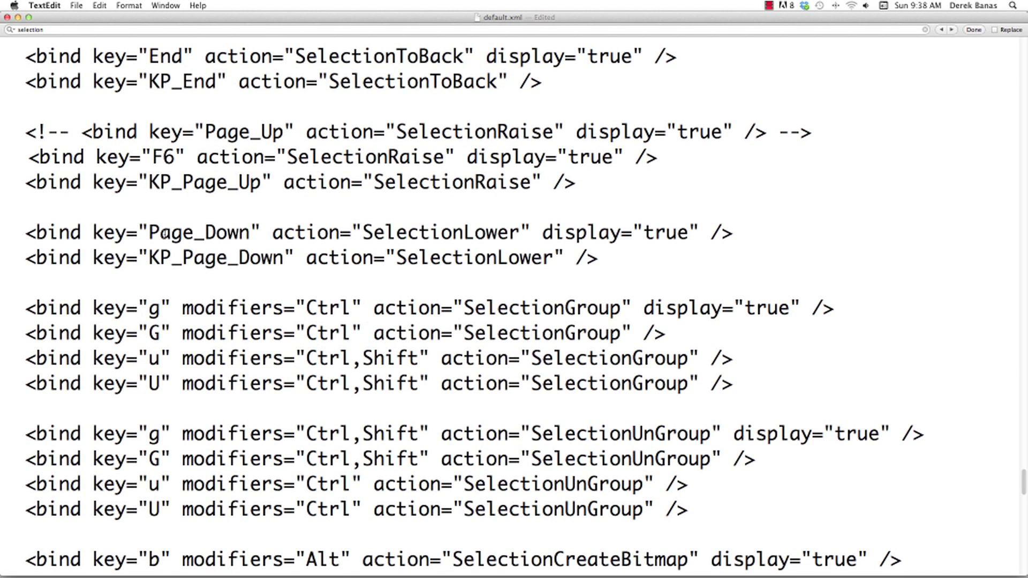
pyautogui.moveTo(26, 232); pyautogui.dragTo(741, 231)
pyautogui.press('super+c')
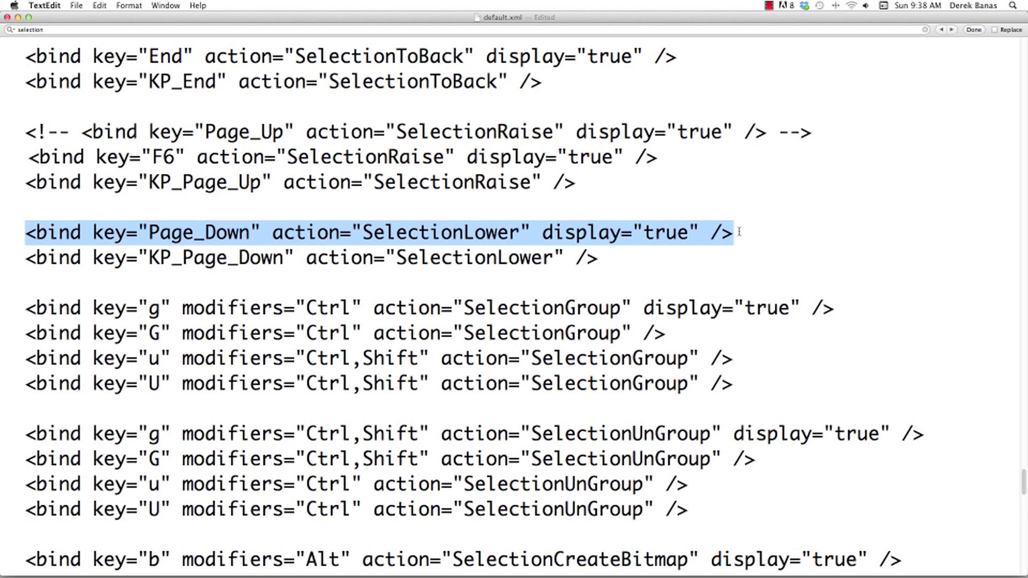
pyautogui.click(740, 232)
pyautogui.press('Return')
pyautogui.press('super+v')
# Comment out the original Page_Down SelectionLower binding with <!-- and -->.
pyautogui.click(26, 232)
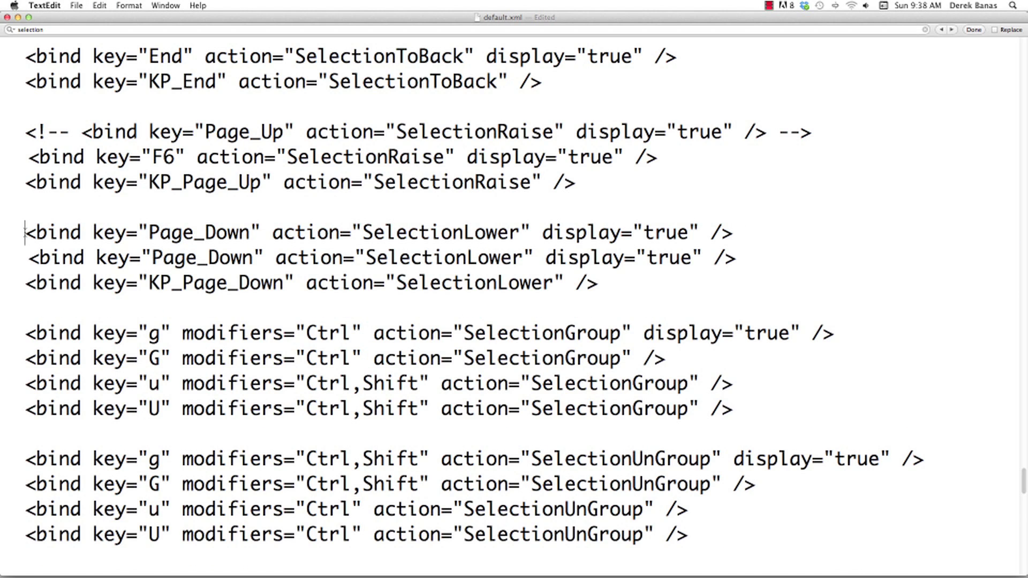
pyautogui.write('<!--')
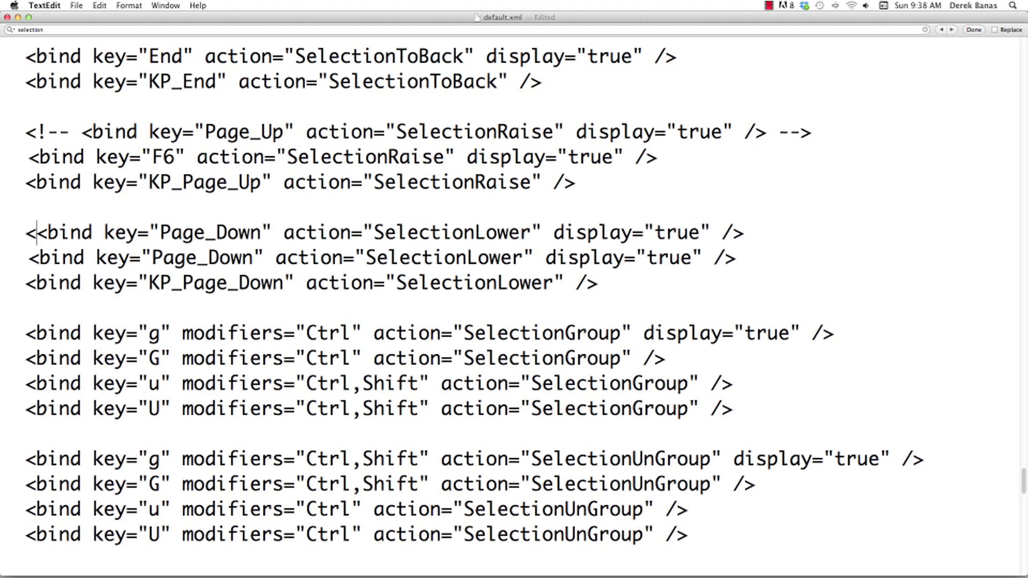
pyautogui.click(805, 232)
pyautogui.write('-->')
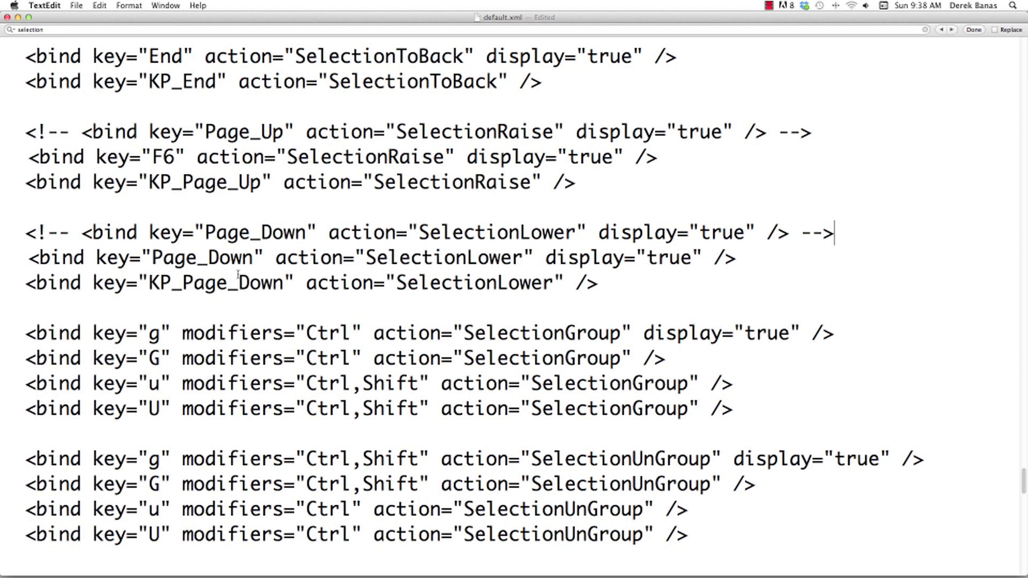
# Set the duplicated SelectionLower binding's key to F5 and save default.xml.
pyautogui.scroll(1, 140, 267)
pyautogui.moveTo(151, 259); pyautogui.dragTo(255, 258)
pyautogui.write('F5')
pyautogui.press('super+s')
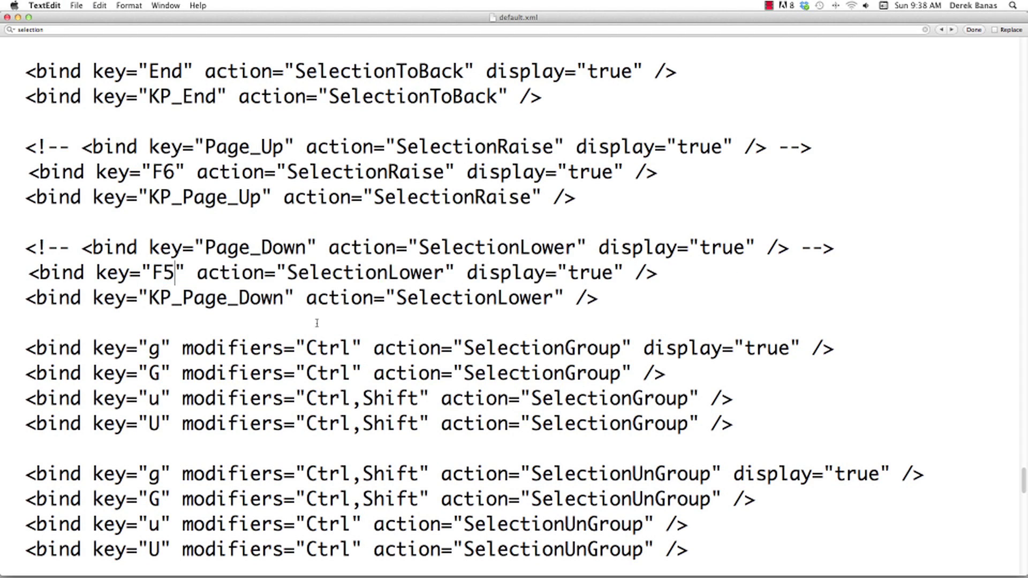
# Switch back to Inkscape.
pyautogui.press('super+Tab')
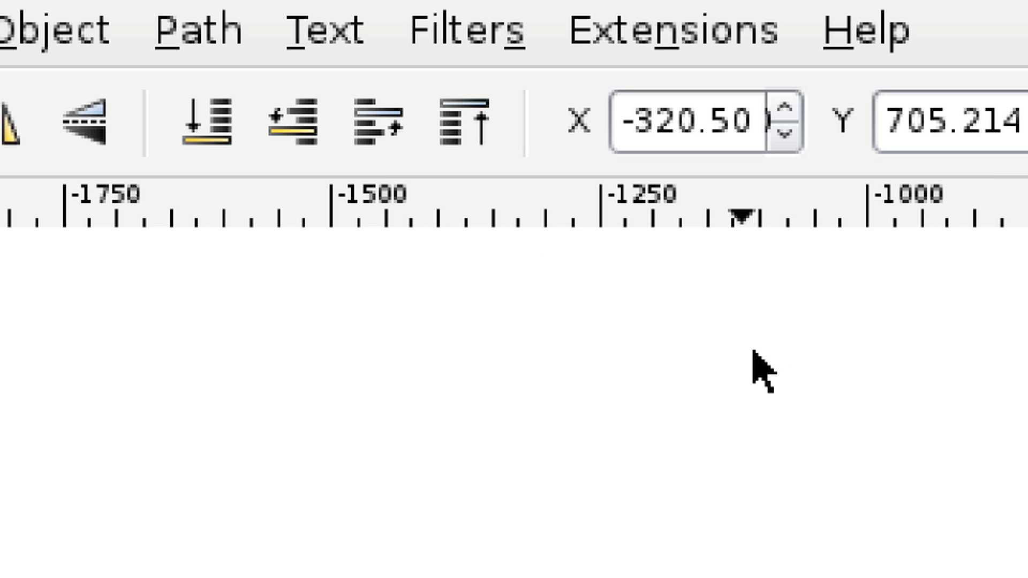
# Delete the selected object from the canvas.
pyautogui.press('Delete')
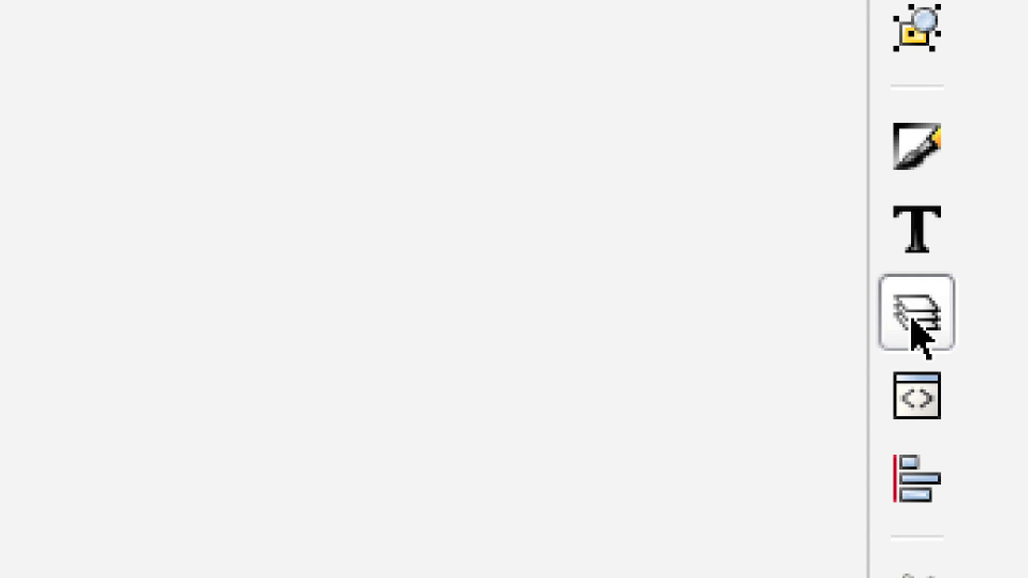
# Show the Align and Distribute dialog in place of Text and Font, and stack Fill and Stroke together with it in the dock.
pyautogui.click(911, 467)
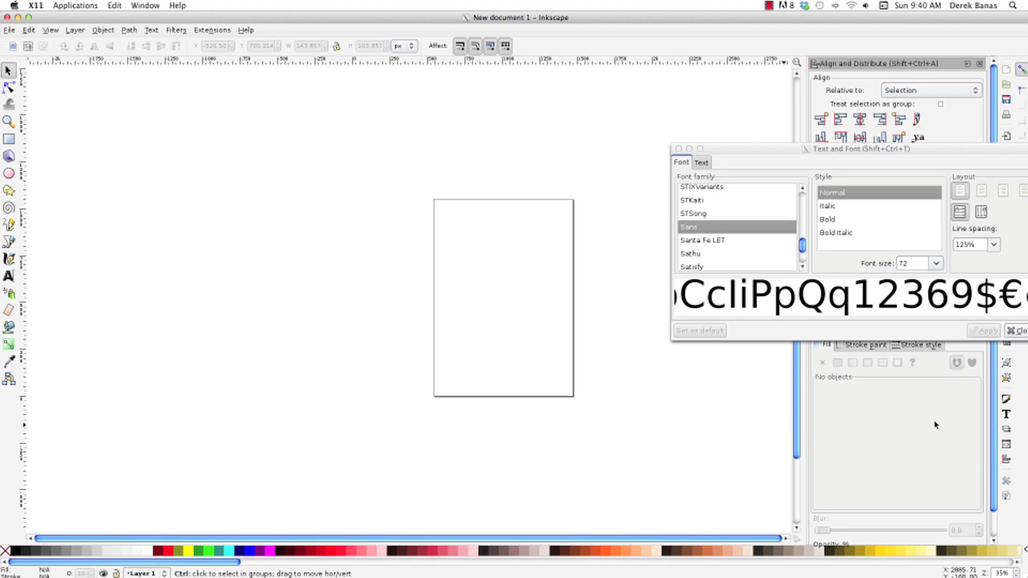
pyautogui.click(679, 148)
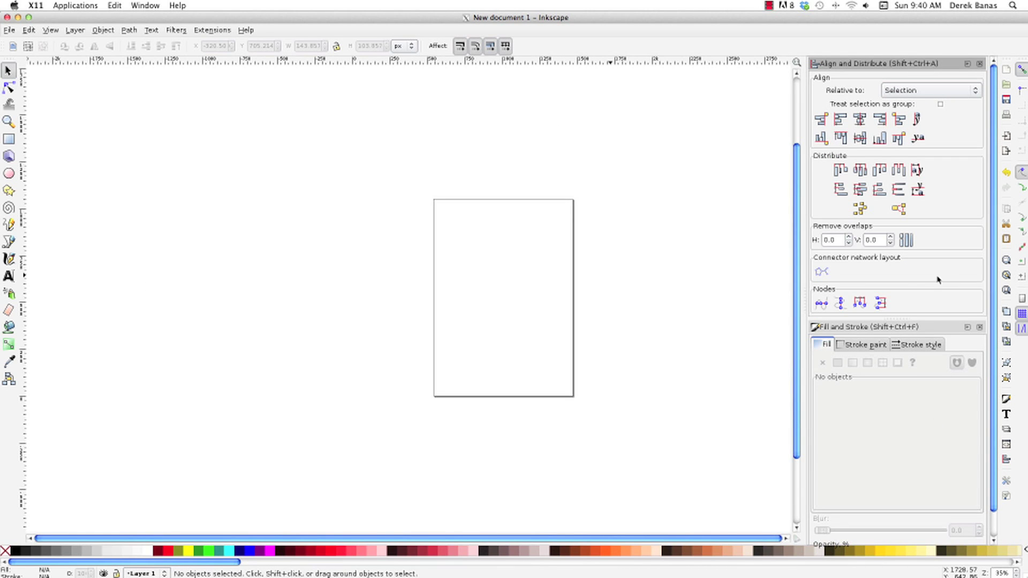
pyautogui.moveTo(905, 327); pyautogui.dragTo(905, 173)
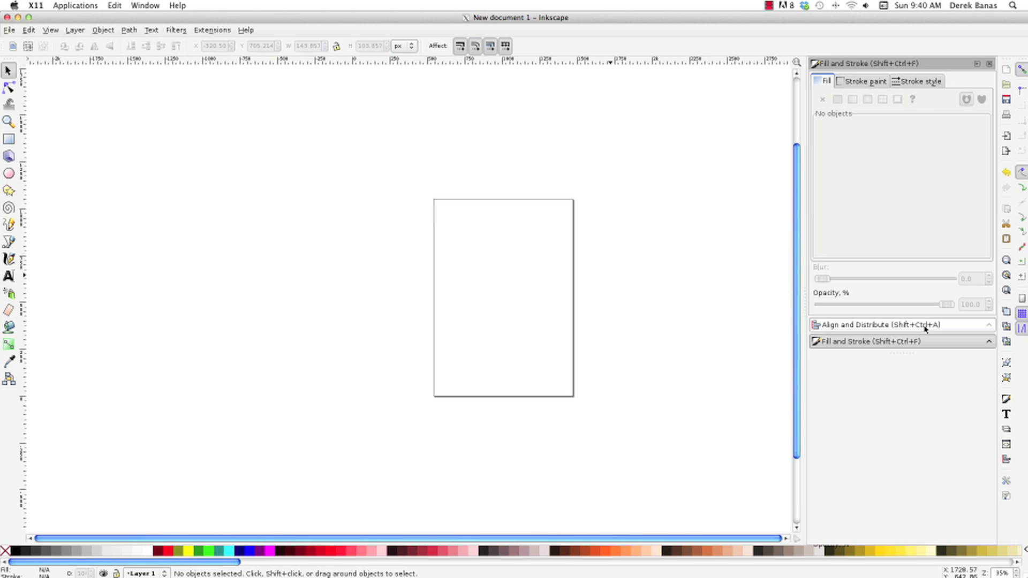
# Add the Layers, Swatches, and Rows and Columns dialogs to the dock.
pyautogui.click(1006, 430)
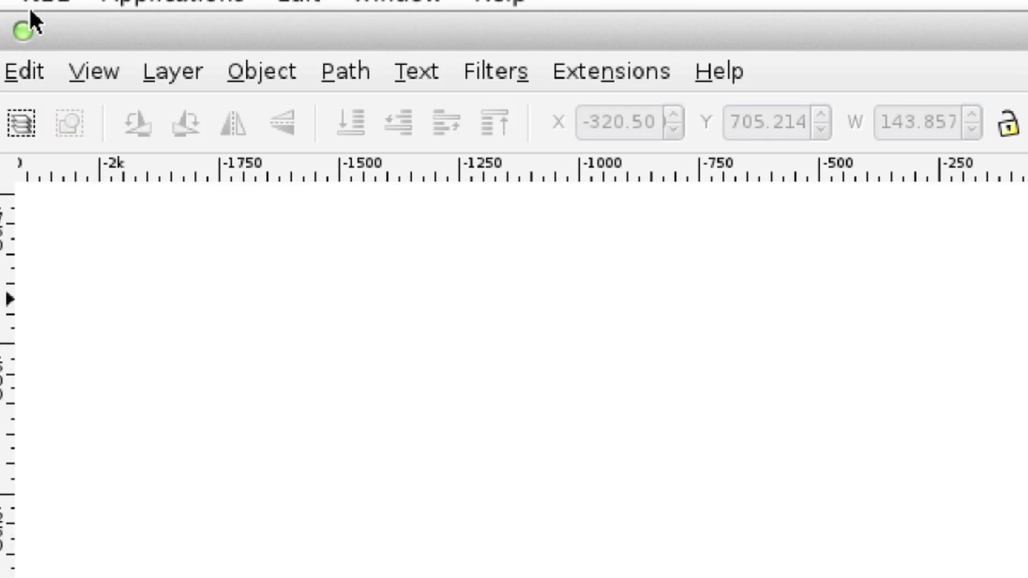
pyautogui.click(51, 31)
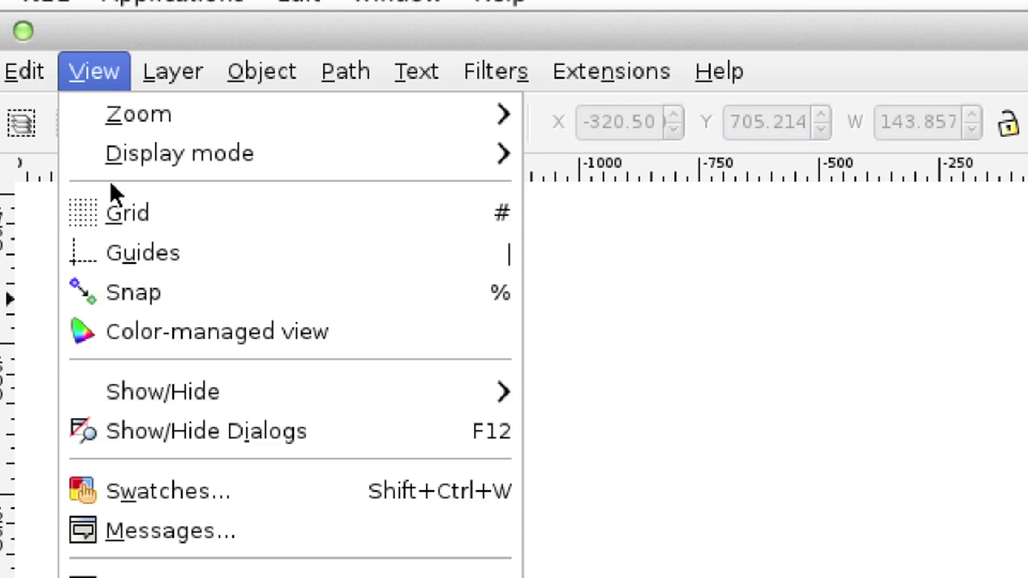
pyautogui.click(148, 489)
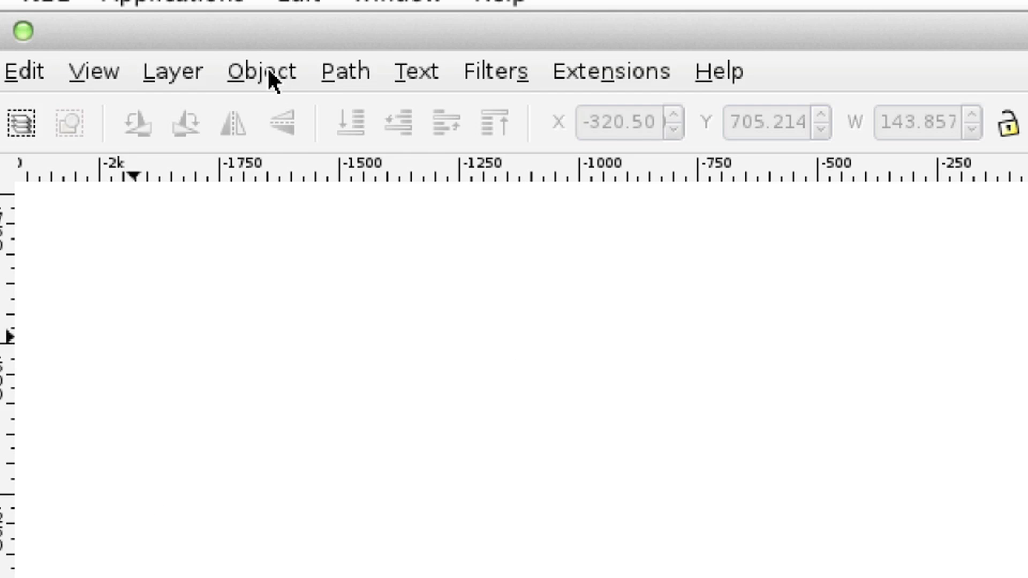
pyautogui.click(268, 72)
pyautogui.click(376, 502)
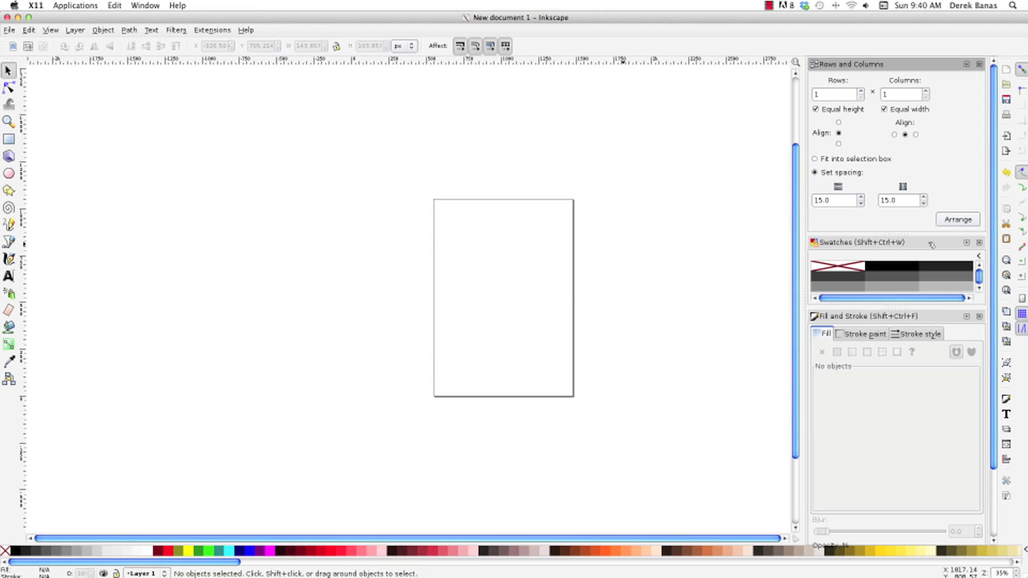
# Stack the Swatches and Rows and Columns dialogs with the other docked dialogs, and bring Fill and Stroke to the front.
pyautogui.click(927, 243)
pyautogui.moveTo(927, 243); pyautogui.dragTo(910, 180)
pyautogui.moveTo(929, 74)
pyautogui.mouseDown()
pyautogui.moveTo(880, 104)
pyautogui.moveTo(881, 339)
pyautogui.moveTo(897, 424)
pyautogui.mouseUp()
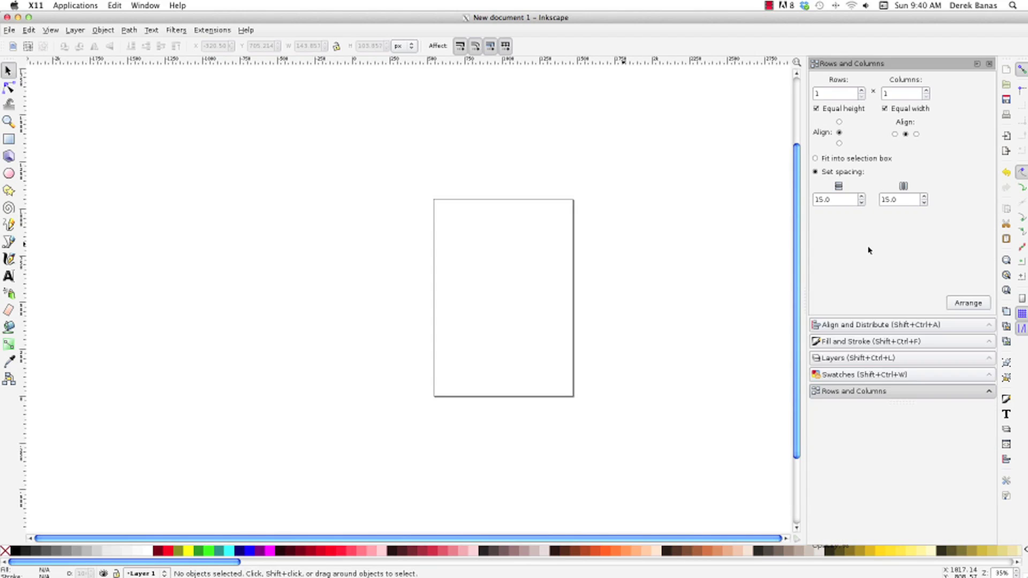
pyautogui.click(884, 341)
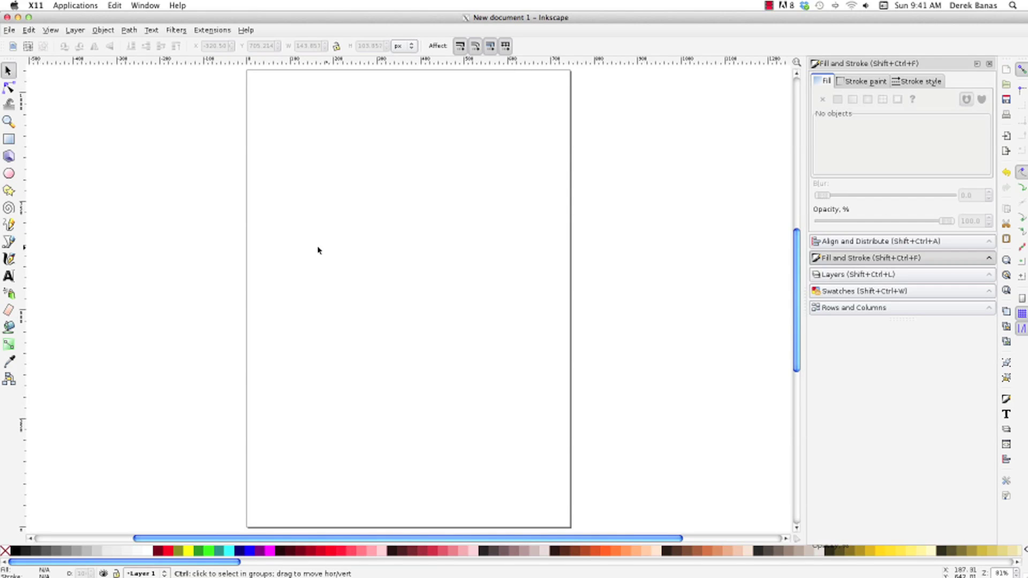
# Draw three separate blue rectangles in the upper half of the page: two wide ones and a tall one.
pyautogui.press('r')
pyautogui.moveTo(315, 199); pyautogui.dragTo(408, 258)
pyautogui.moveTo(488, 355); pyautogui.dragTo(382, 287)
pyautogui.moveTo(435, 169); pyautogui.dragTo(518, 278)
# Select all three rectangles with a selection box and group them.
pyautogui.press('s')
pyautogui.moveTo(552, 382); pyautogui.dragTo(268, 133)
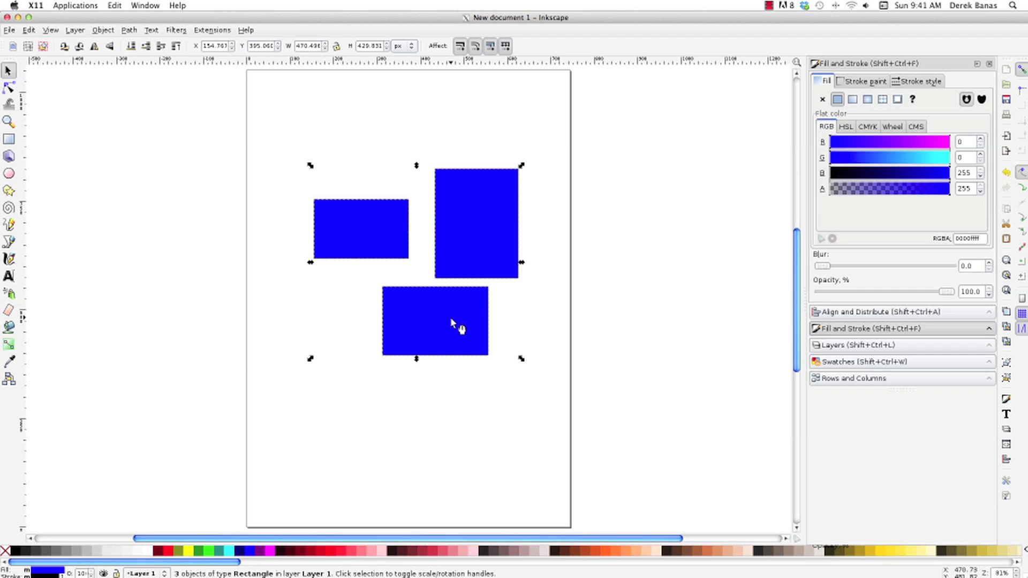
pyautogui.hotkey('ctrl', 'g')
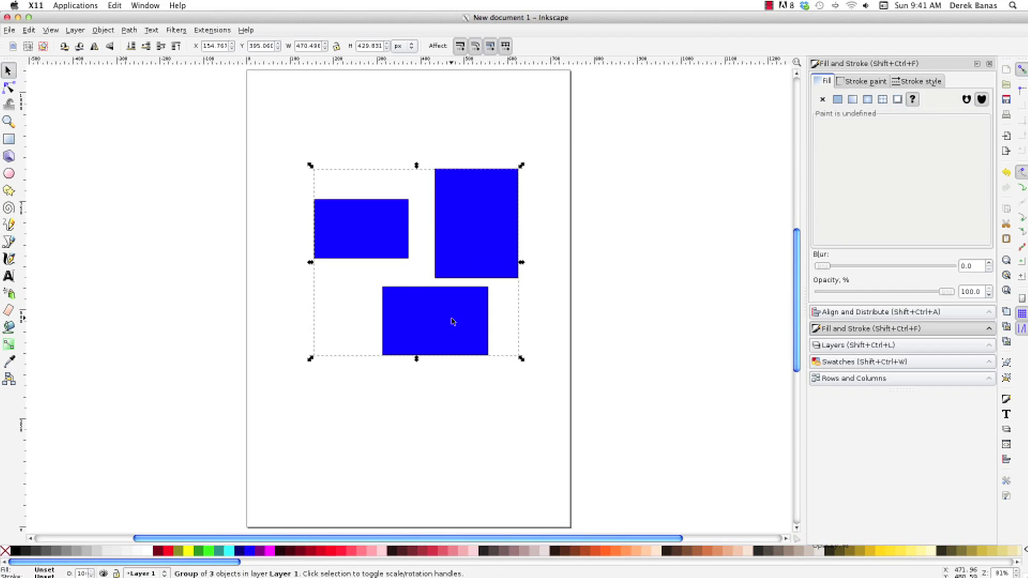
# Reselect the group of three rectangles and shrink it slightly, mostly in height, around its centre.
pyautogui.click(541, 190)
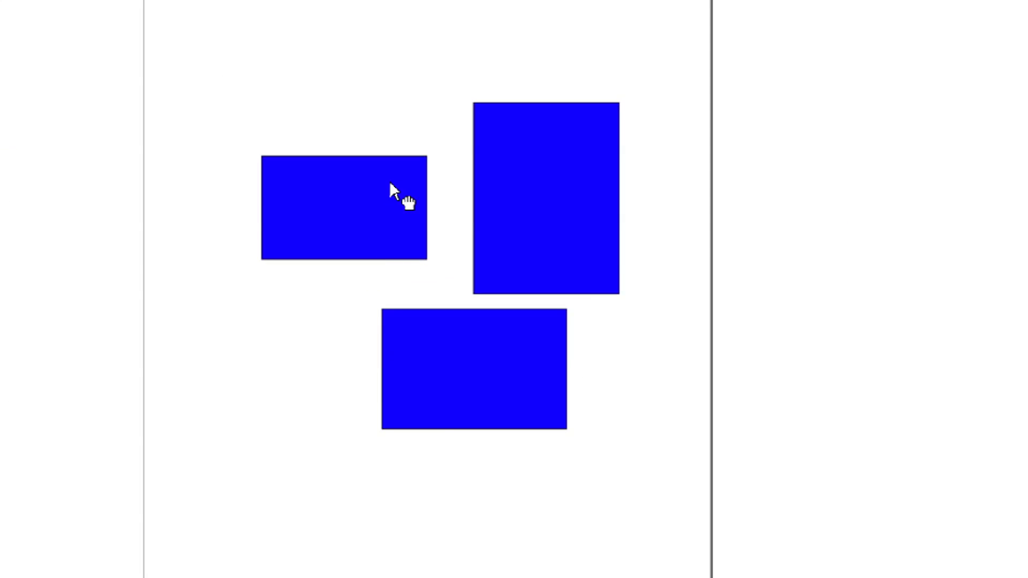
pyautogui.click(387, 217)
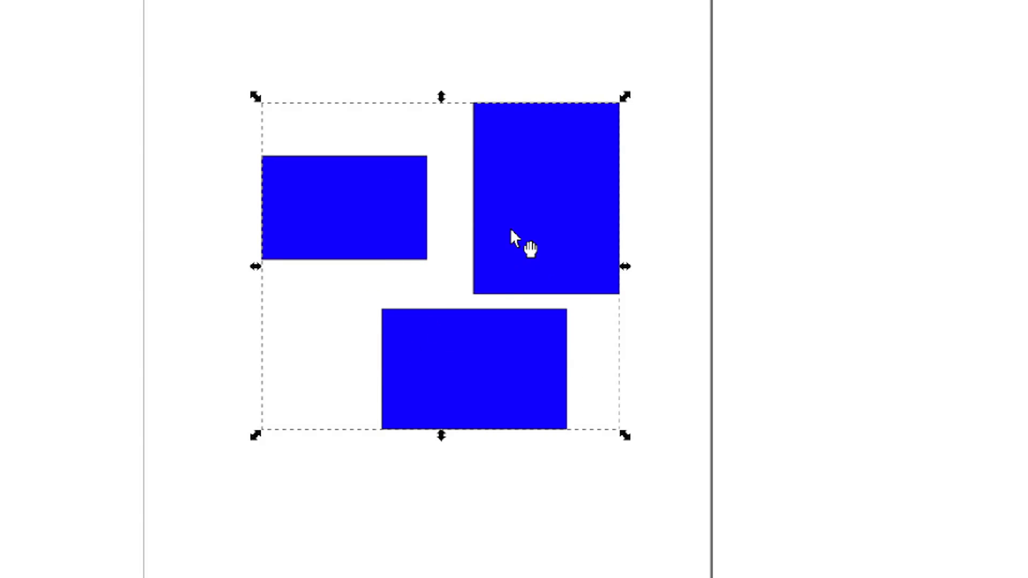
pyautogui.moveTo(628, 97)
pyautogui.mouseDown()
pyautogui.moveTo(668, 86)
pyautogui.moveTo(624, 102)
pyautogui.moveTo(668, 89)
pyautogui.moveTo(625, 112)
pyautogui.mouseUp()
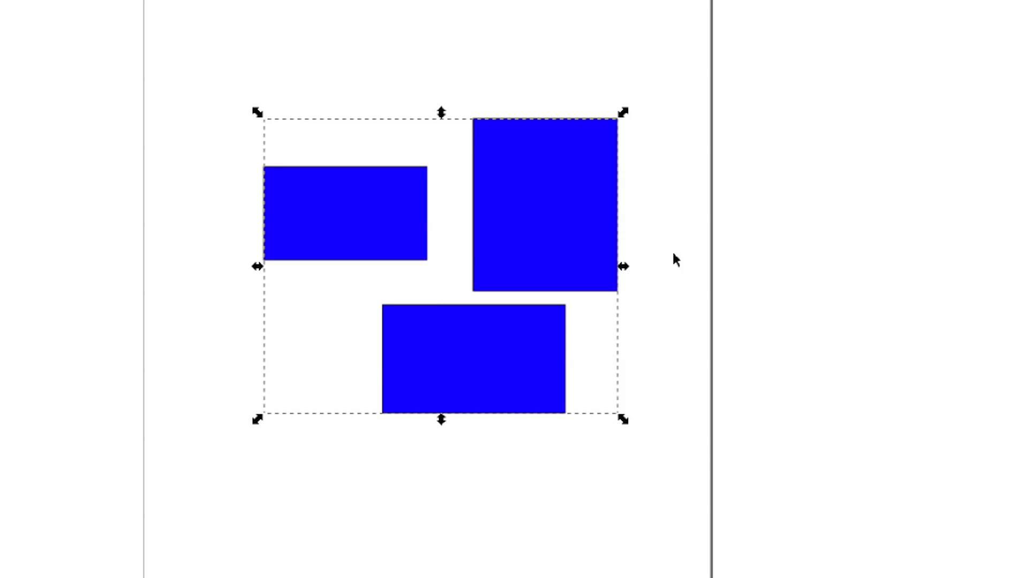
# Select the tall rectangle and the left wide rectangle individually, and clear the selection.
pyautogui.click(534, 257)
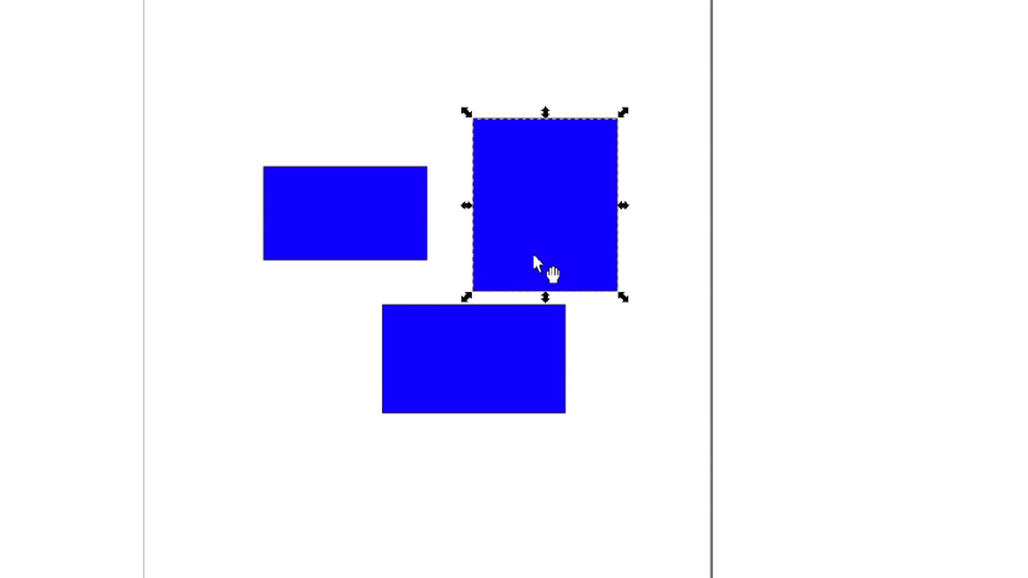
pyautogui.click(303, 220)
pyautogui.click(304, 221)
pyautogui.click(283, 356)
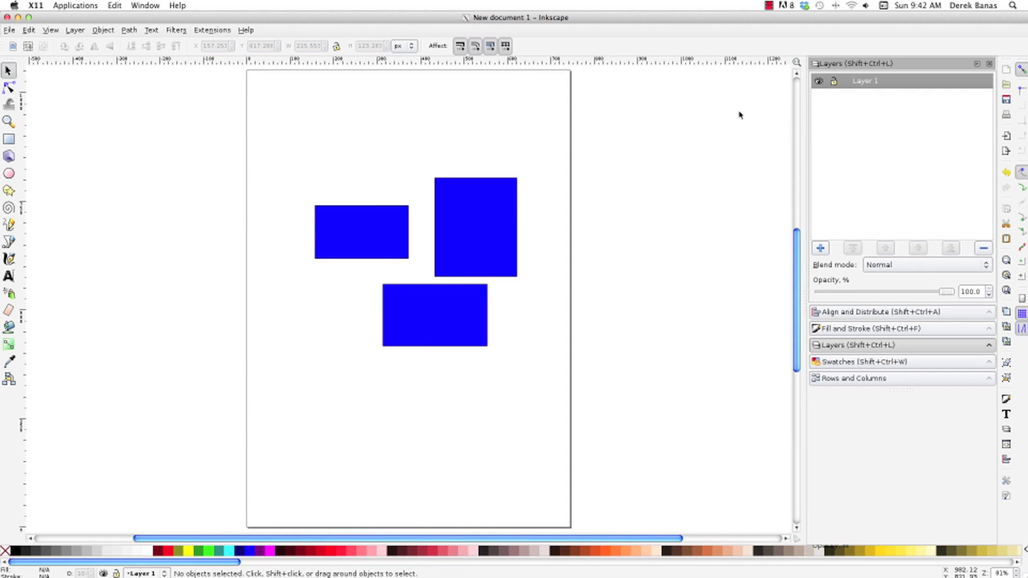
# Narrow the left wide rectangle and place it completely behind the tall rectangle.
pyautogui.click(342, 228)
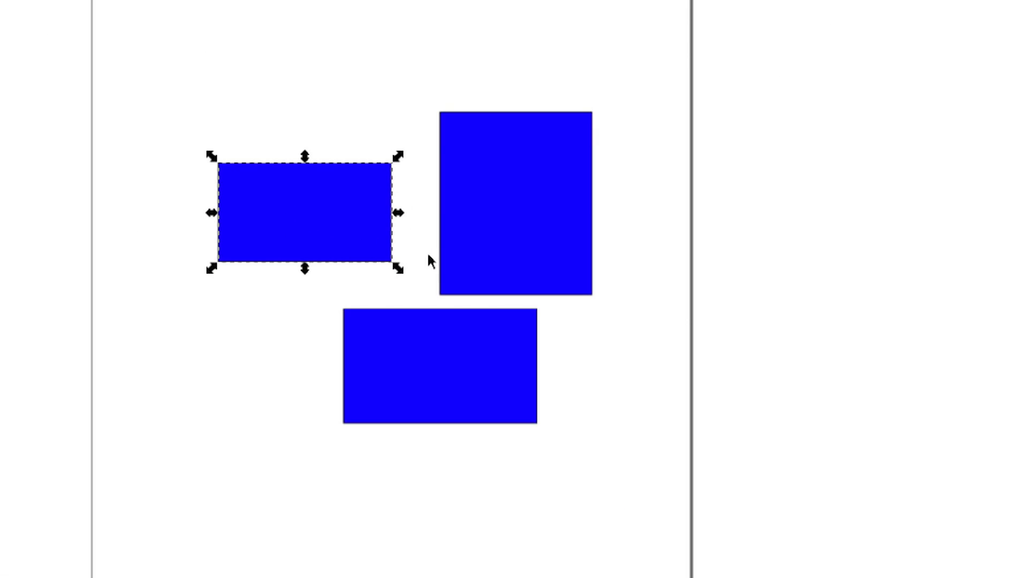
pyautogui.moveTo(211, 212); pyautogui.dragTo(520, 184)
pyautogui.click(398, 111)
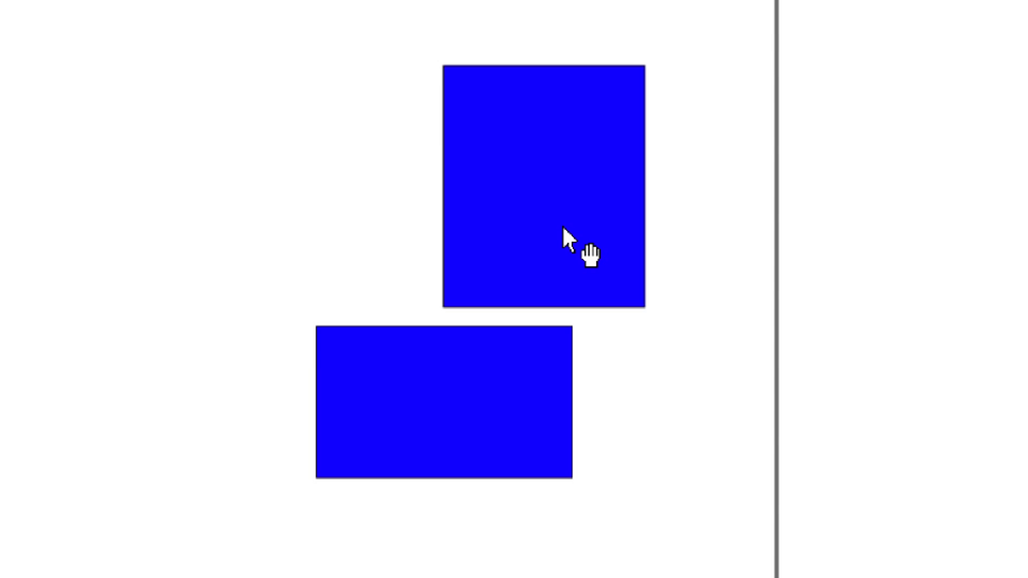
# Select the rectangle hidden beneath the tall one and stretch its right side out past the tall rectangle's right edge.
pyautogui.click(541, 176)
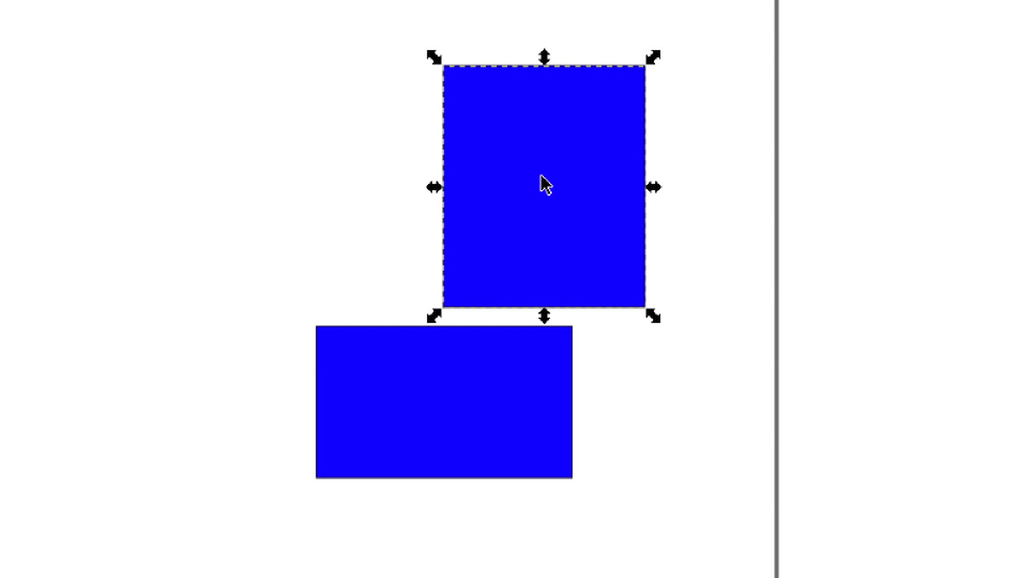
pyautogui.click(539, 209)
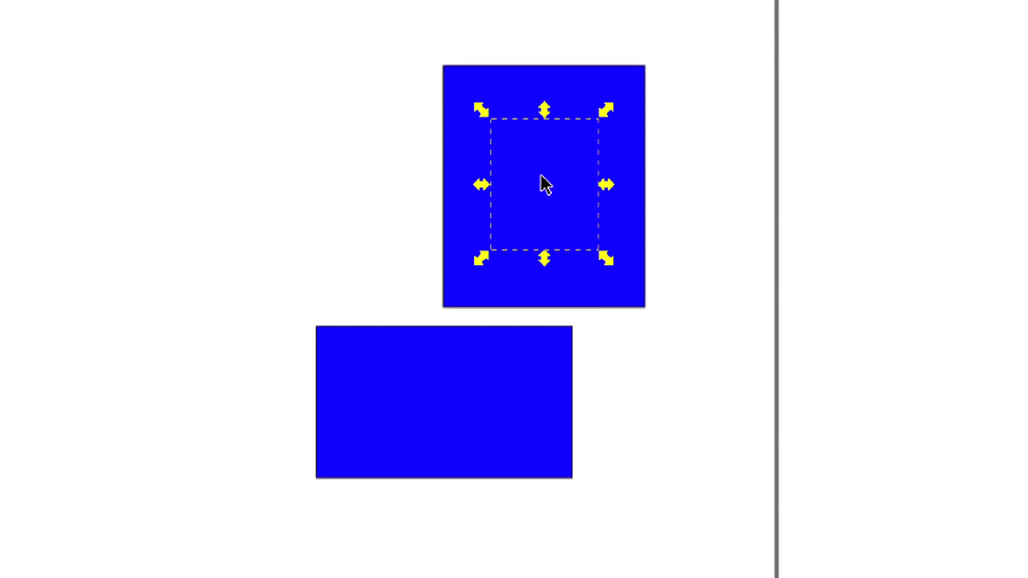
pyautogui.moveTo(605, 184); pyautogui.dragTo(727, 192)
pyautogui.click(680, 373)
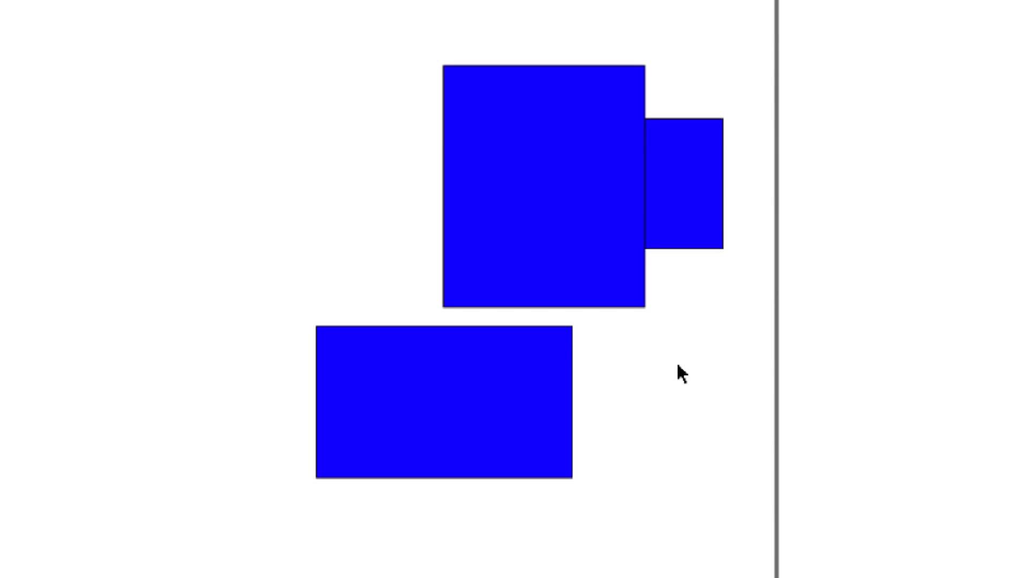
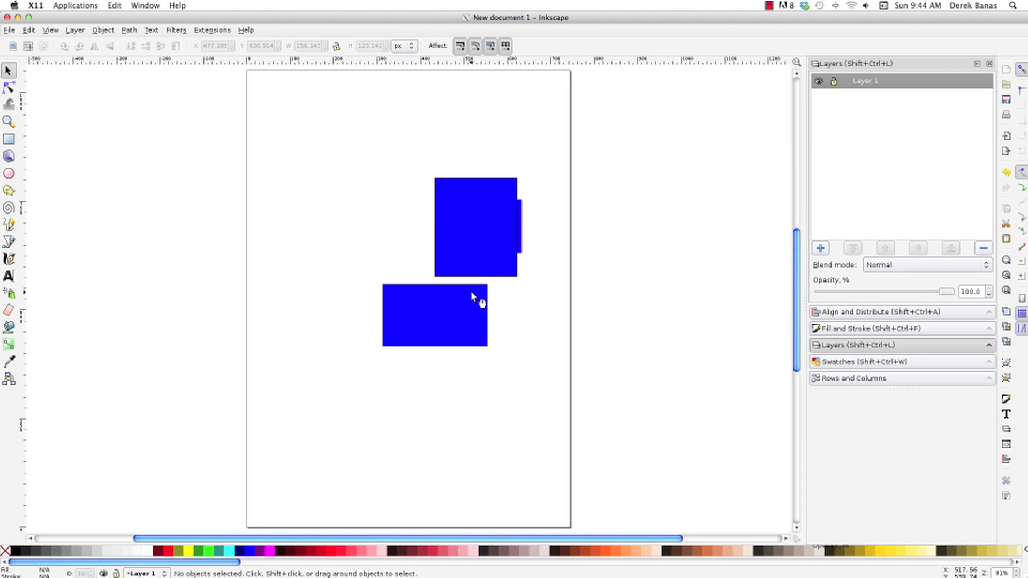
# Draw seven more small rectangles of varying sizes in the empty area left of the tall rectangle.
pyautogui.press('r')
pyautogui.moveTo(365, 187); pyautogui.dragTo(393, 212)
pyautogui.moveTo(386, 252)
pyautogui.mouseDown()
pyautogui.moveTo(410, 274)
pyautogui.moveTo(303, 236)
pyautogui.mouseUp()
pyautogui.moveTo(326, 293); pyautogui.dragTo(348, 331)
pyautogui.moveTo(418, 162); pyautogui.dragTo(379, 113)
pyautogui.moveTo(425, 225); pyautogui.dragTo(406, 199)
pyautogui.moveTo(390, 236); pyautogui.dragTo(372, 226)
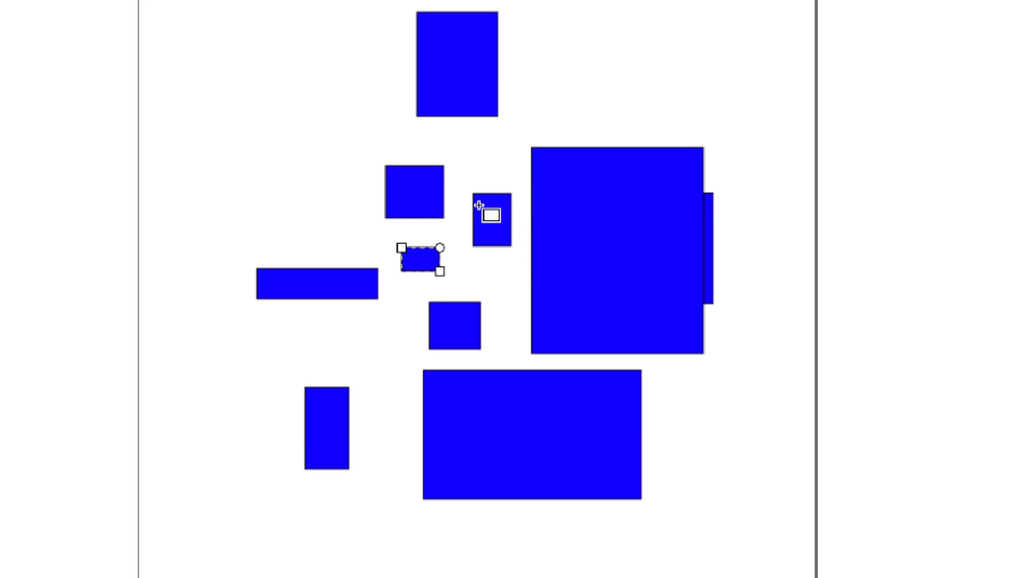
# Select several small rectangles individually, try a selection box around the rectangles, and clear the selection.
pyautogui.press('s')
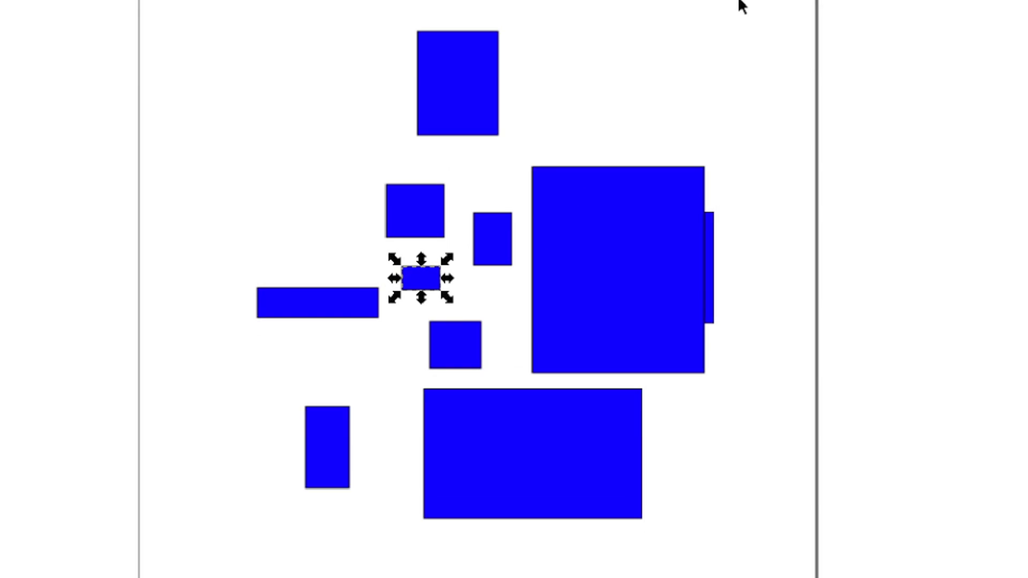
pyautogui.click(669, 61)
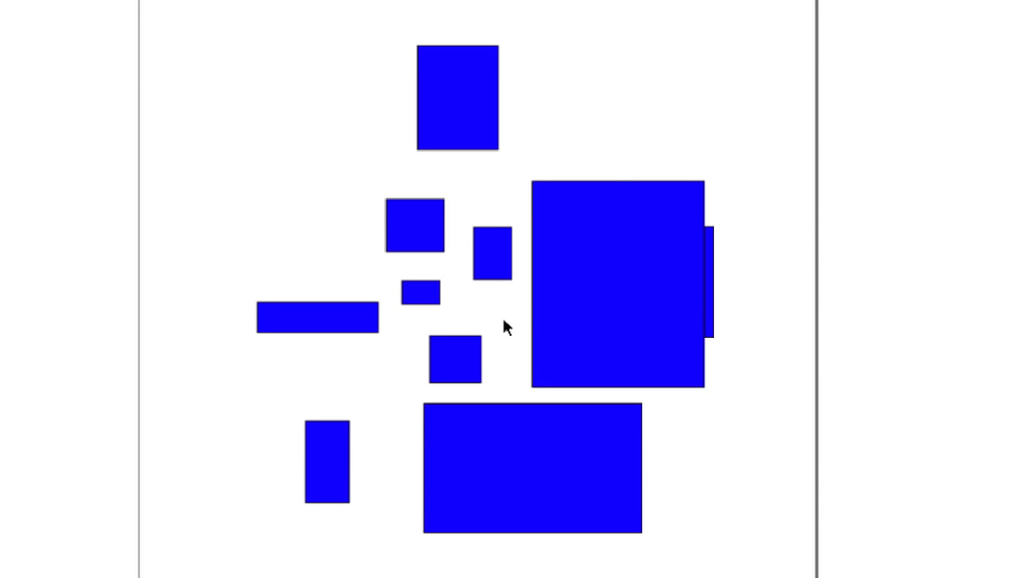
pyautogui.click(497, 250)
pyautogui.click(473, 356)
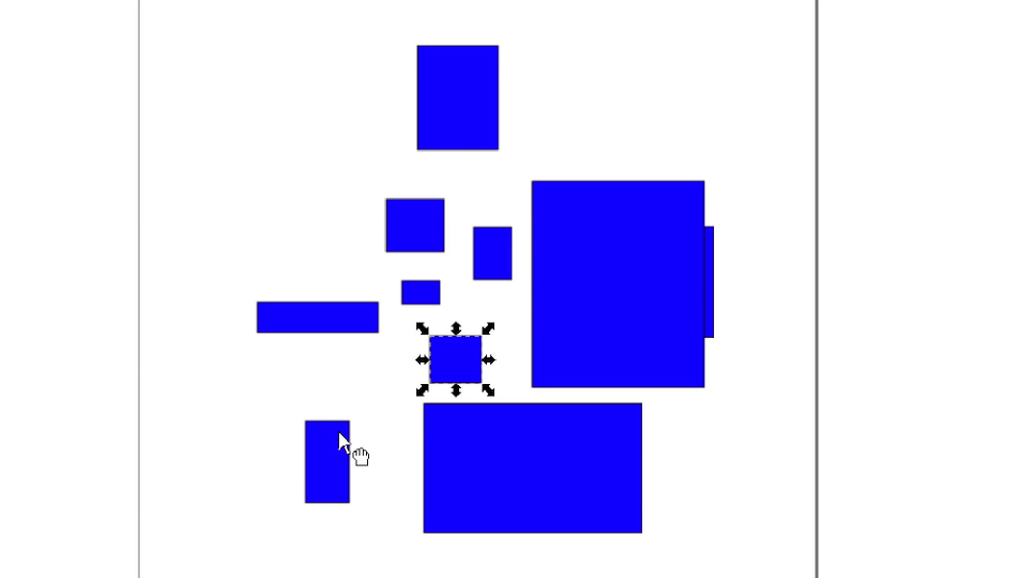
pyautogui.click(343, 442)
pyautogui.moveTo(673, 568); pyautogui.dragTo(270, 215)
pyautogui.click(738, 396)
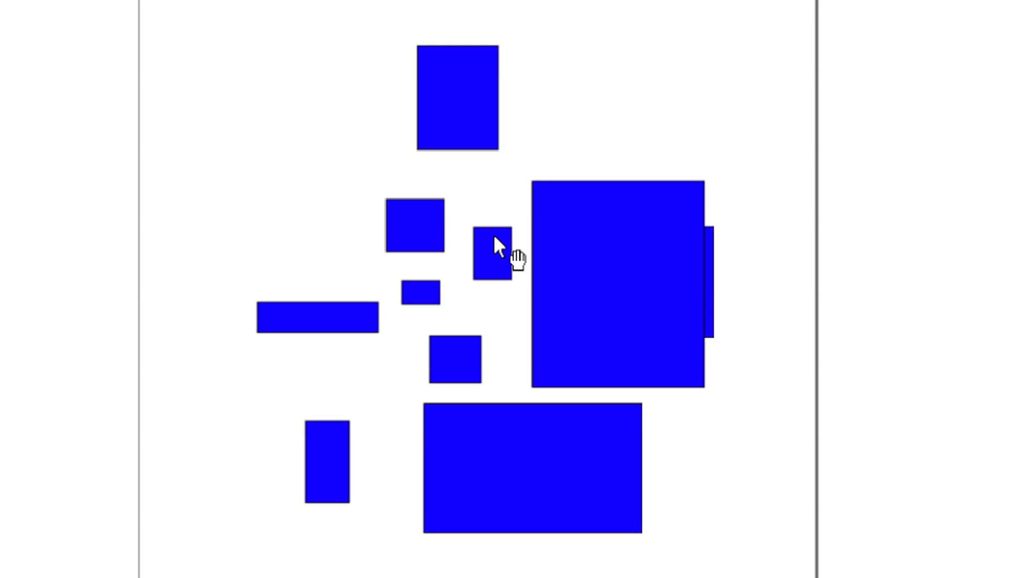
# Touch-select the small rectangles with a freehand path through them, and extend the selection to all ten rectangles.
pyautogui.moveTo(601, 111); pyautogui.dragTo(540, 142)
pyautogui.moveTo(506, 210)
pyautogui.mouseDown()
pyautogui.moveTo(472, 264)
pyautogui.moveTo(439, 269)
pyautogui.moveTo(421, 296)
pyautogui.moveTo(435, 322)
pyautogui.moveTo(325, 449)
pyautogui.mouseUp()
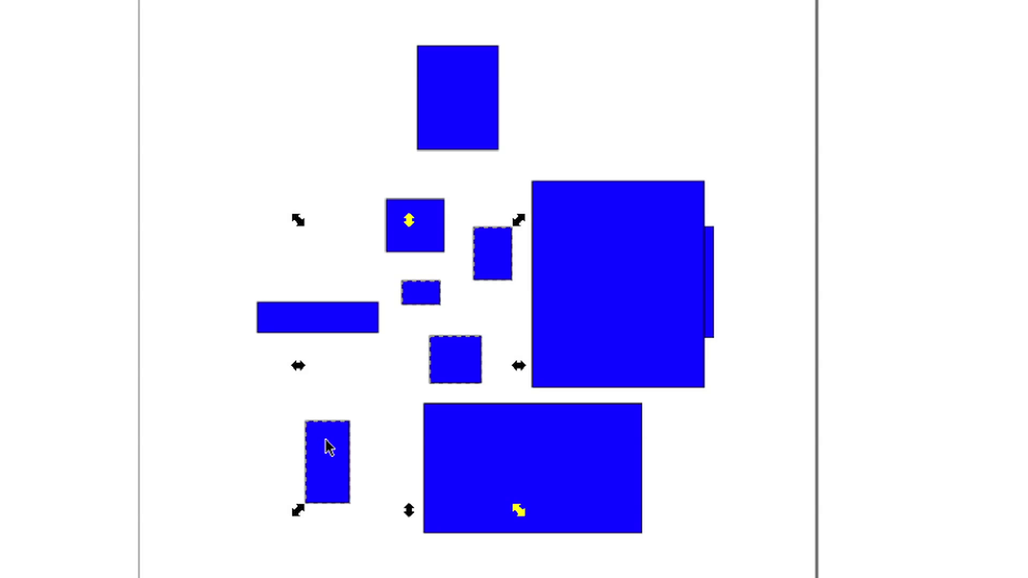
pyautogui.moveTo(483, 264); pyautogui.dragTo(704, 78)
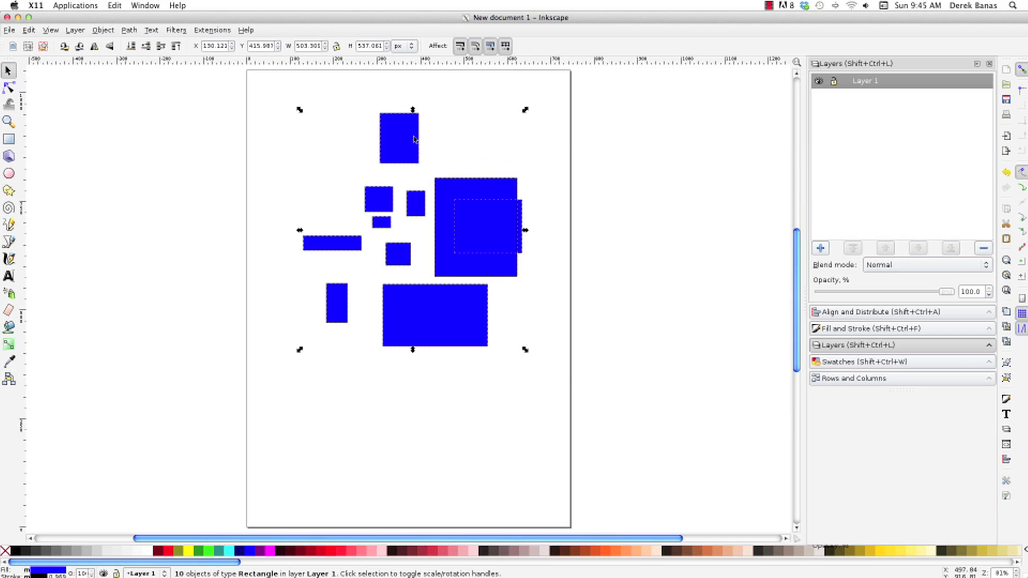
# Enlarge all ten selected rectangles together to about 972 by 981 px, and clear the selection.
pyautogui.moveTo(525, 350); pyautogui.dragTo(627, 450)
pyautogui.moveTo(567, 249); pyautogui.dragTo(579, 283)
pyautogui.click(672, 252)
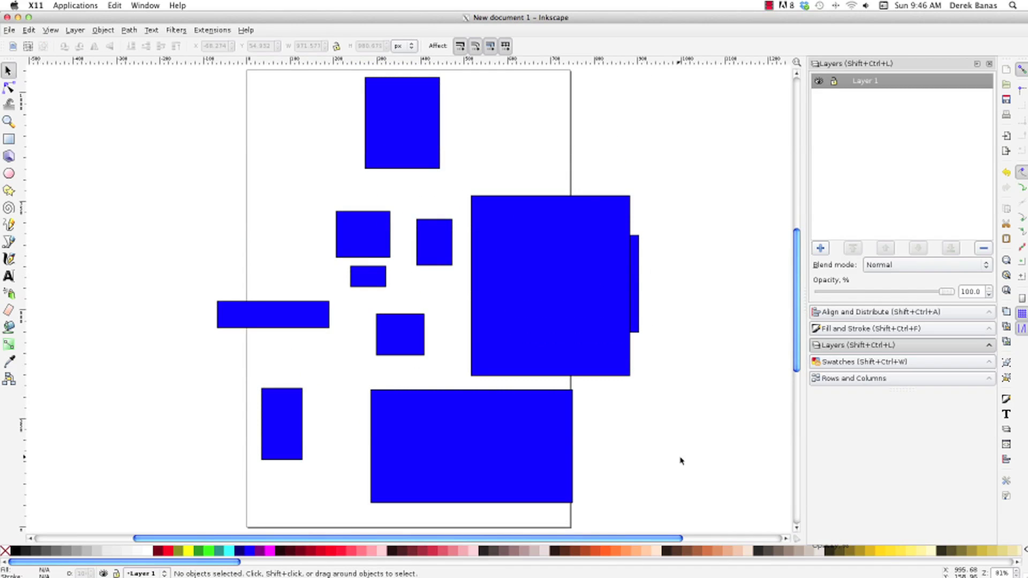
# Select all ten rectangles with a selection box and group them.
pyautogui.moveTo(684, 515); pyautogui.dragTo(186, 61)
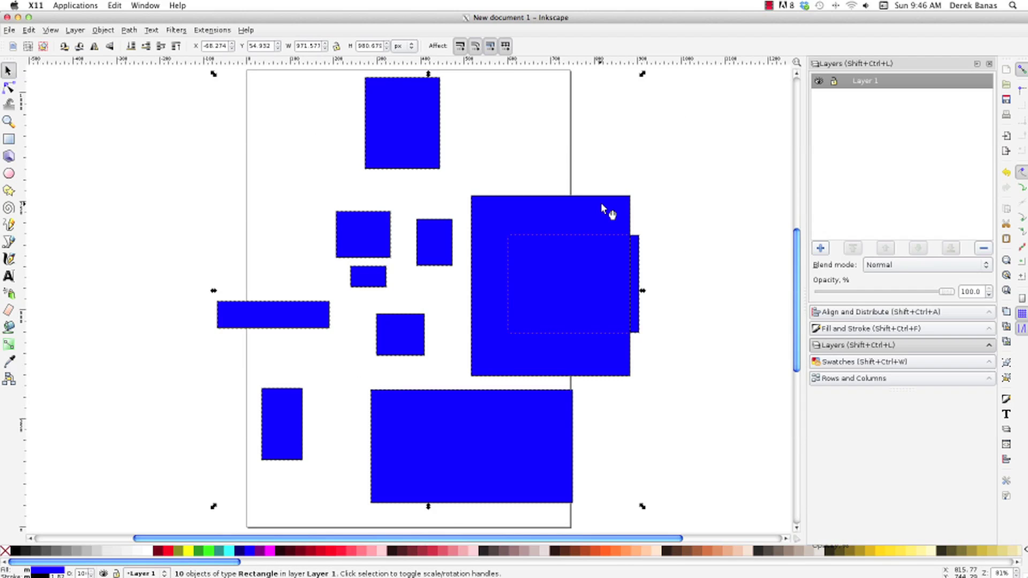
pyautogui.press('ctrl')
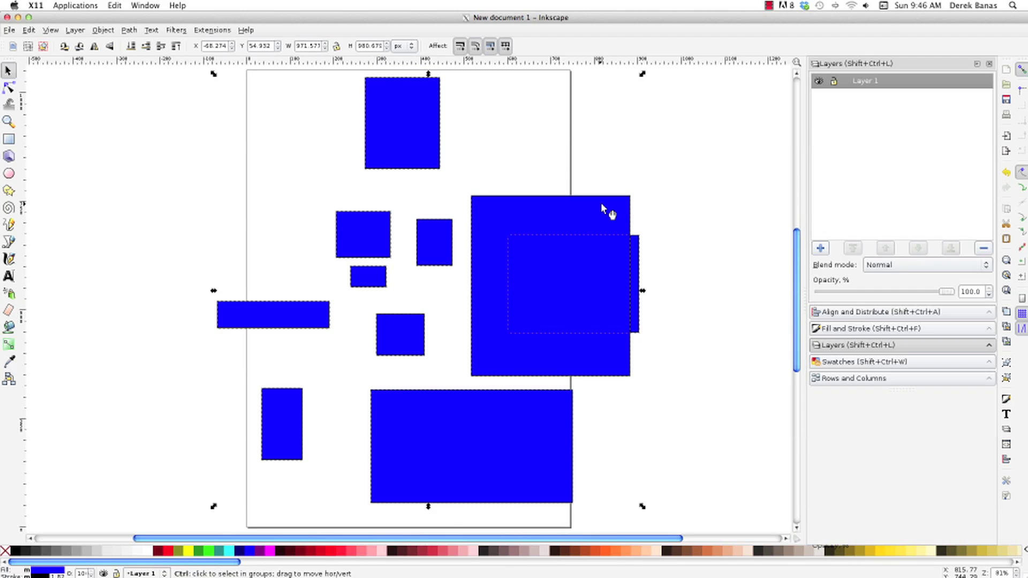
pyautogui.hotkey('ctrl', 'g')
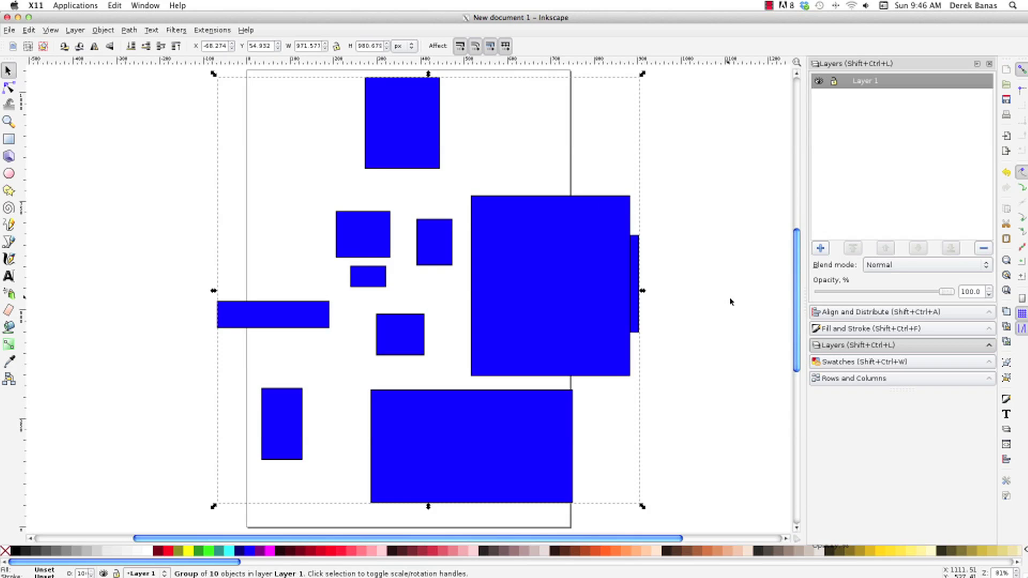
# Fill the small rectangle beside the large one magenta within the group, and move the whole group to about X -19, Y 66 px.
pyautogui.click(441, 256)
pyautogui.click(436, 247)
pyautogui.press('ctrl')
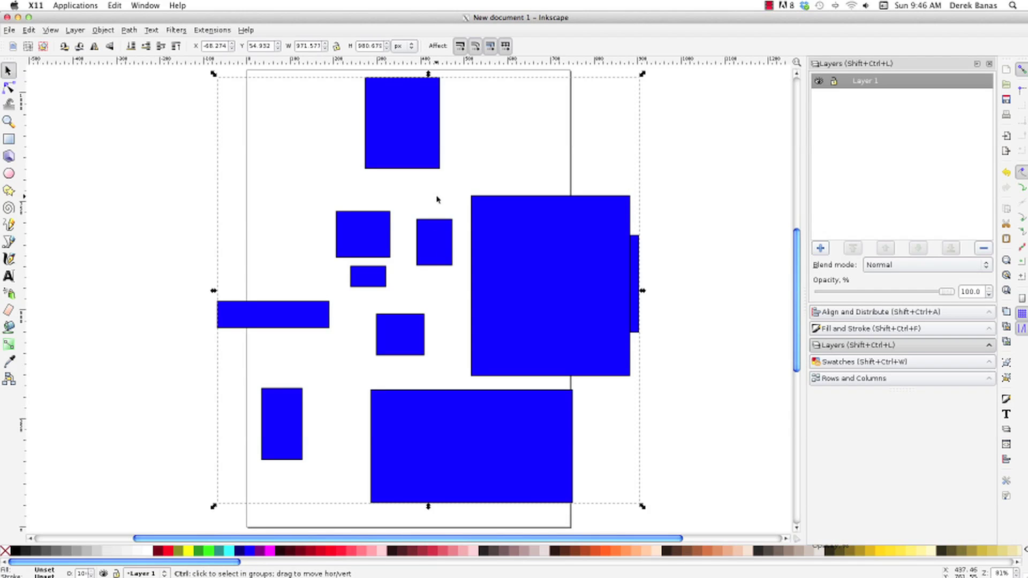
pyautogui.keyDown('ctrl'); pyautogui.click(433, 242); pyautogui.keyUp('ctrl')
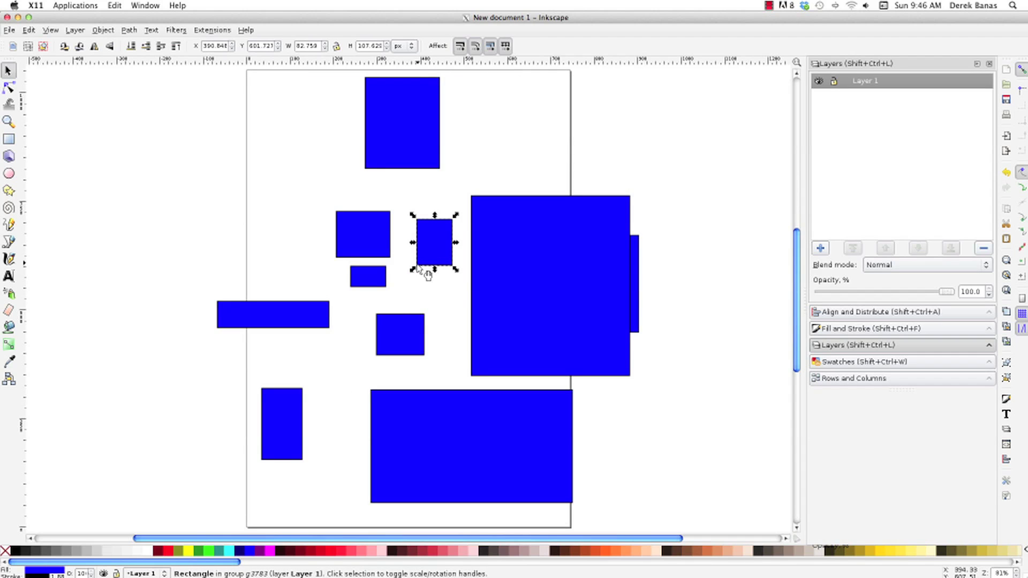
pyautogui.click(269, 550)
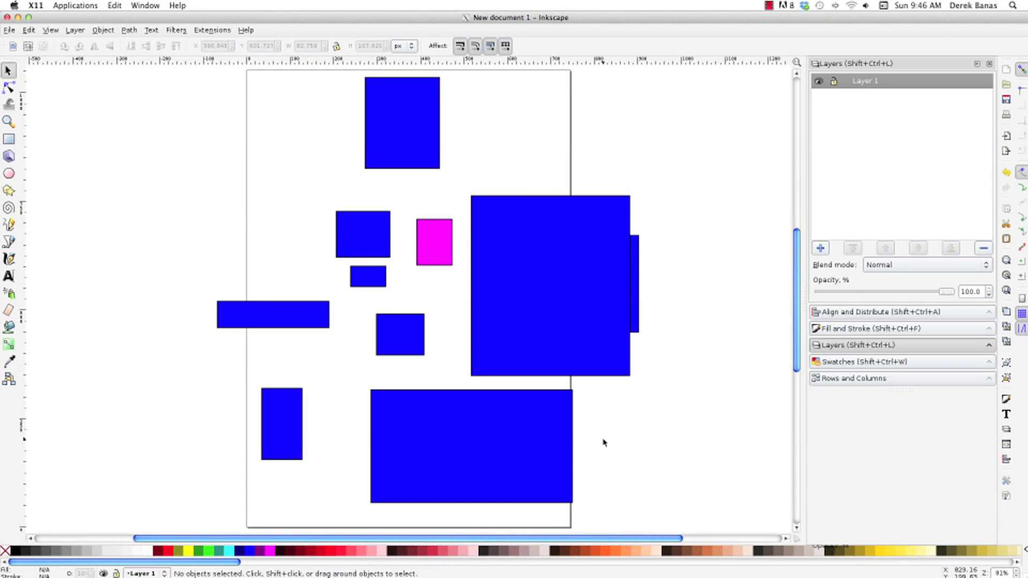
pyautogui.moveTo(564, 261)
pyautogui.mouseDown()
pyautogui.moveTo(436, 263)
pyautogui.moveTo(580, 258)
pyautogui.mouseUp()
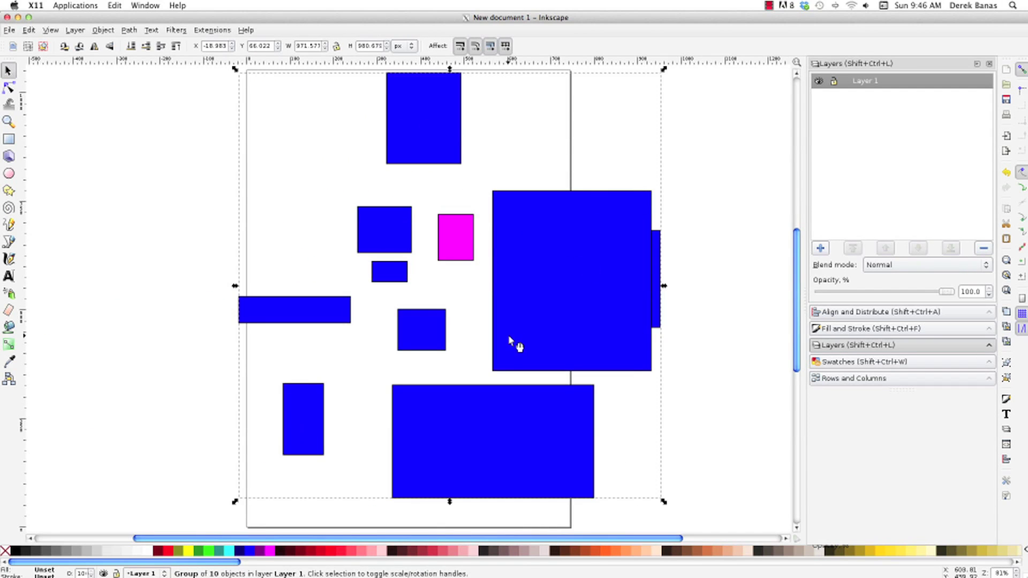
pyautogui.click(718, 286)
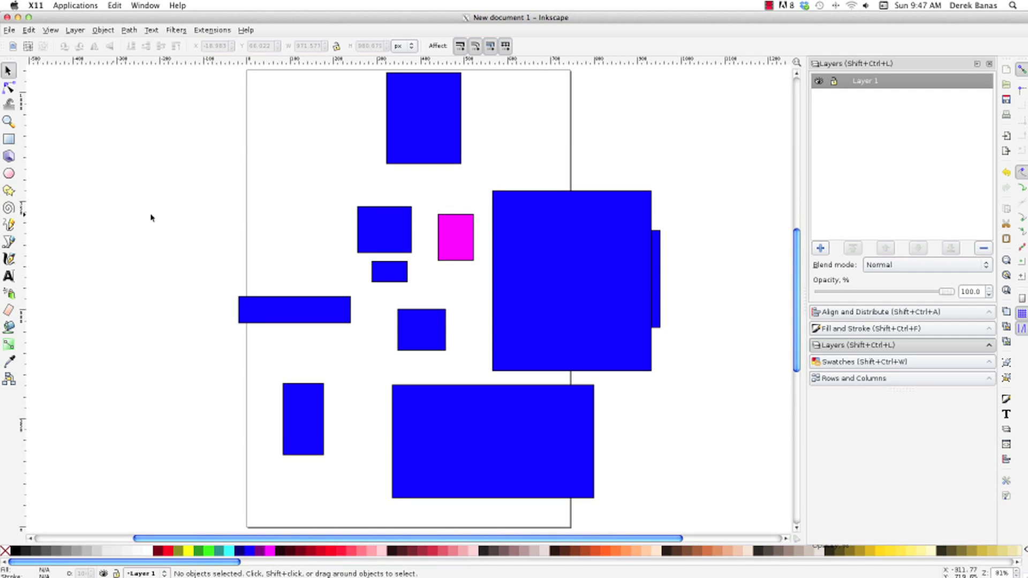
# Draw three small nested rectangles on the large blue rectangle, select all objects with a selection box, and clear the selection.
pyautogui.press('r')
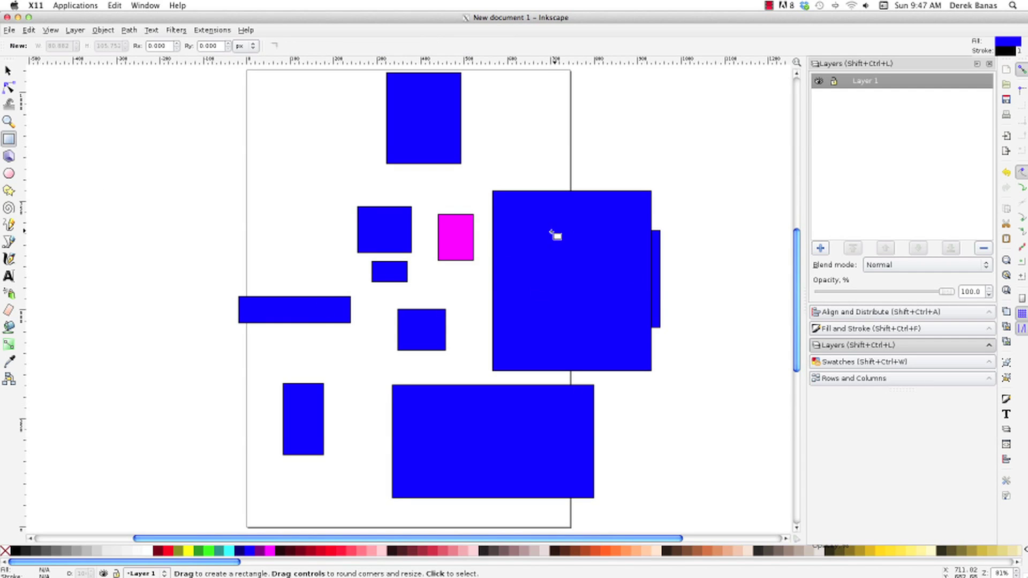
pyautogui.moveTo(562, 248)
pyautogui.mouseDown()
pyautogui.moveTo(604, 307)
pyautogui.moveTo(580, 279)
pyautogui.mouseUp()
pyautogui.press('s')
pyautogui.moveTo(727, 505)
pyautogui.mouseDown()
pyautogui.moveTo(146, 119)
pyautogui.moveTo(147, 68)
pyautogui.mouseUp()
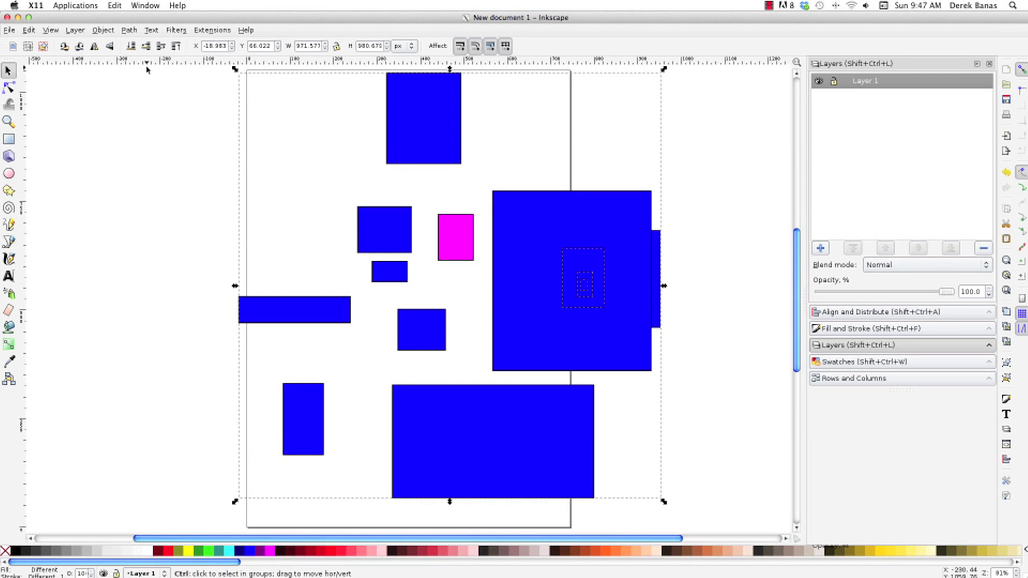
pyautogui.press('Escape')
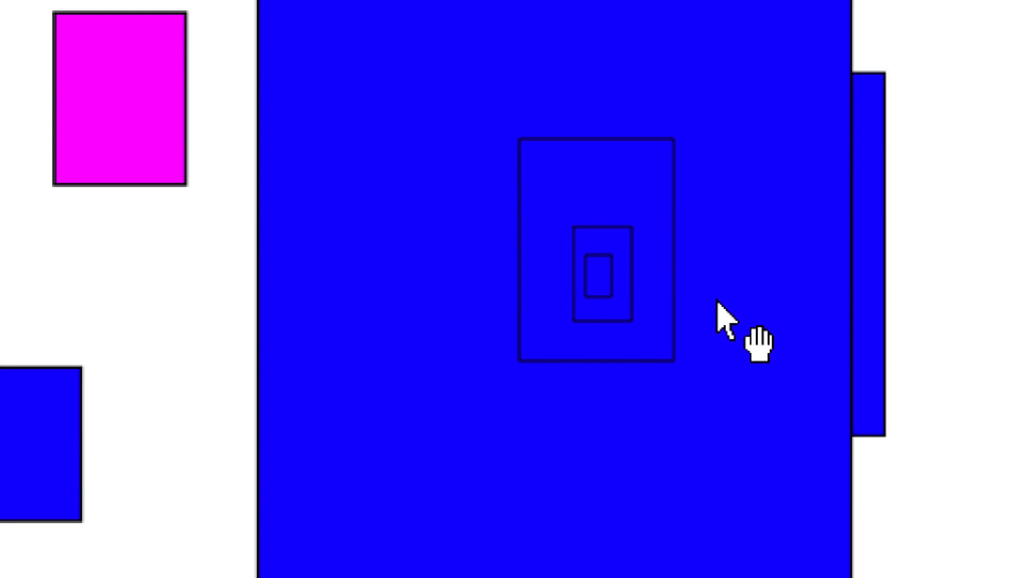
# Delete the nested rectangles on the large blue rectangle one at a time, and undo the last deletion.
pyautogui.click(653, 204)
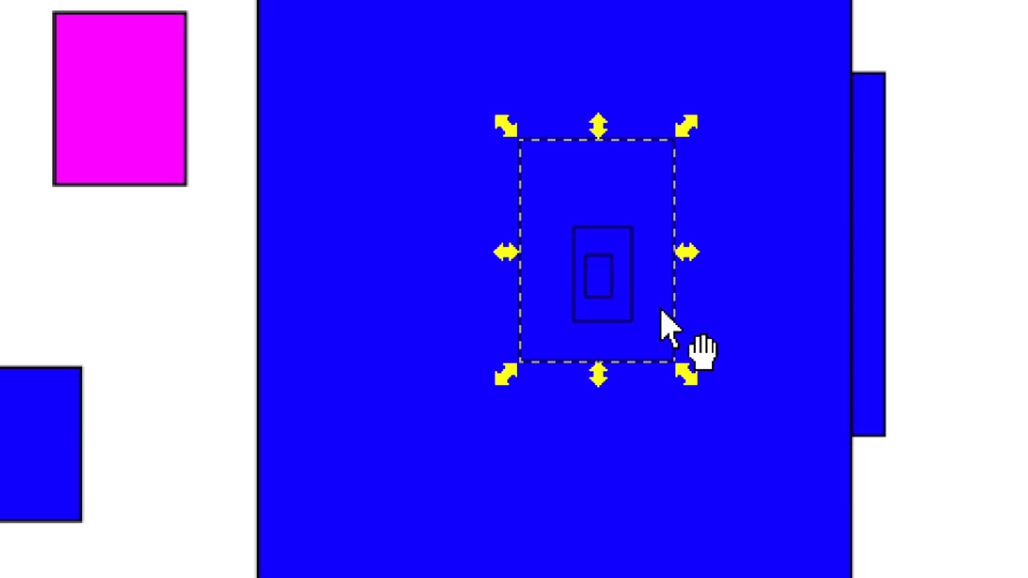
pyautogui.click(630, 258)
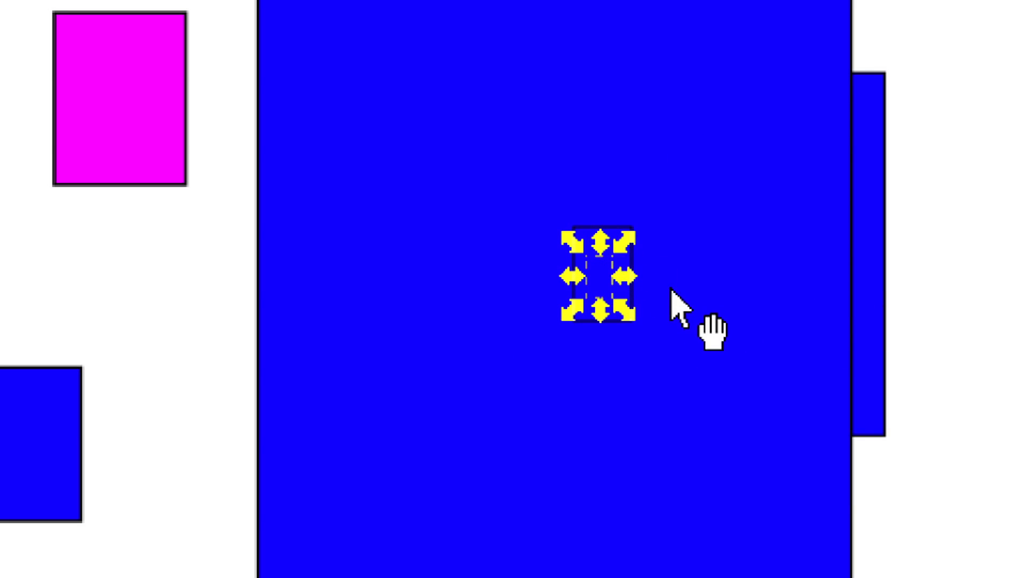
pyautogui.press('Delete')
pyautogui.click(610, 268)
pyautogui.press('Delete')
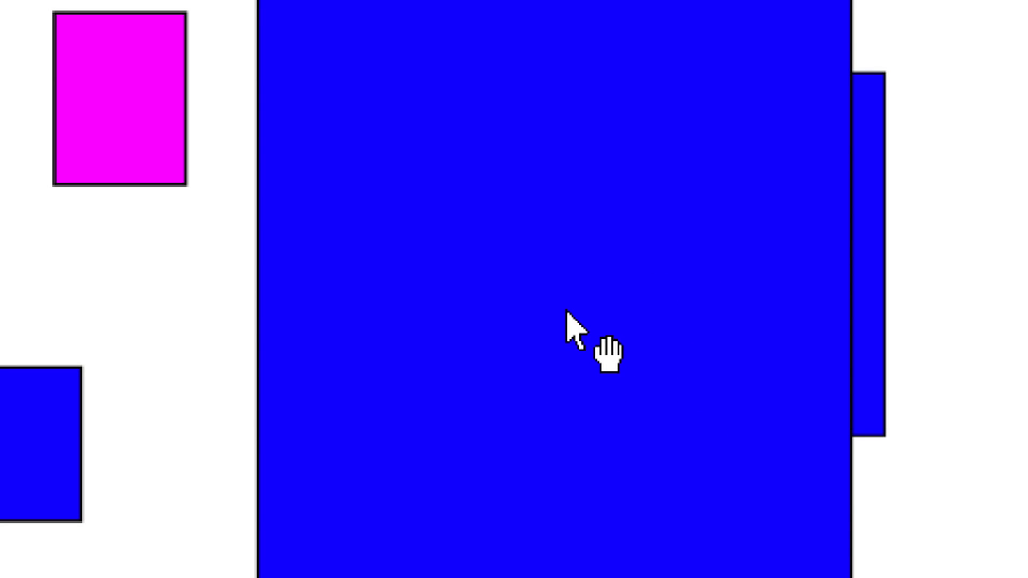
pyautogui.click(558, 278)
pyautogui.hotkey('ctrl', 'z')
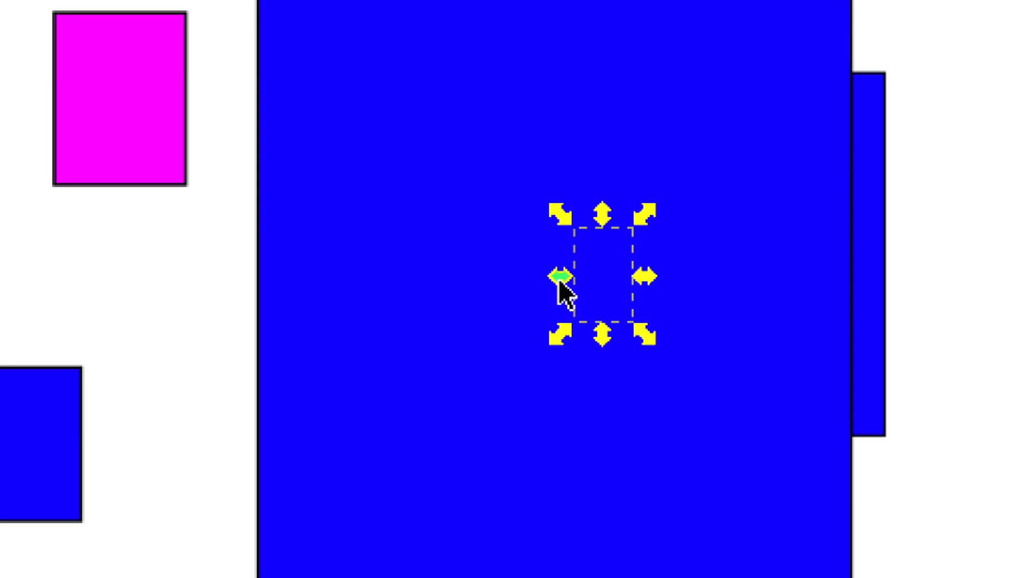
# Cycle the selection repeatedly from one object to the next.
pyautogui.press('Tab')
pyautogui.press('Tab')
pyautogui.press('Tab')
pyautogui.press('Tab')
pyautogui.press('Tab')
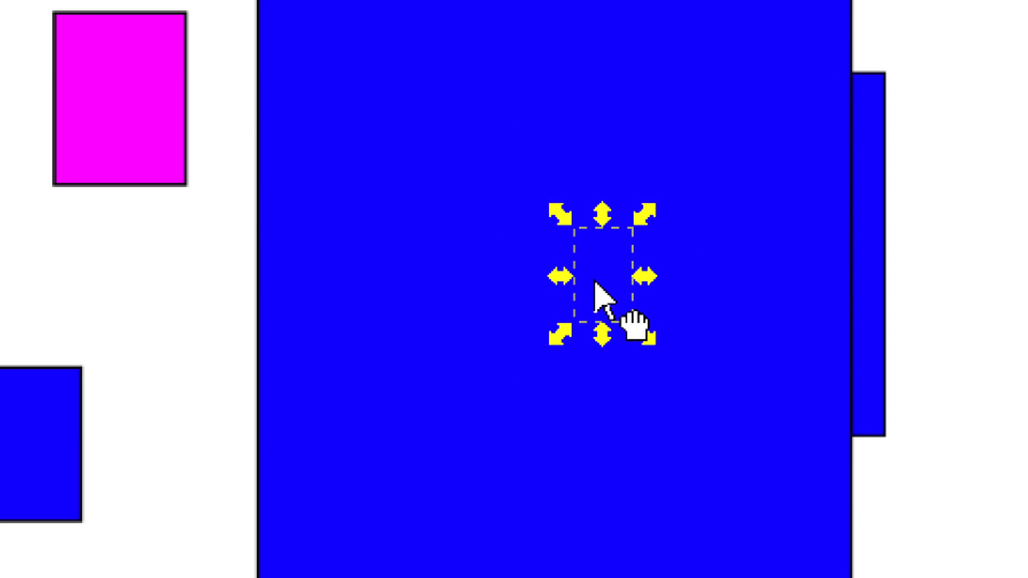
pyautogui.press('Tab')
pyautogui.press('Tab')
pyautogui.press('Tab')
pyautogui.press('Tab')
pyautogui.press('Tab')
pyautogui.press('Tab')
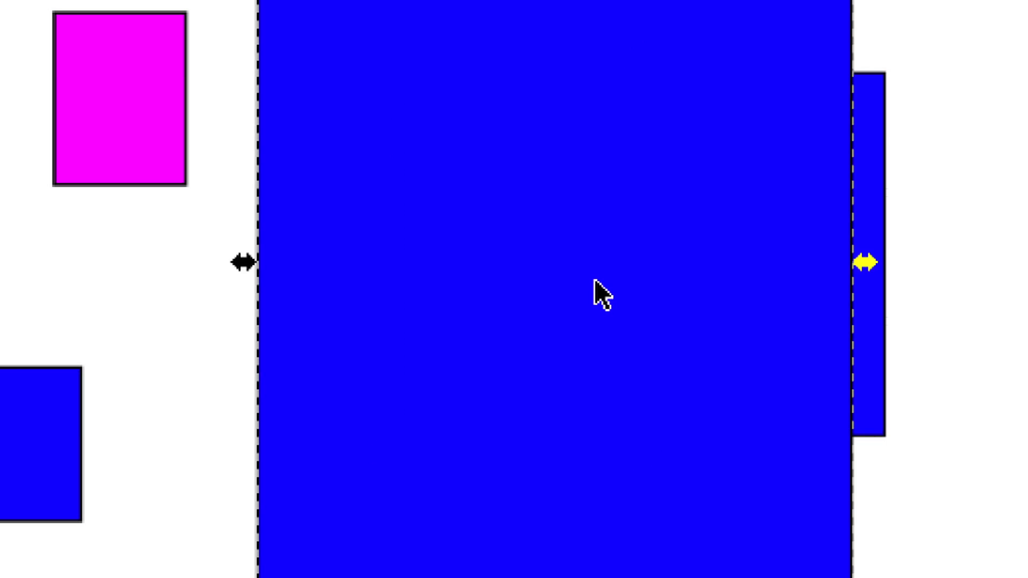
pyautogui.press('Tab')
pyautogui.press('Tab')
pyautogui.press('Tab')
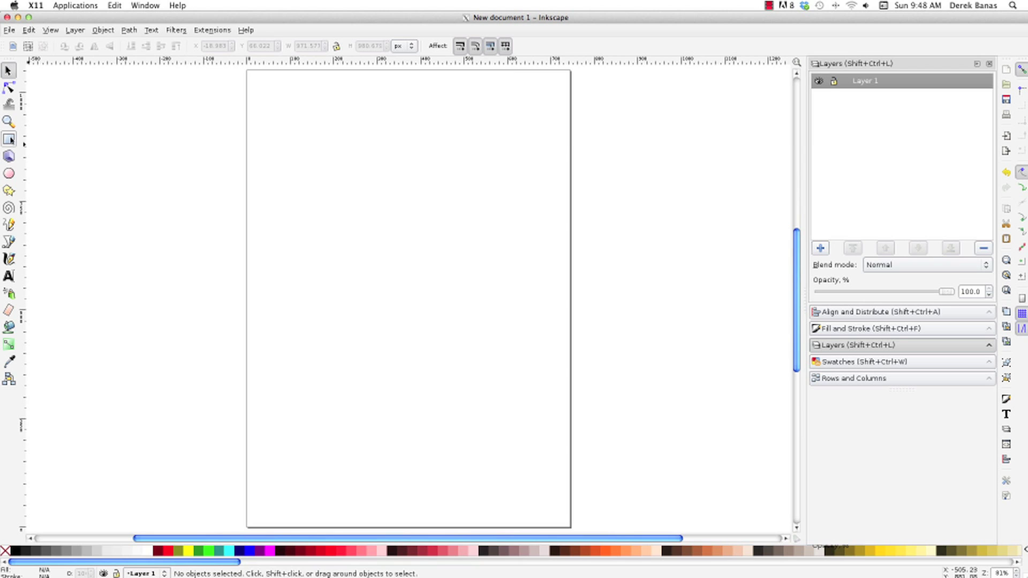
pyautogui.click(9, 139)
pyautogui.moveTo(356, 193); pyautogui.dragTo(526, 334)
pyautogui.press('Delete')
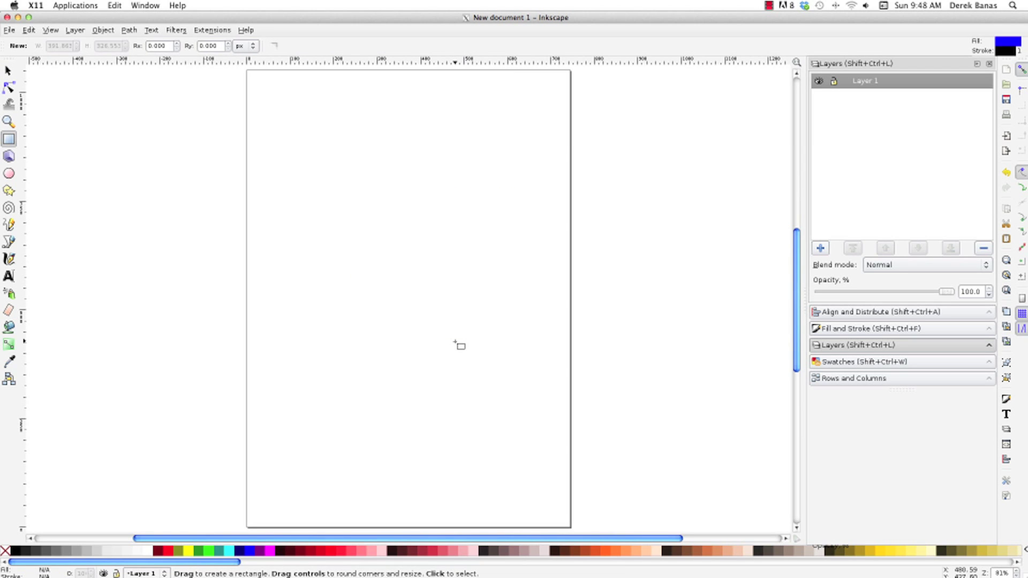
# Draw a red ellipse about 750 by 473 px across the middle of the page and switch to selecting objects.
pyautogui.press('e')
pyautogui.moveTo(313, 205); pyautogui.dragTo(639, 411)
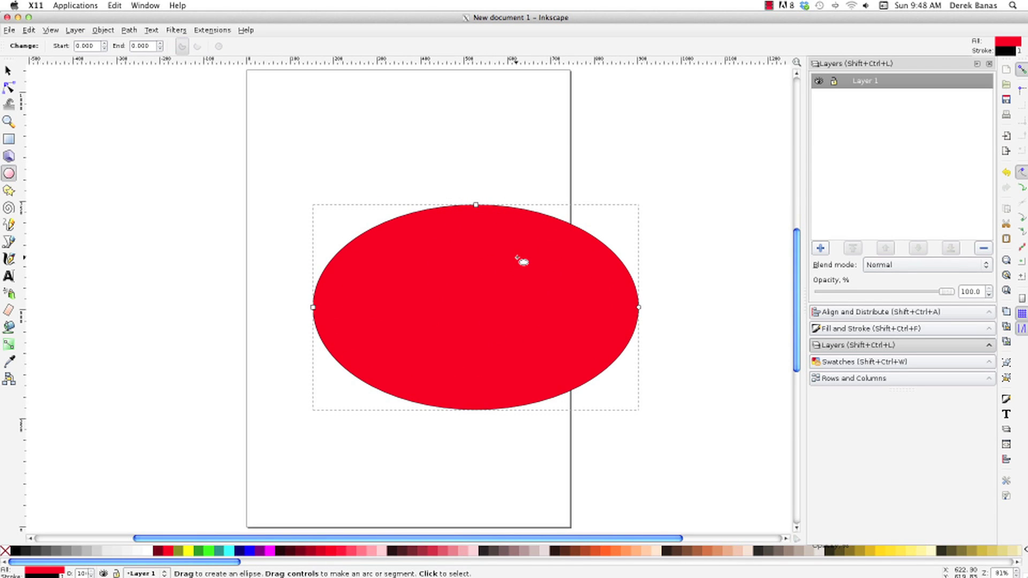
pyautogui.press('s')
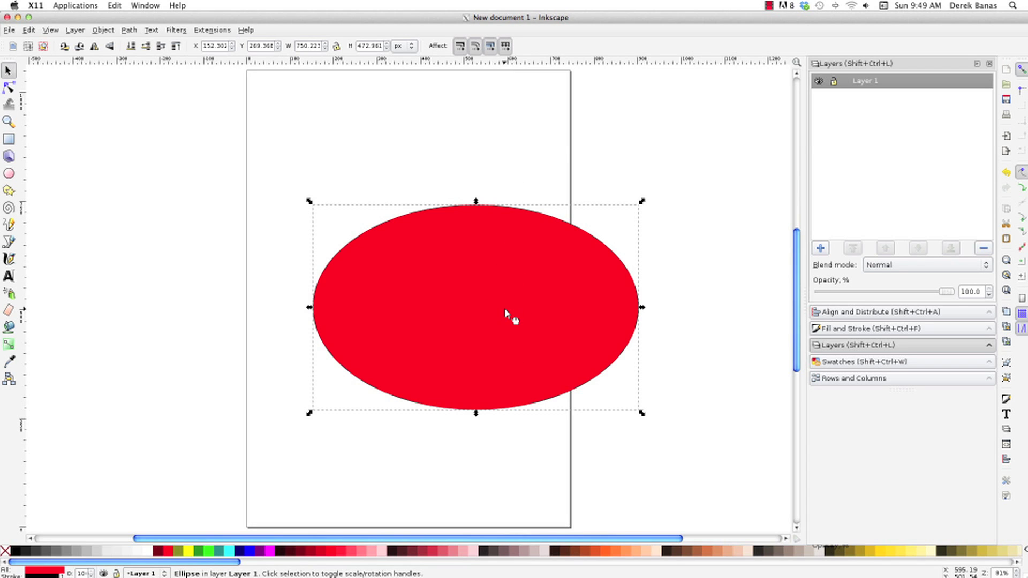
# Move the red ellipse onto the upper half of the page and narrow it to about 654 px wide.
pyautogui.moveTo(505, 309); pyautogui.dragTo(589, 232)
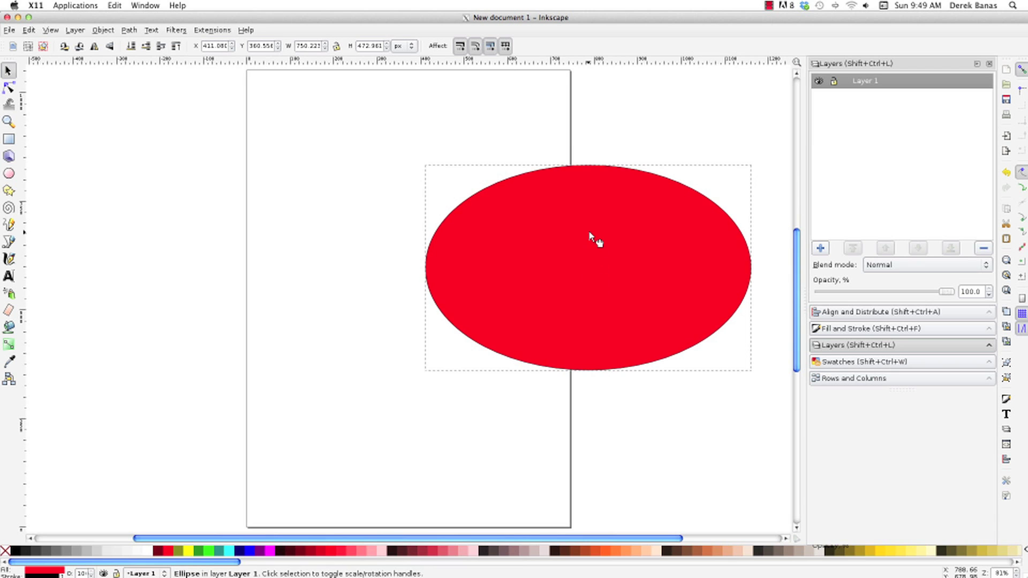
pyautogui.click(375, 291)
pyautogui.moveTo(546, 275); pyautogui.dragTo(383, 279)
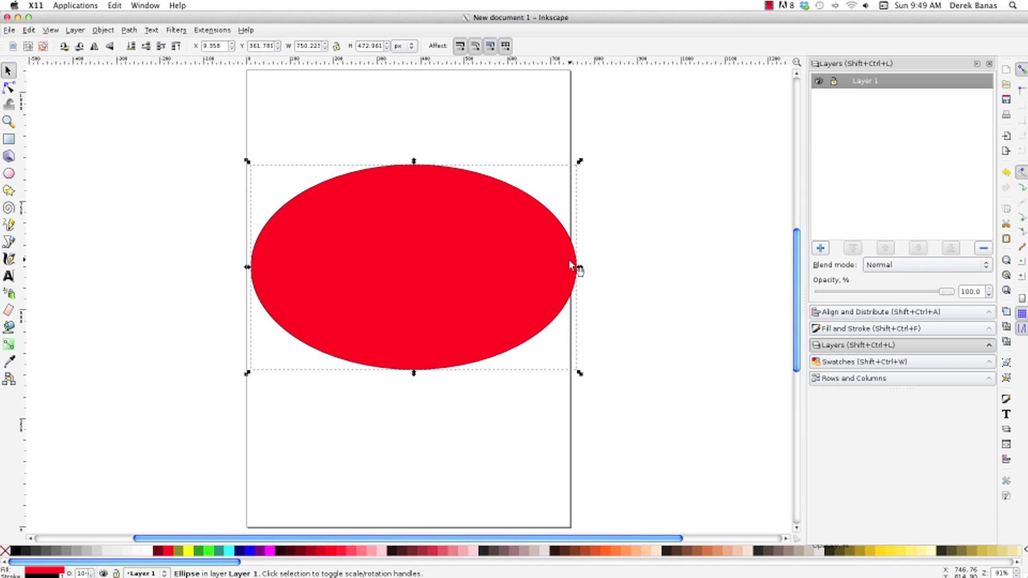
pyautogui.moveTo(567, 262); pyautogui.dragTo(535, 268)
pyautogui.moveTo(391, 269)
pyautogui.mouseDown()
pyautogui.moveTo(413, 267)
pyautogui.moveTo(403, 272)
pyautogui.mouseUp()
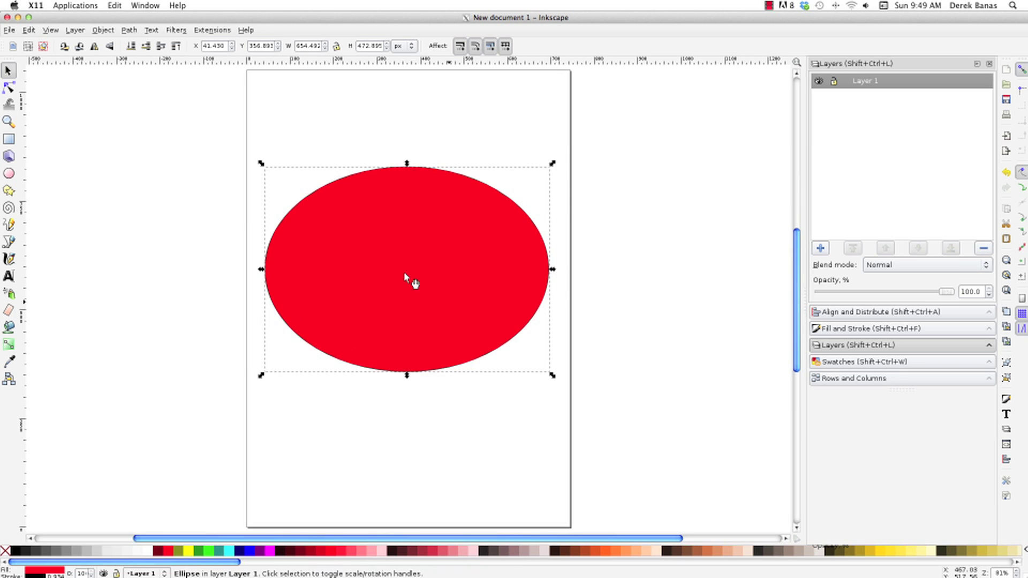
# Clear the selection, and show and hide the page grid.
pyautogui.click(589, 256)
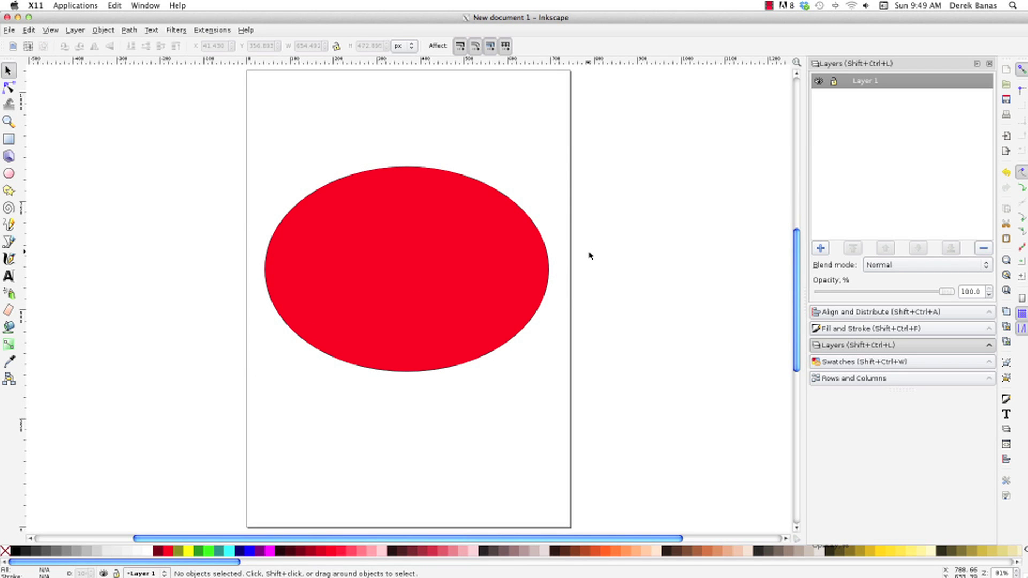
pyautogui.hotkey('shift', '3')
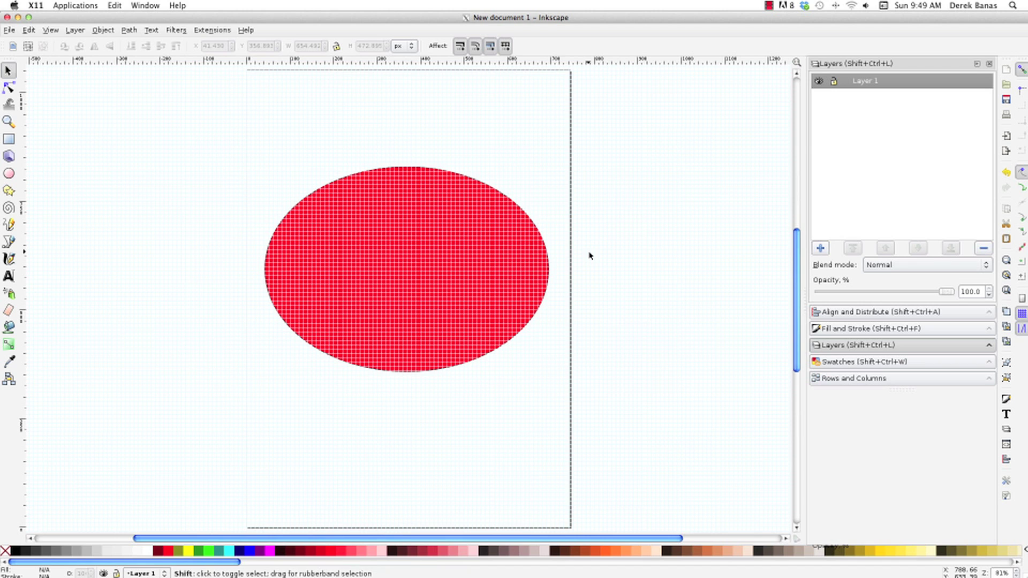
pyautogui.hotkey('shift', '3')
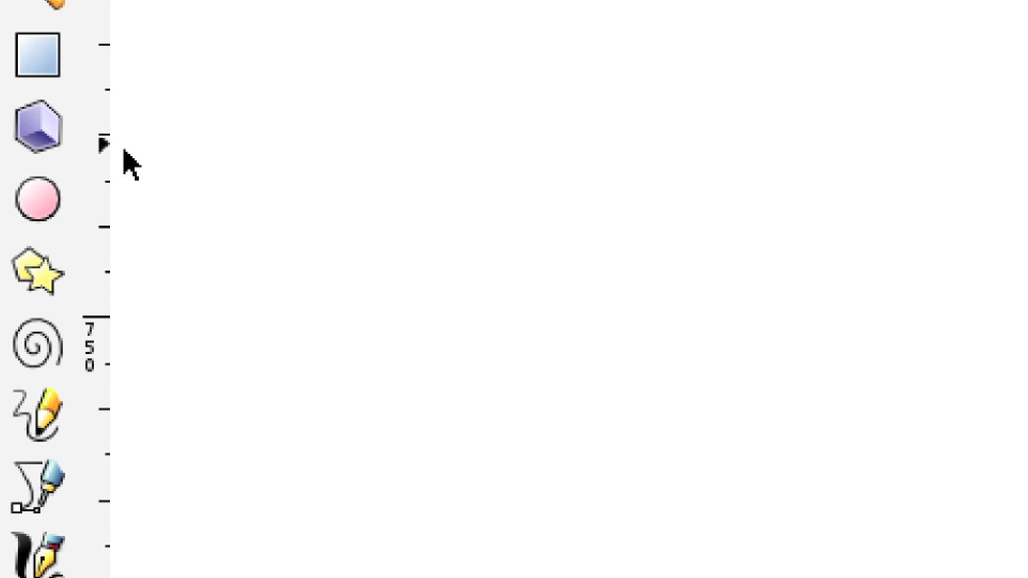
# Create a vertical, a horizontal and a 45-degree guide crossing in the empty area beside the page's upper corner.
pyautogui.moveTo(100, 154); pyautogui.dragTo(365, 177)
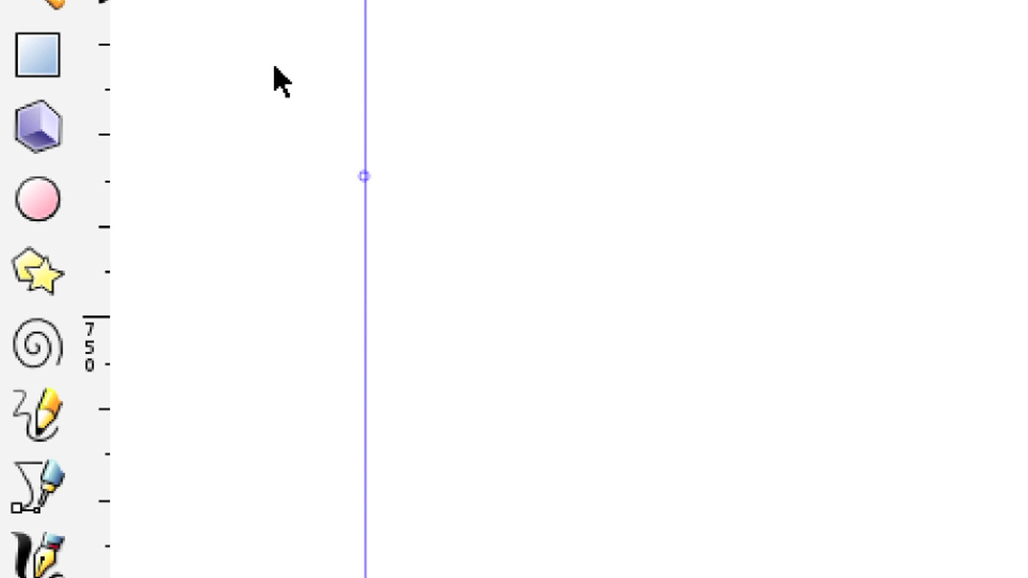
pyautogui.moveTo(427, 114); pyautogui.dragTo(475, 287)
pyautogui.click(57, 134)
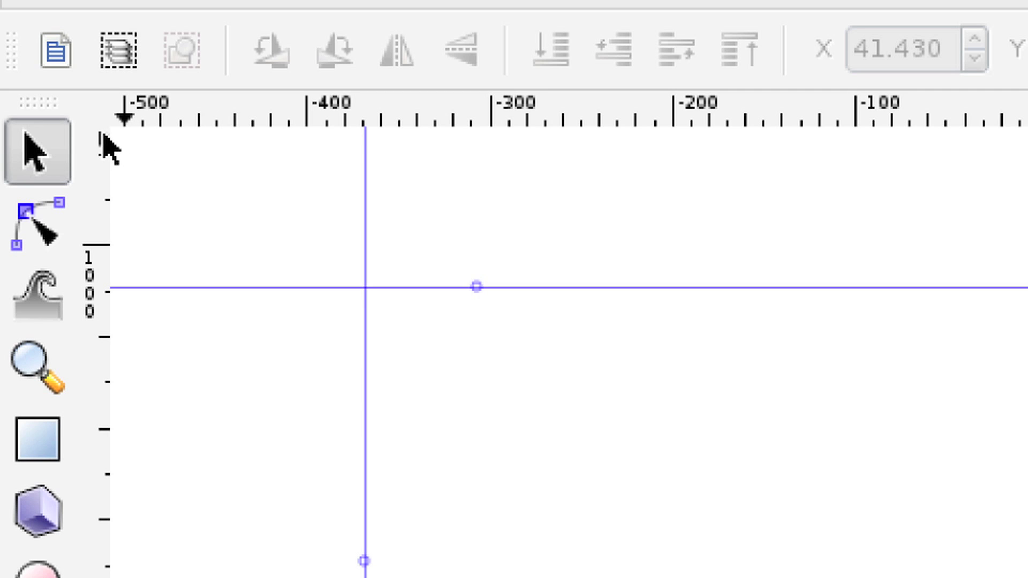
pyautogui.moveTo(108, 150); pyautogui.dragTo(510, 341)
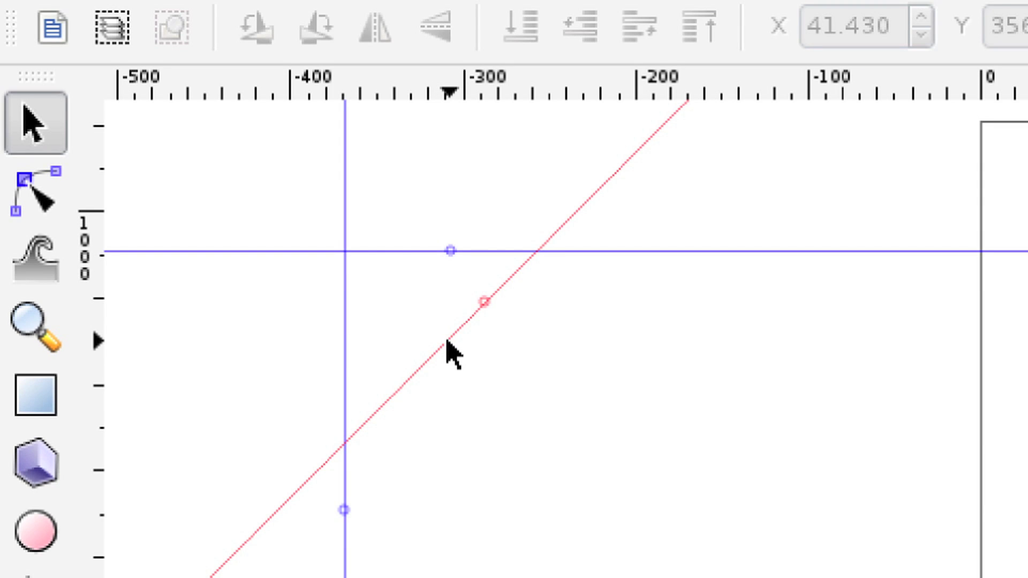
# Examine the diagonal guide's position and angle settings, and close them.
pyautogui.doubleClick(447, 341)
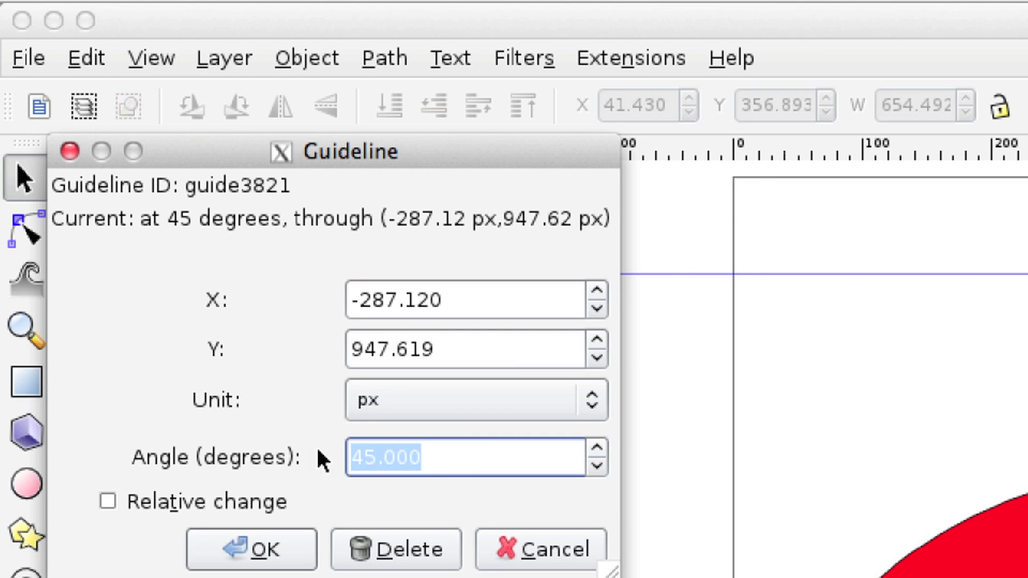
pyautogui.click(465, 455)
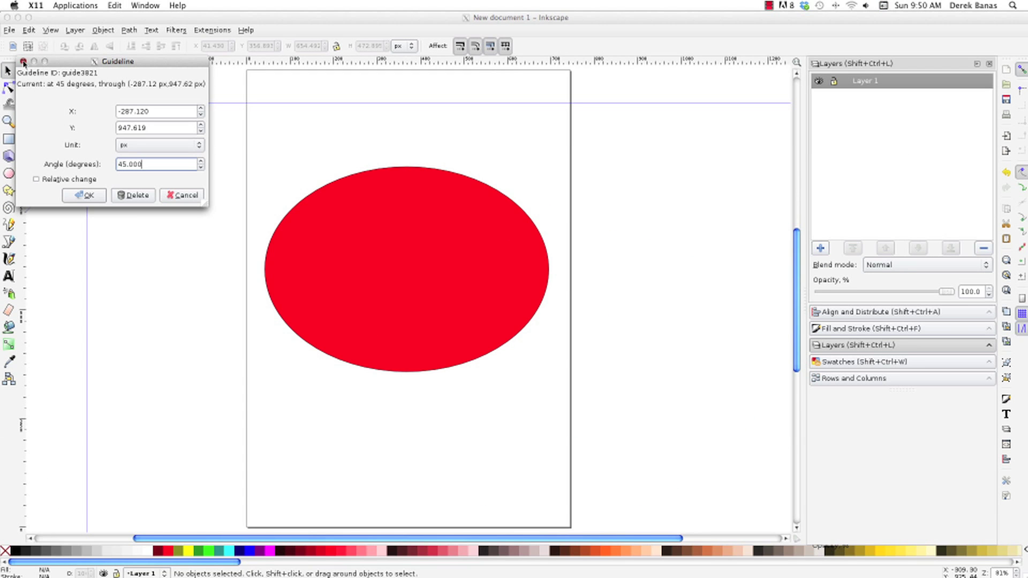
pyautogui.click(23, 62)
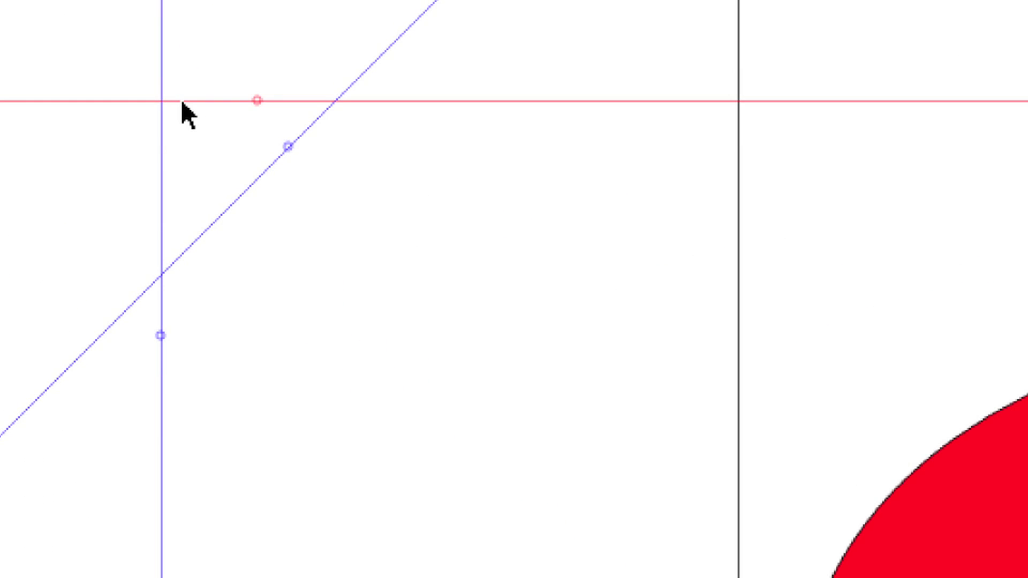
# Remove the horizontal, diagonal and vertical guides from the canvas.
pyautogui.moveTo(182, 100); pyautogui.dragTo(191, 28)
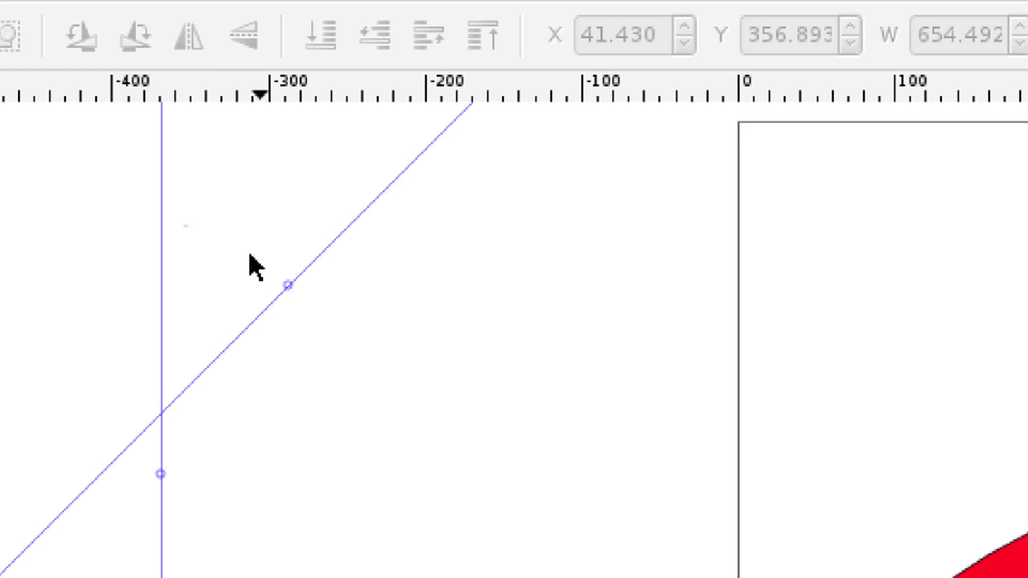
pyautogui.moveTo(268, 305); pyautogui.dragTo(1, 148)
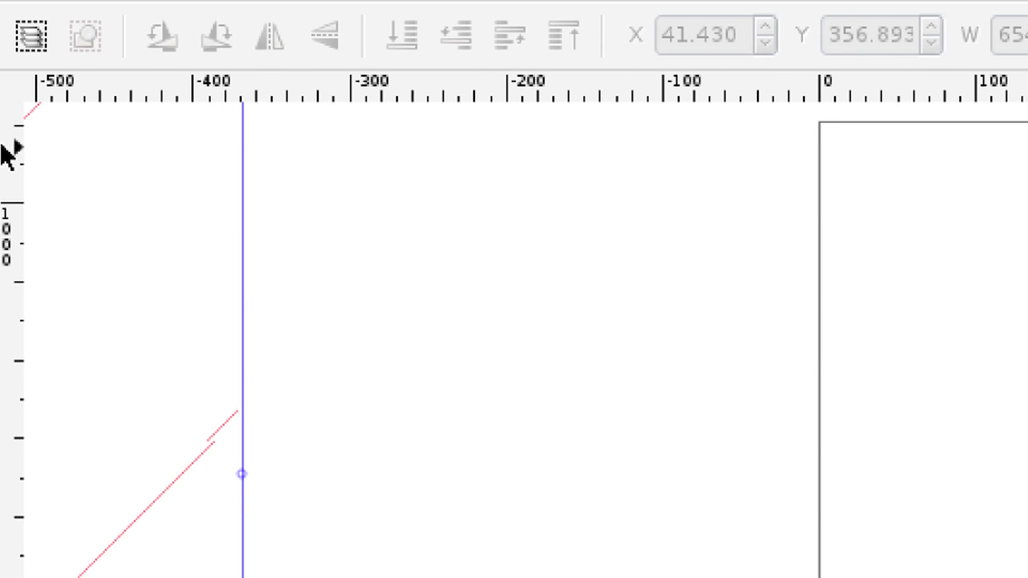
pyautogui.moveTo(244, 351); pyautogui.dragTo(18, 349)
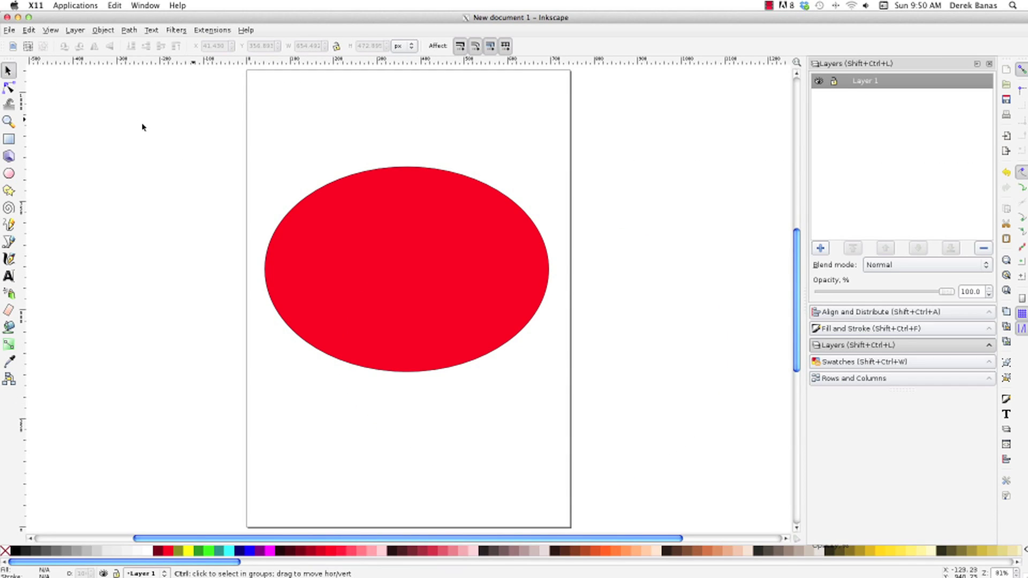
# Place a vertical guide beside the page and a horizontal guide across the ellipse's upper part, and hide all guides.
pyautogui.moveTo(23, 155); pyautogui.dragTo(207, 171)
pyautogui.moveTo(187, 61); pyautogui.dragTo(188, 177)
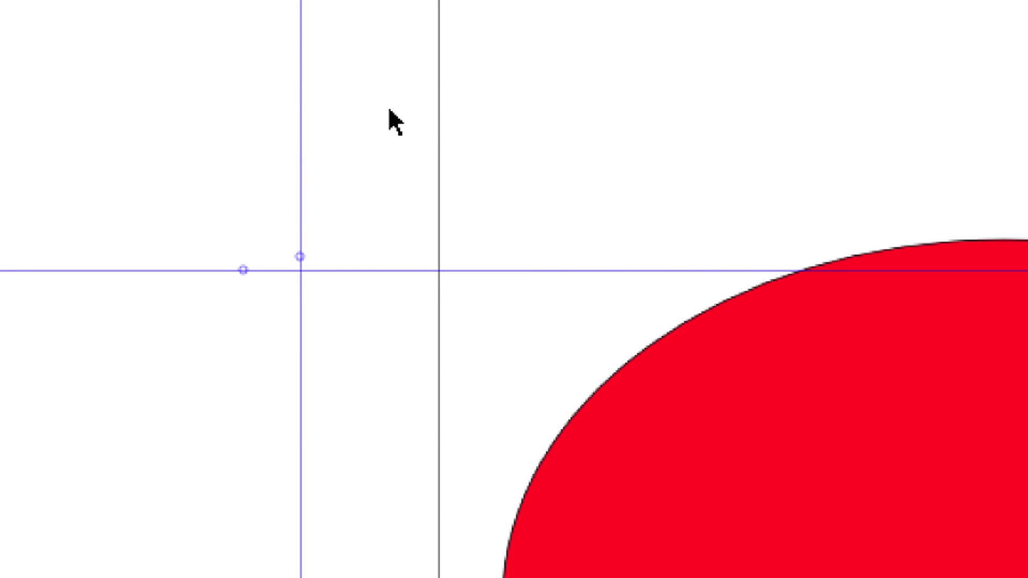
pyautogui.hotkey('shift', '\\')
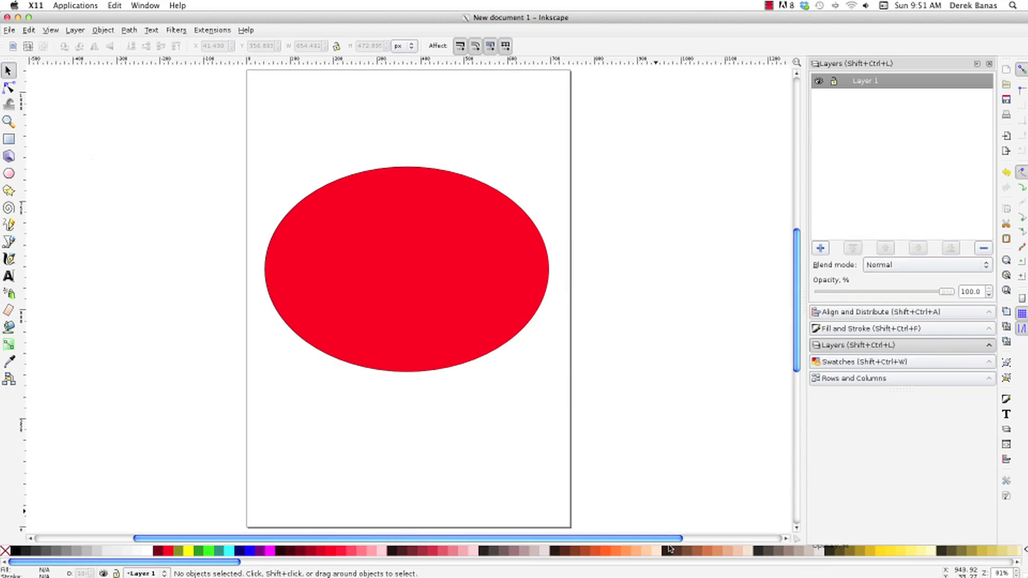
# Delete the red ellipse and draw a blue rectangle about 799 px wide and 578 px high in the middle of the canvas.
pyautogui.click(396, 279)
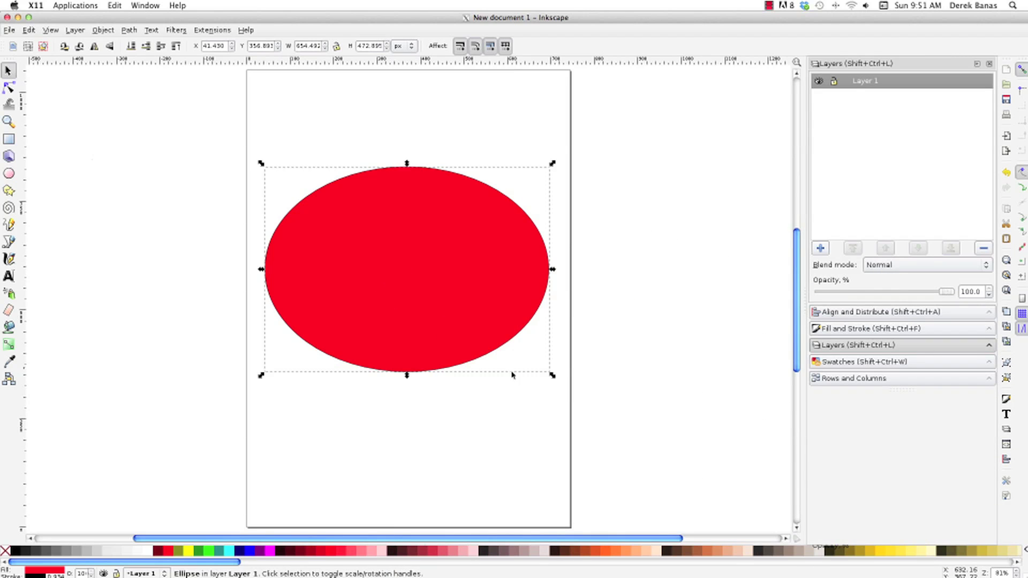
pyautogui.press('Delete')
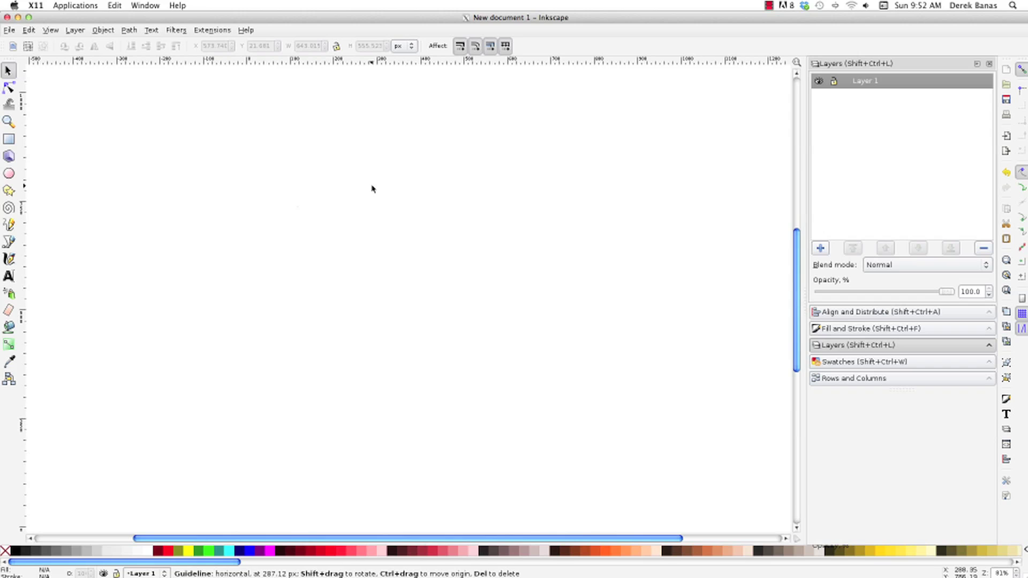
pyautogui.press('r')
pyautogui.moveTo(278, 144); pyautogui.dragTo(626, 395)
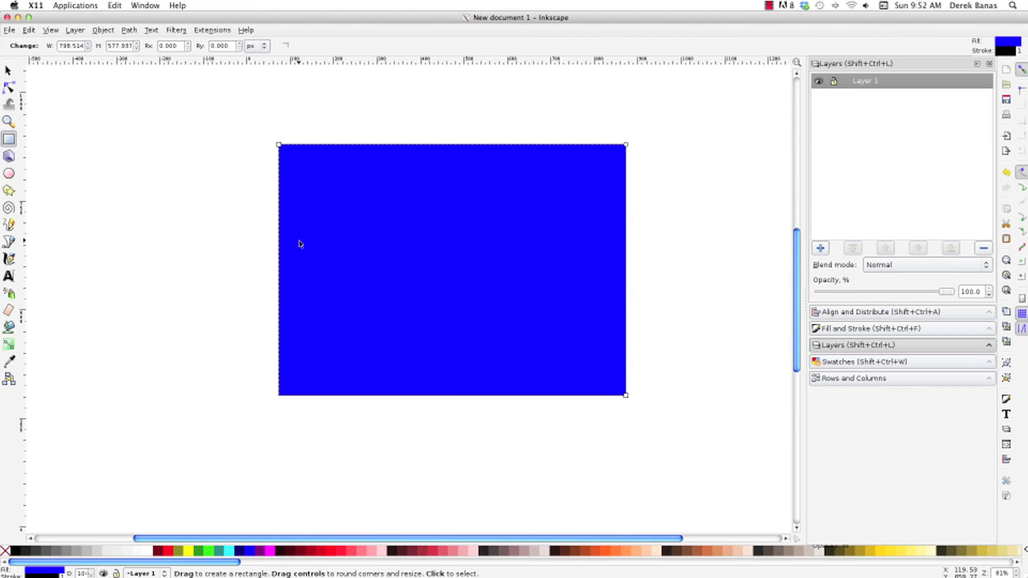
# Convert the blue rectangle's edges to guides, reselect the rectangle, and undo the guide creation.
pyautogui.press('s')
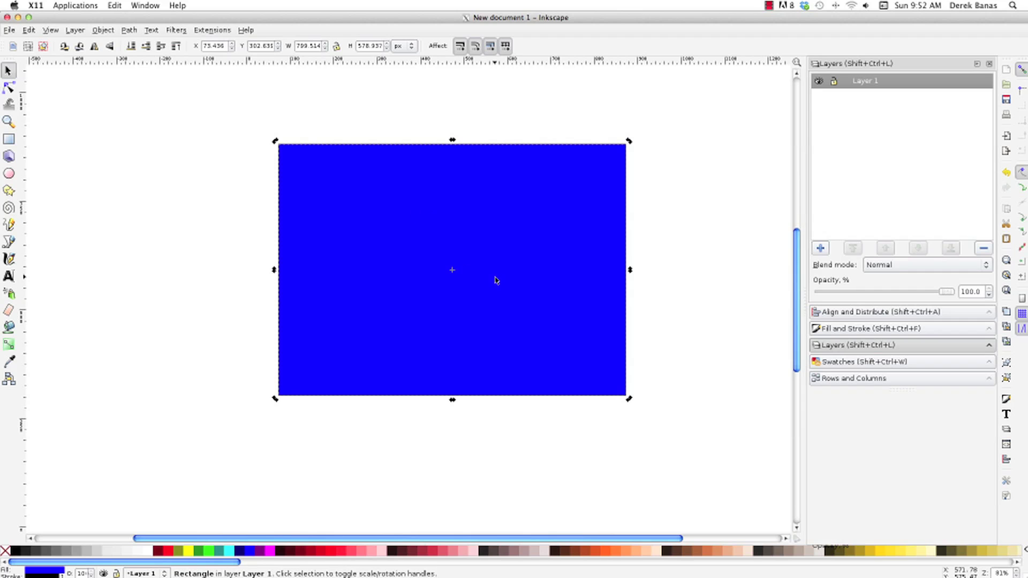
pyautogui.press('shift')
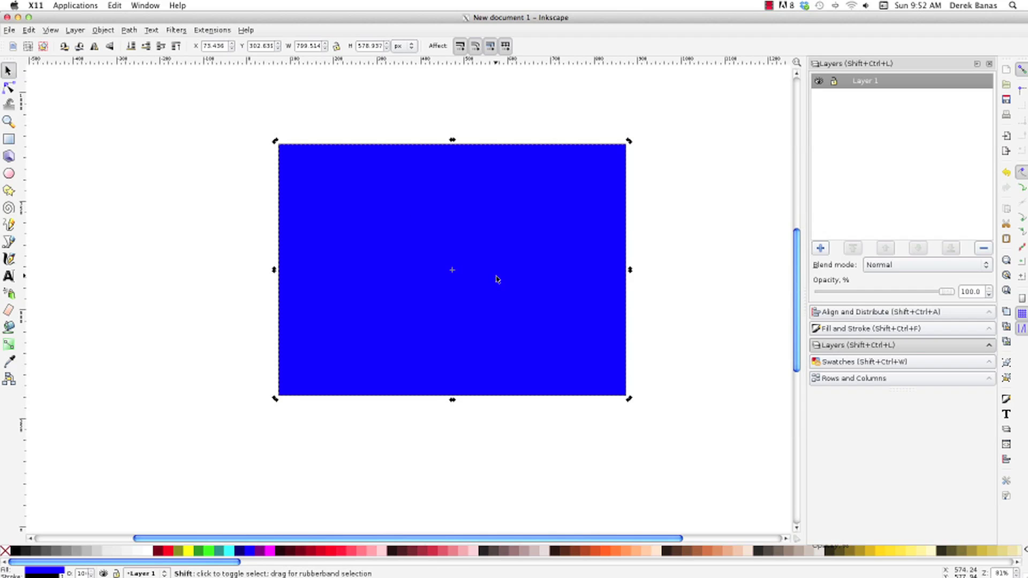
pyautogui.hotkey('shift', 'g')
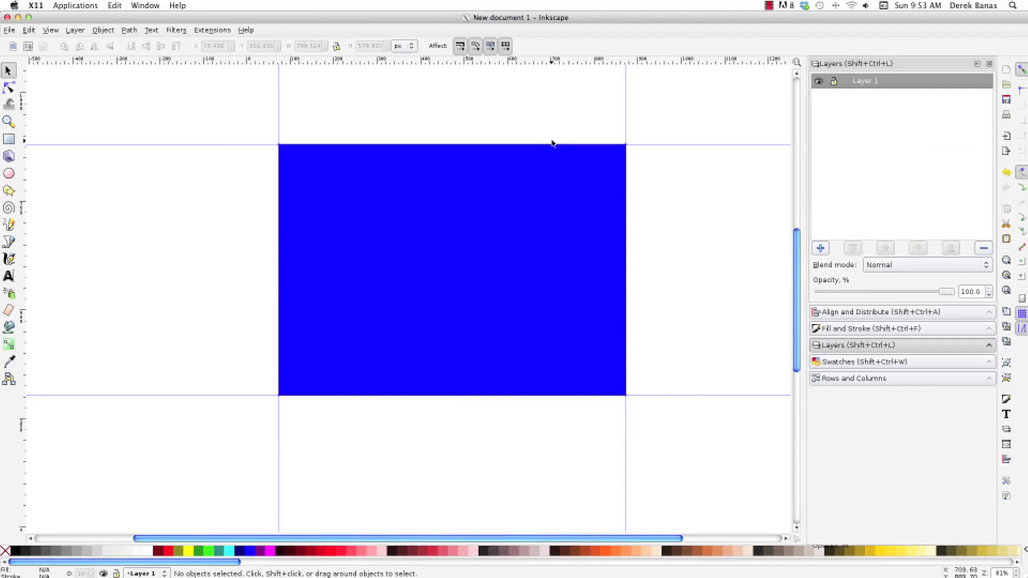
pyautogui.click(420, 231)
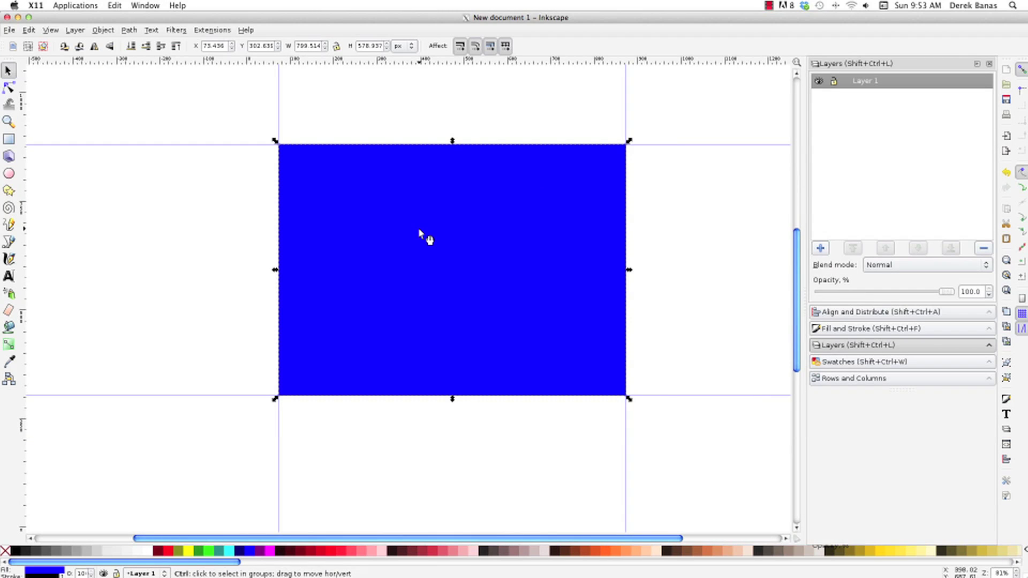
pyautogui.hotkey('ctrl', 'z')
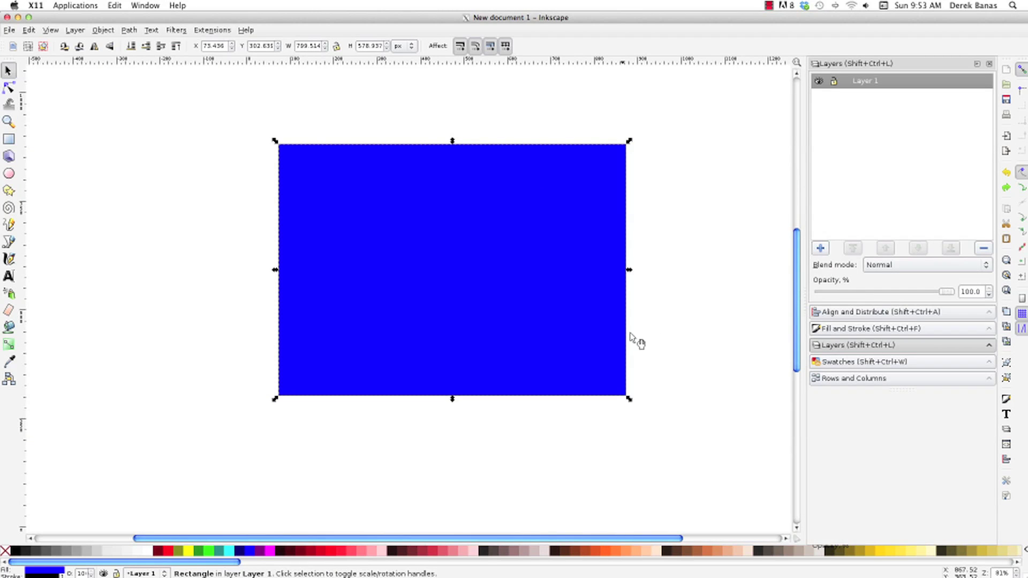
# Shrink the blue rectangle to about 196 by 239 px, and draw three more separate rectangles of different sizes beside and below it.
pyautogui.moveTo(628, 396); pyautogui.dragTo(367, 251)
pyautogui.moveTo(332, 214); pyautogui.dragTo(381, 222)
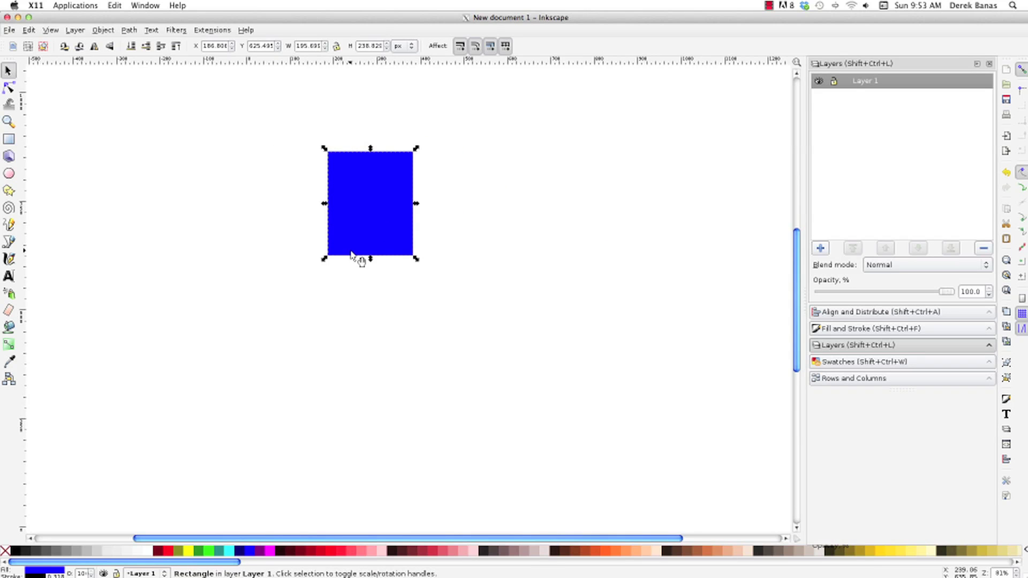
pyautogui.press('r')
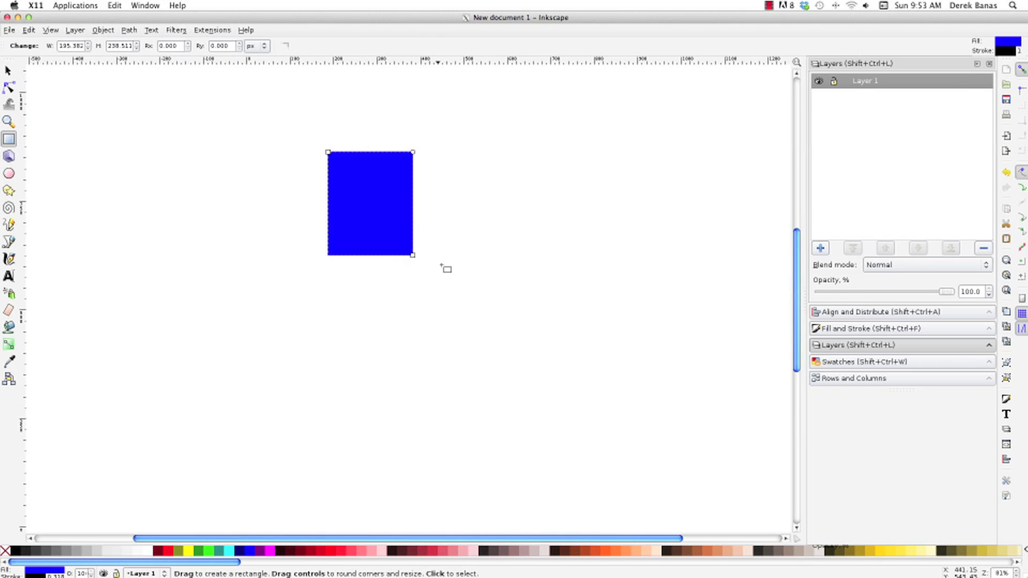
pyautogui.moveTo(508, 195); pyautogui.dragTo(560, 255)
pyautogui.moveTo(537, 352); pyautogui.dragTo(419, 293)
pyautogui.moveTo(381, 377); pyautogui.dragTo(312, 305)
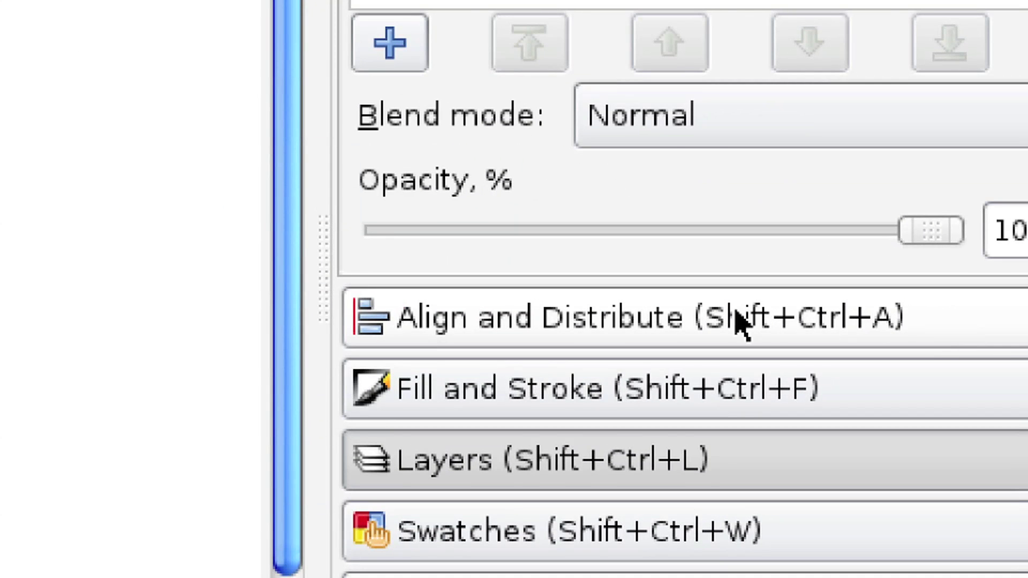
# Open the Align and Distribute settings with nothing selected, and examine the reference options that objects can be aligned relative to.
pyautogui.click(746, 324)
pyautogui.press('s')
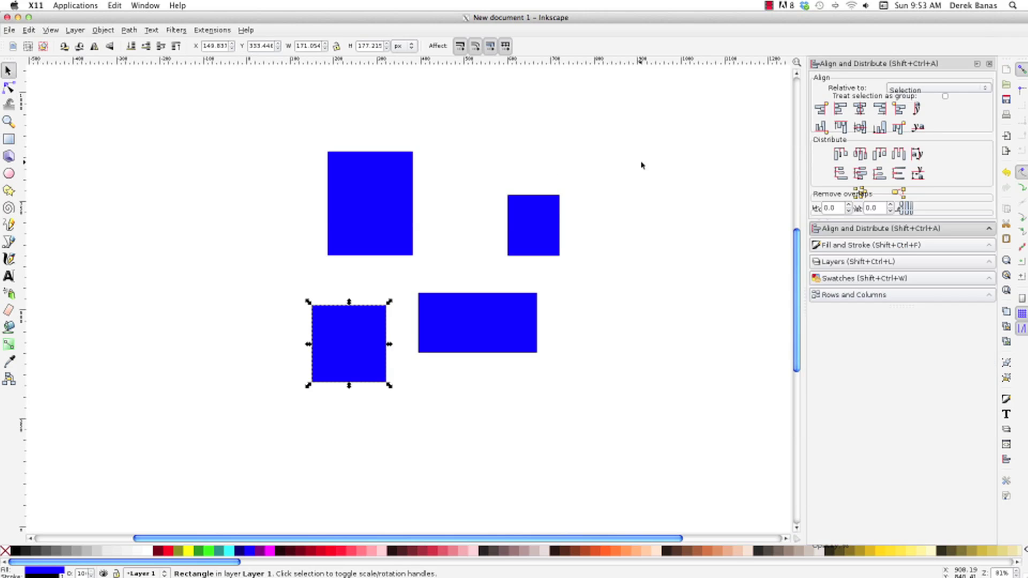
pyautogui.click(641, 165)
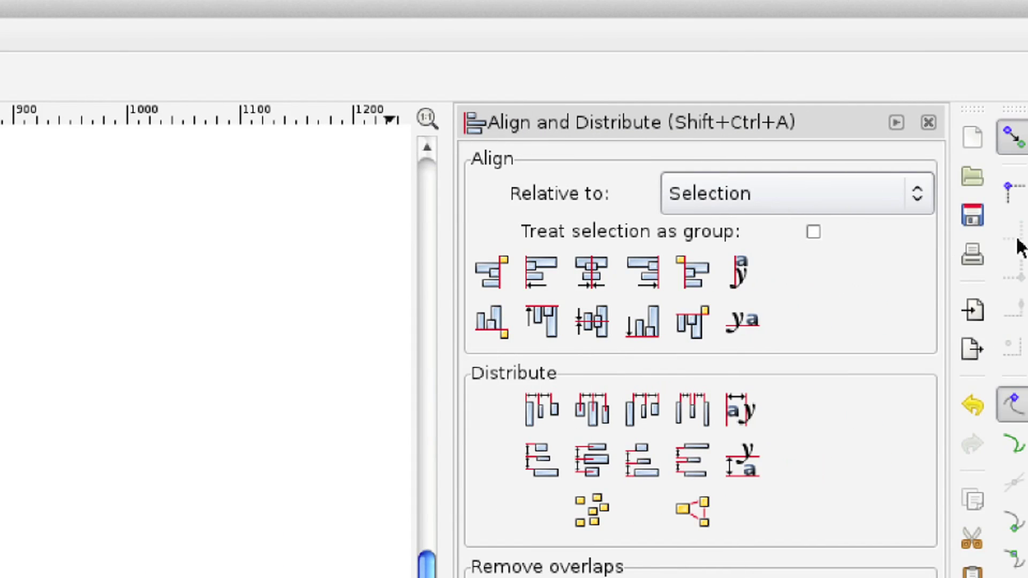
pyautogui.click(796, 186)
pyautogui.click(795, 186)
pyautogui.click(906, 193)
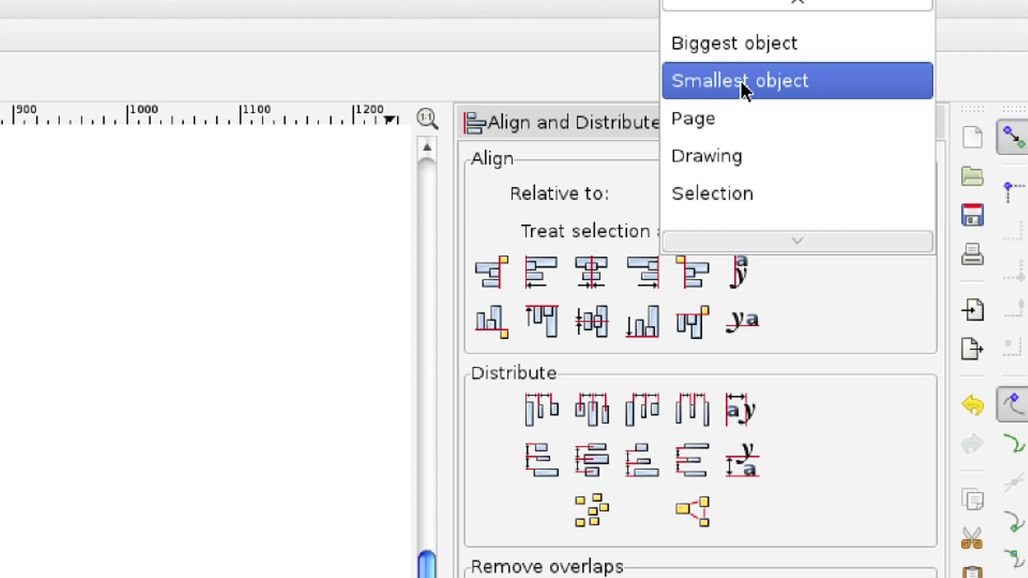
pyautogui.click(383, 282)
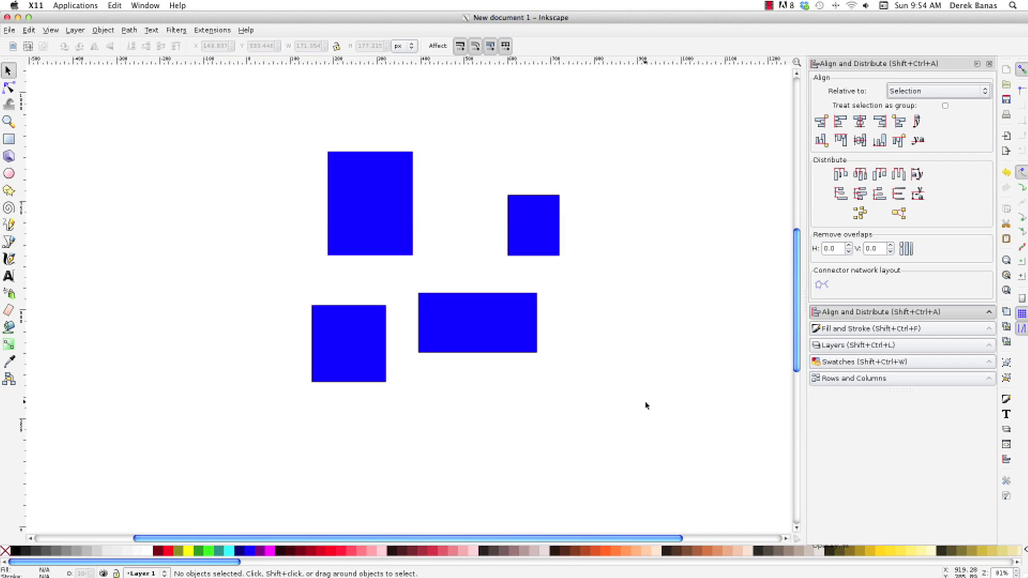
# Select all four rectangles, align their right edges to the anchor's left edge, and undo that alignment.
pyautogui.moveTo(645, 405); pyautogui.dragTo(193, 119)
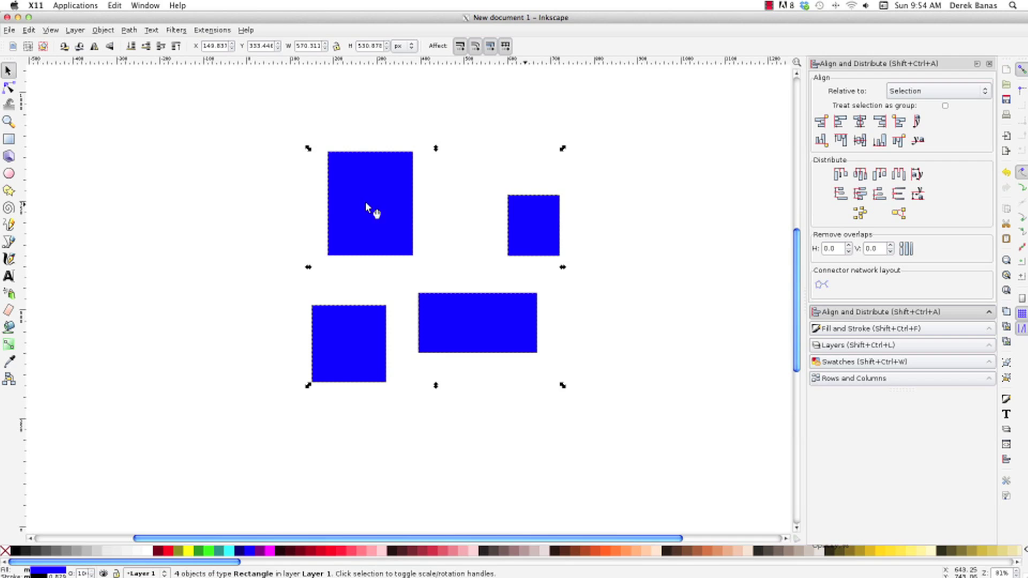
pyautogui.click(822, 122)
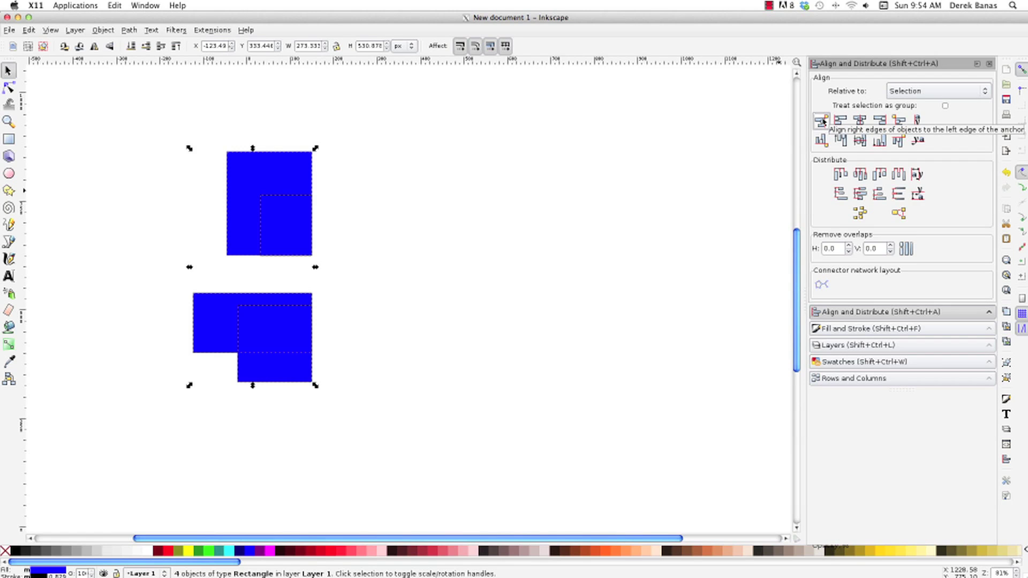
pyautogui.hotkey('ctrl', 'z')
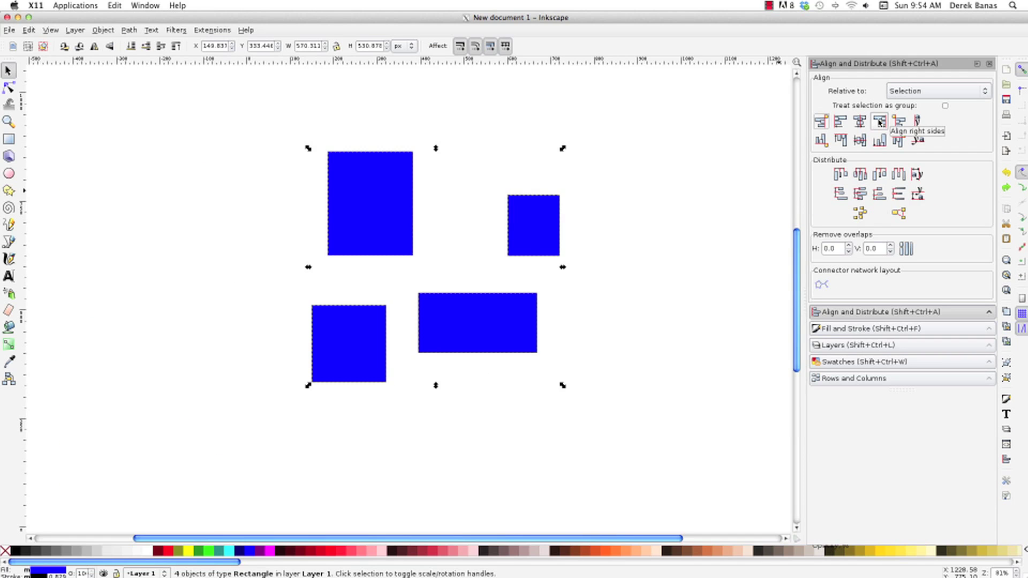
# Try aligning the four rectangles by right sides, left sides, vertical axis, top edges, bottom edges and horizontal axis, and undo the alignments.
pyautogui.click(863, 124)
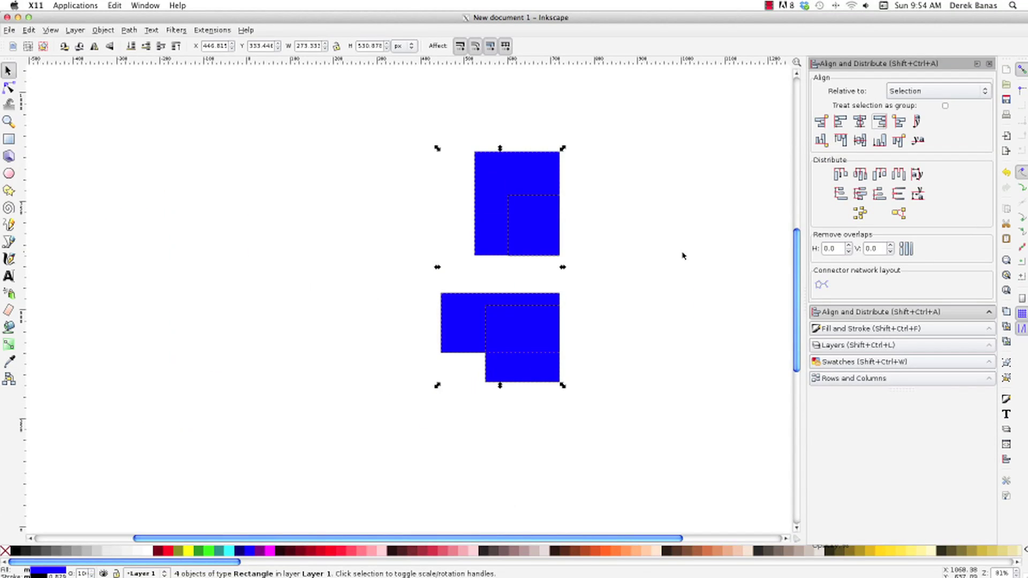
pyautogui.click(660, 155)
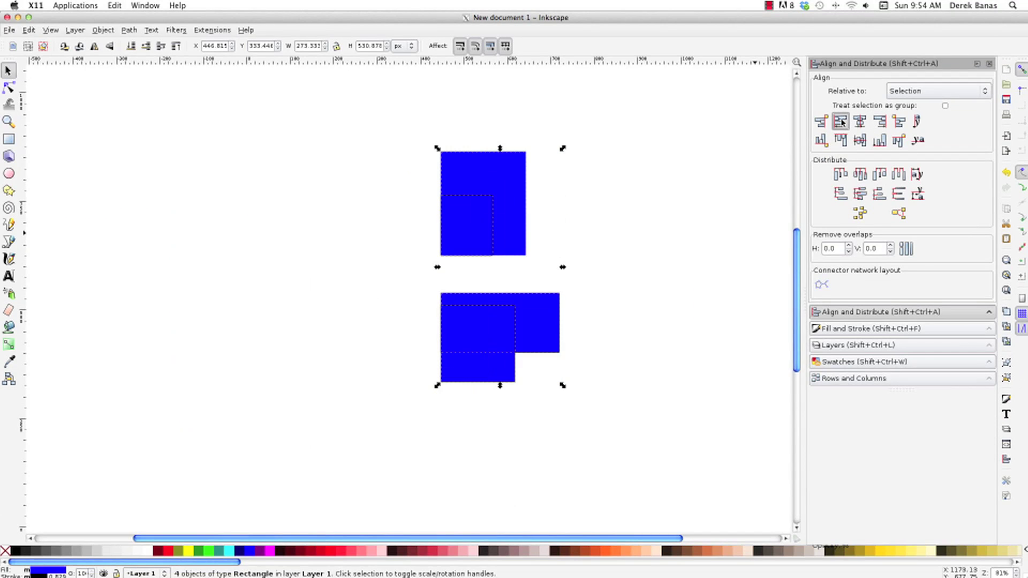
pyautogui.click(882, 123)
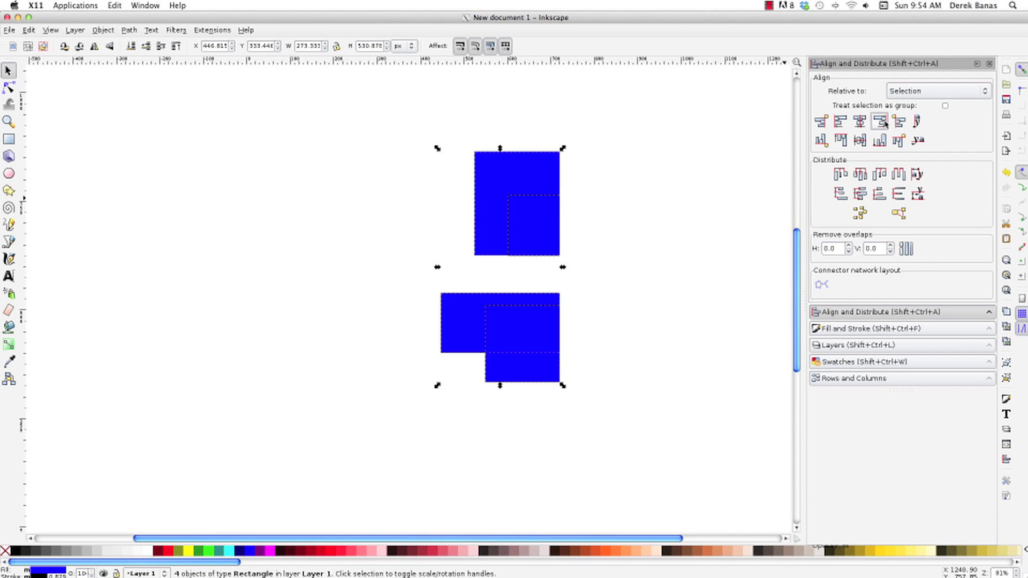
pyautogui.click(859, 121)
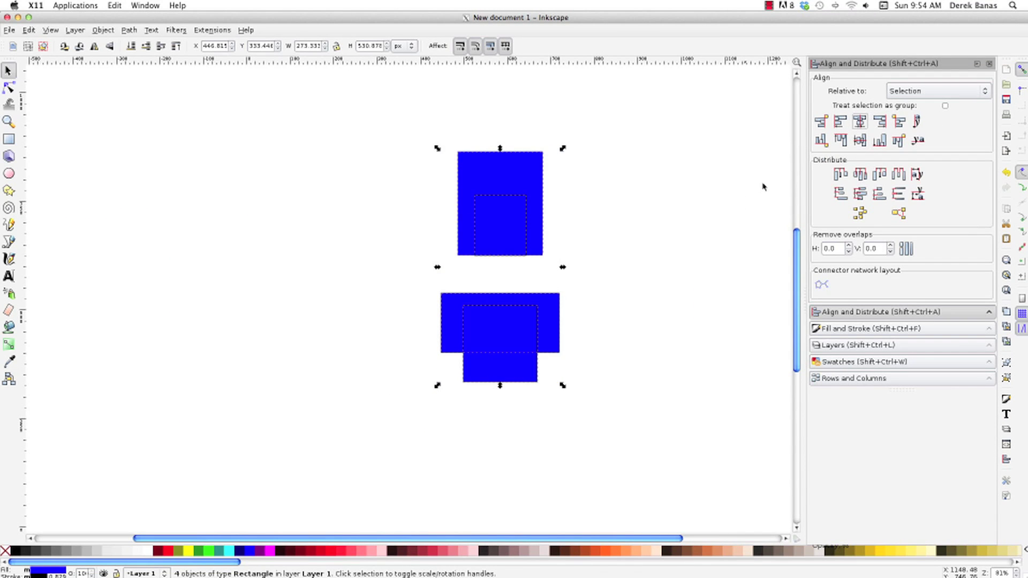
pyautogui.click(840, 139)
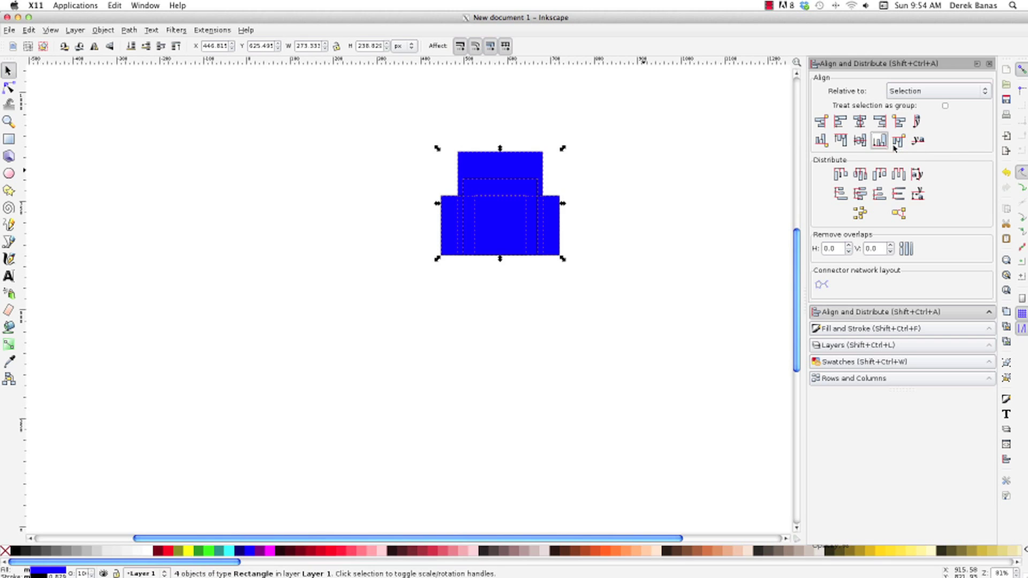
pyautogui.click(859, 140)
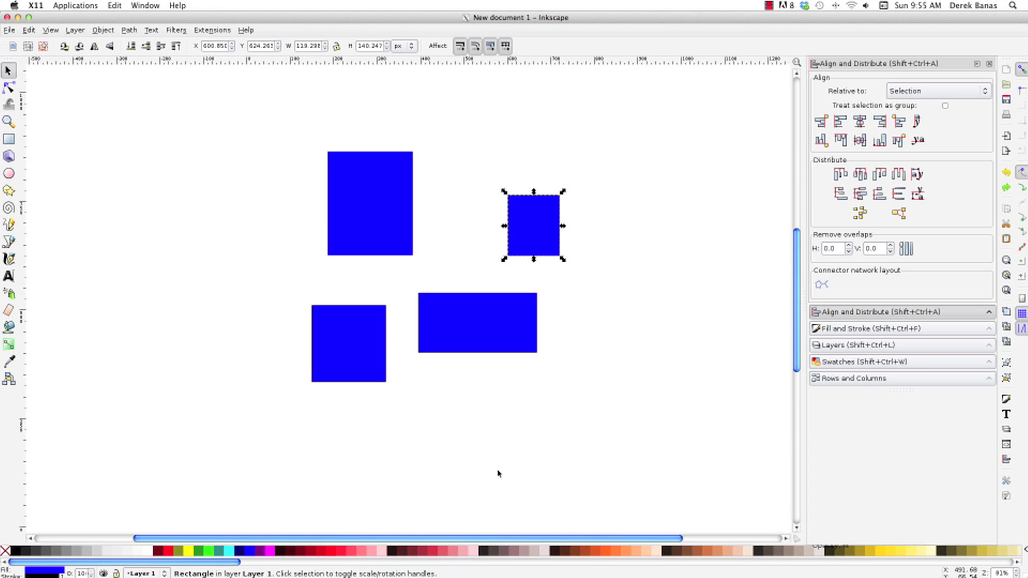
# Recolour the smallest rectangle dark crimson, the wide rectangle bright red and the lower squarish rectangle dark brown.
pyautogui.click(423, 555)
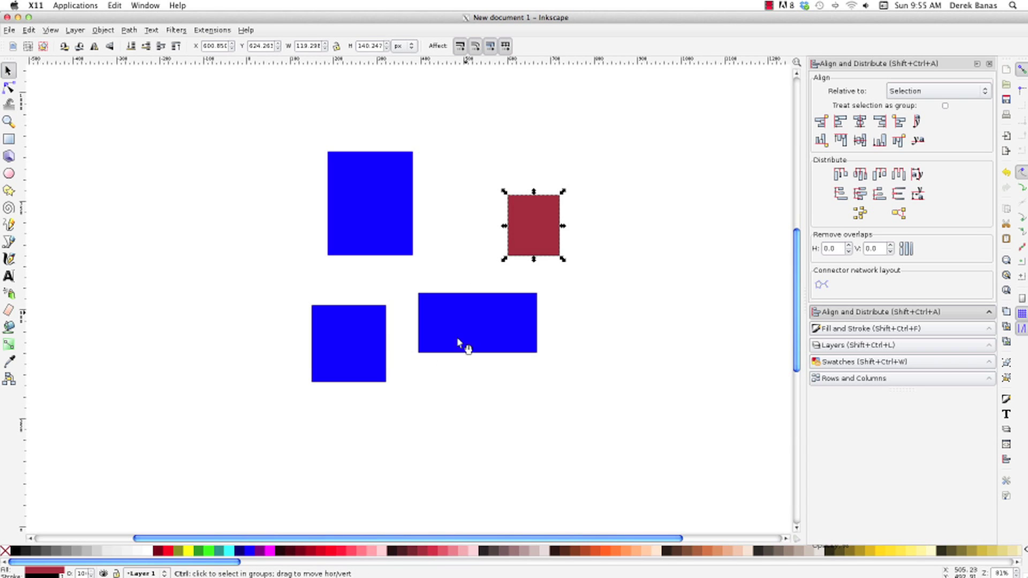
pyautogui.click(468, 299)
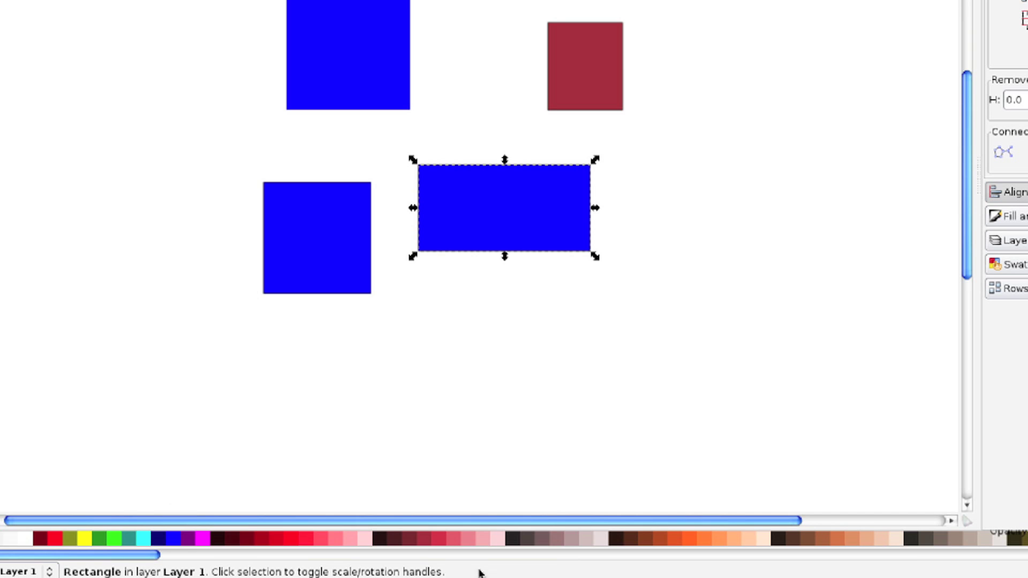
pyautogui.click(305, 538)
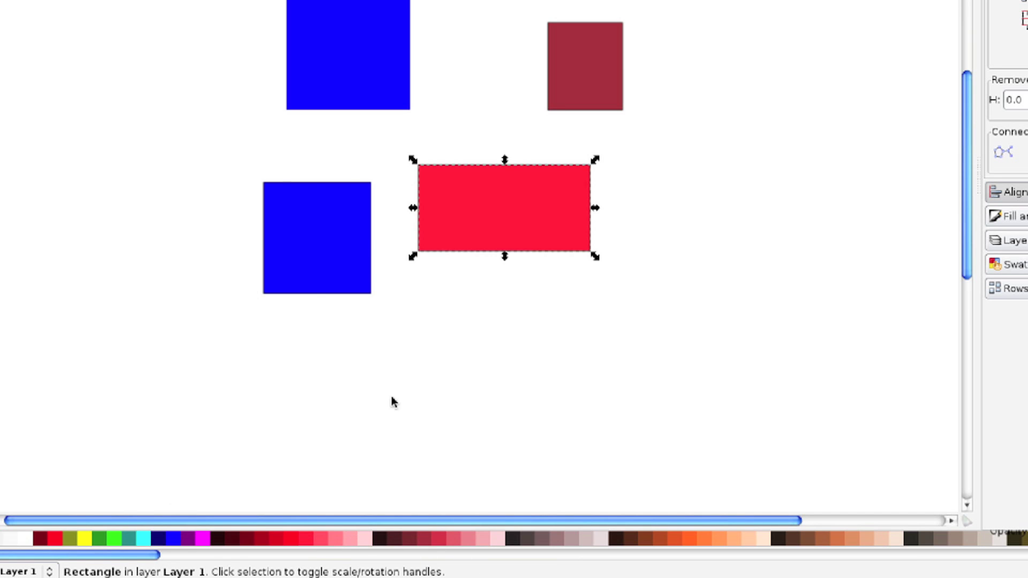
pyautogui.press('Tab')
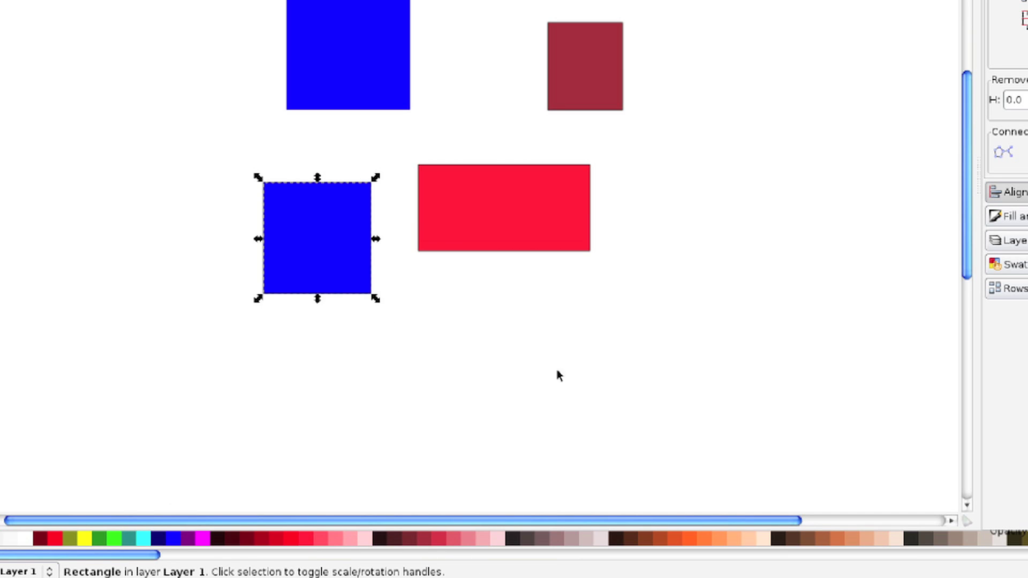
pyautogui.click(793, 540)
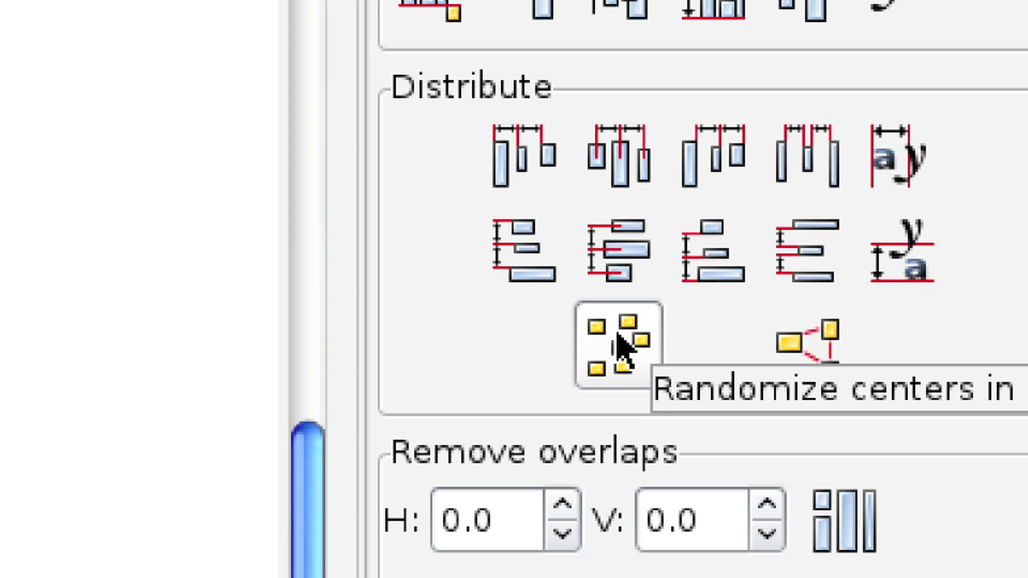
# Select all four rectangles, randomize their centers in both dimensions twice, and undo the randomizing.
pyautogui.click(621, 348)
pyautogui.hotkey('ctrl', 'a')
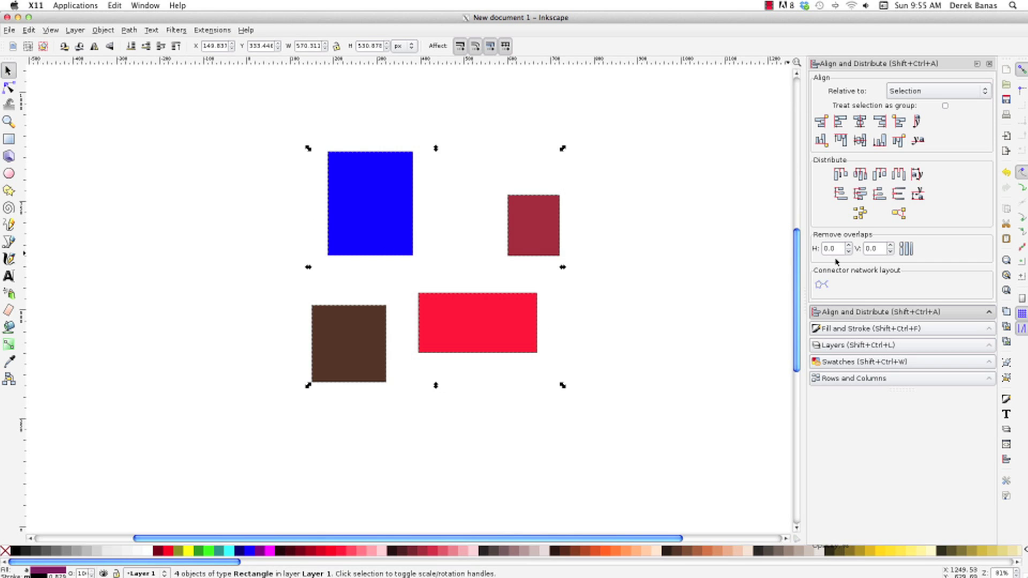
pyautogui.click(859, 213)
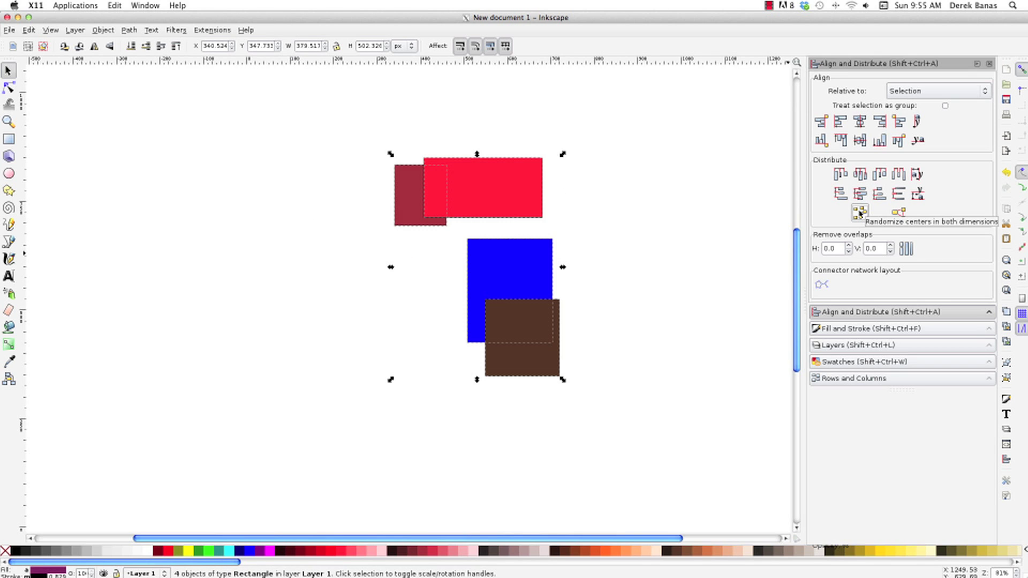
pyautogui.click(859, 213)
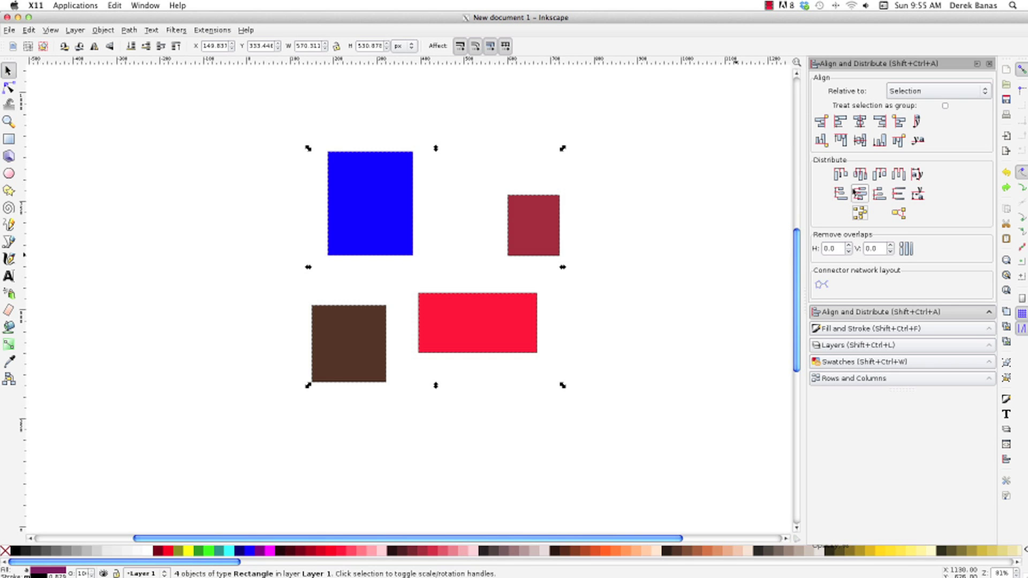
# Arrange the four rectangles in a loose horizontal row and distribute their centers evenly across it.
pyautogui.moveTo(389, 281); pyautogui.dragTo(397, 307)
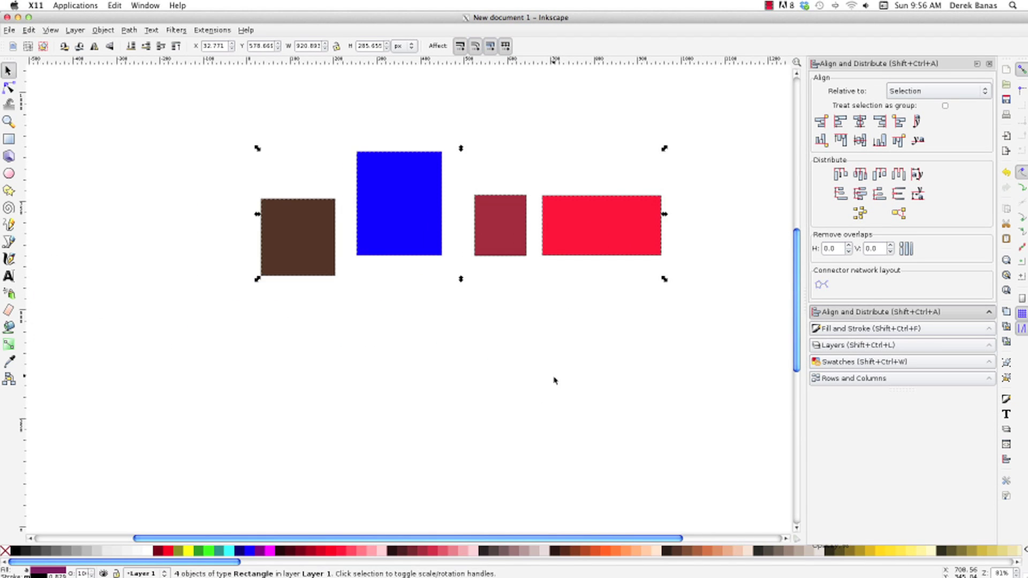
# Stack the four rectangles in a vertical column, select them all, and make the vertical gaps between them equal.
pyautogui.click(572, 249)
pyautogui.moveTo(526, 229); pyautogui.dragTo(440, 408)
pyautogui.moveTo(283, 273); pyautogui.dragTo(392, 142)
pyautogui.moveTo(573, 509); pyautogui.dragTo(233, 123)
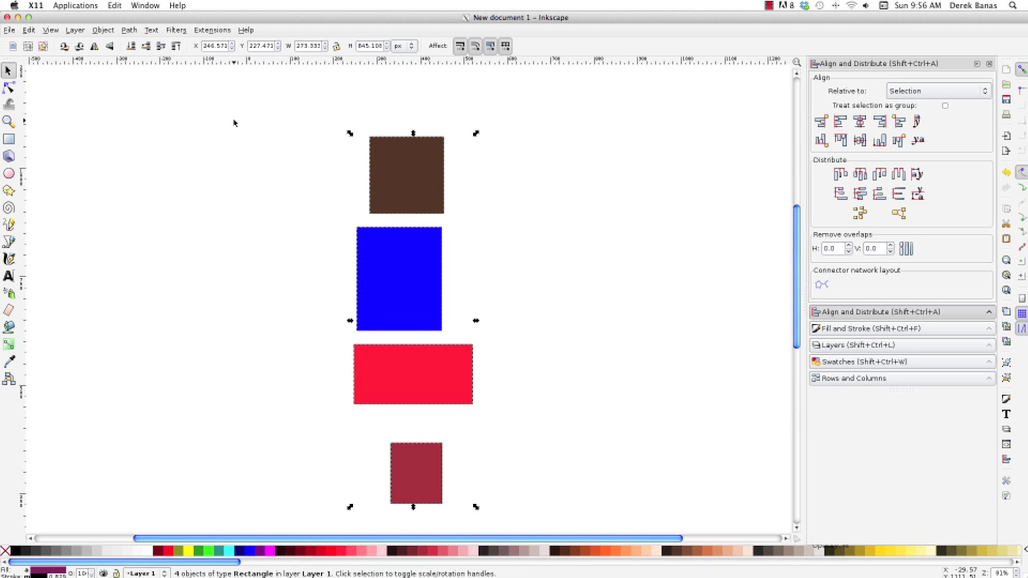
pyautogui.click(899, 194)
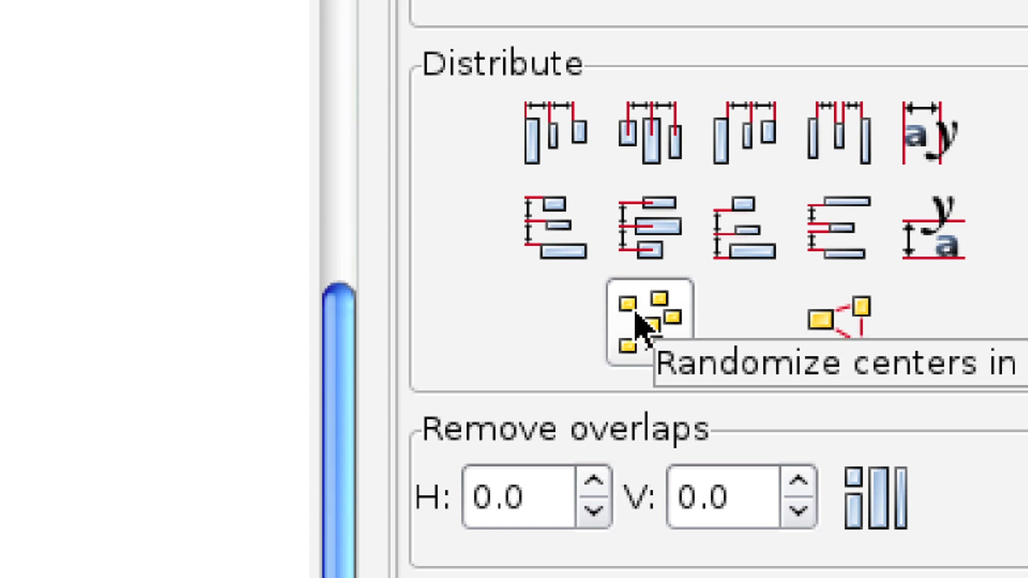
# Move the bright red and dark crimson rectangles out of the column, then select and delete all four rectangles.
pyautogui.click(929, 135)
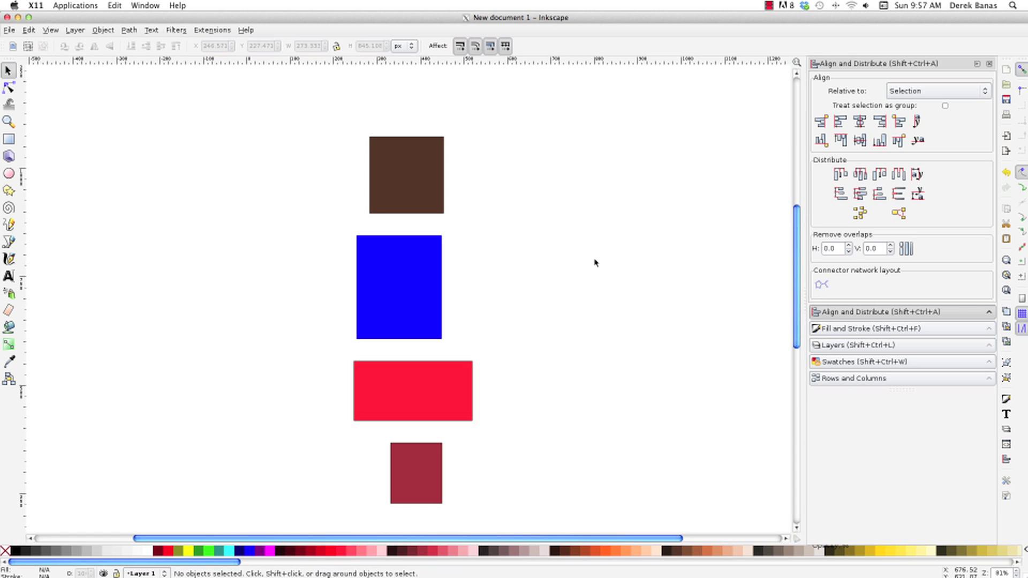
pyautogui.moveTo(427, 410); pyautogui.dragTo(550, 220)
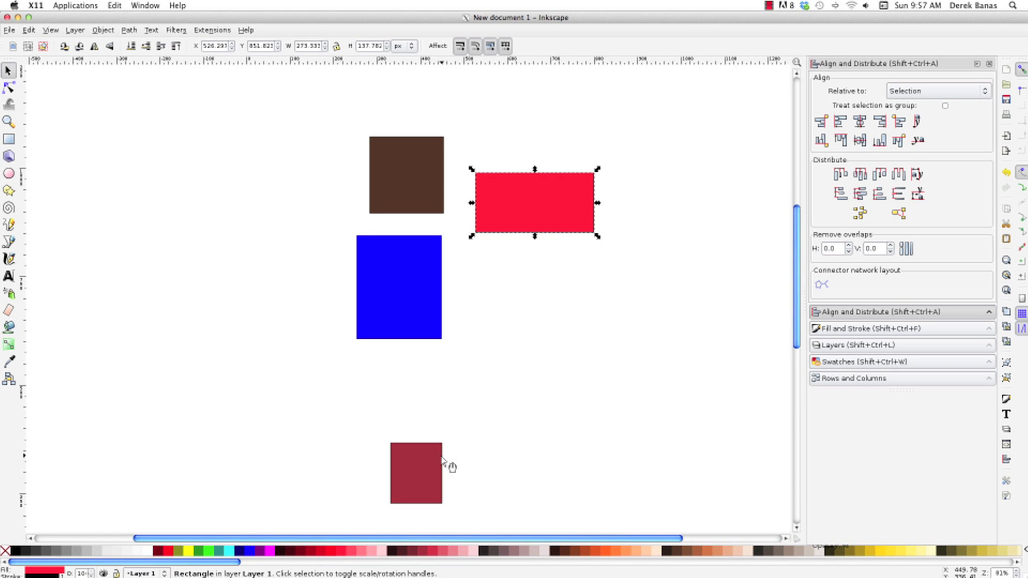
pyautogui.moveTo(440, 458); pyautogui.dragTo(299, 215)
pyautogui.moveTo(706, 383); pyautogui.dragTo(176, 111)
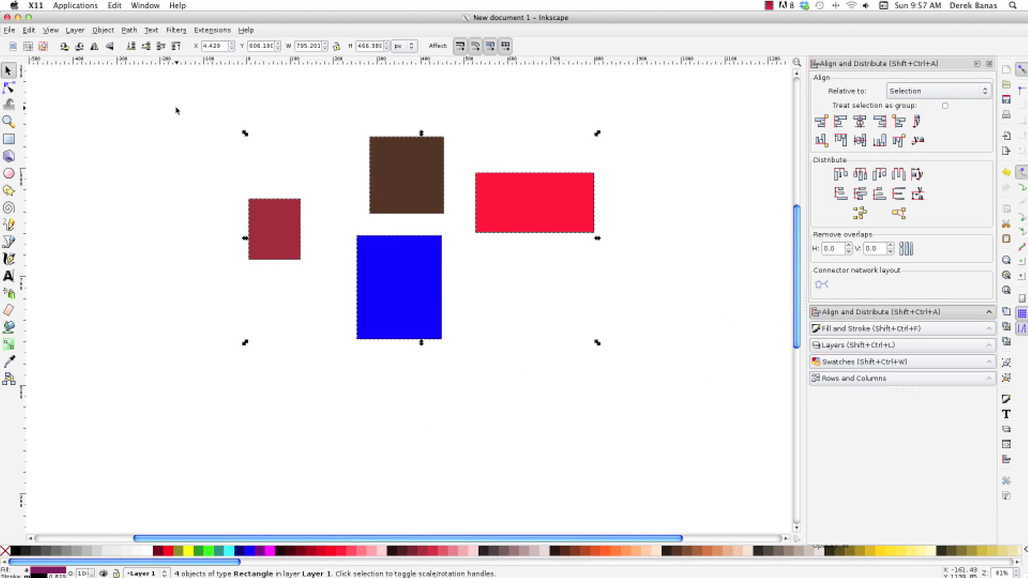
pyautogui.press('Delete')
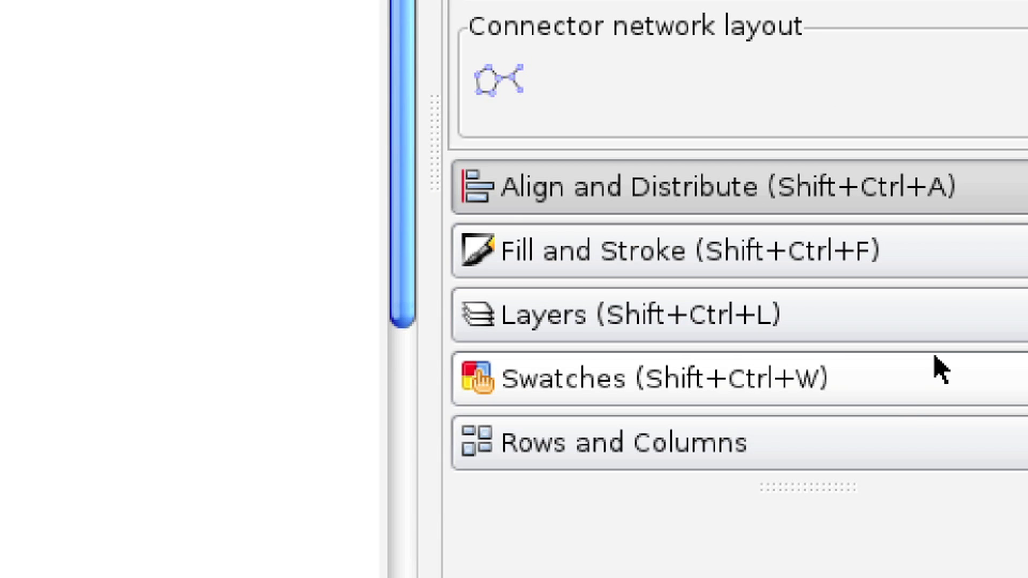
# Draw a rectangle about 430 px wide and 371 px high in the middle of the canvas and fill it white.
pyautogui.click(855, 463)
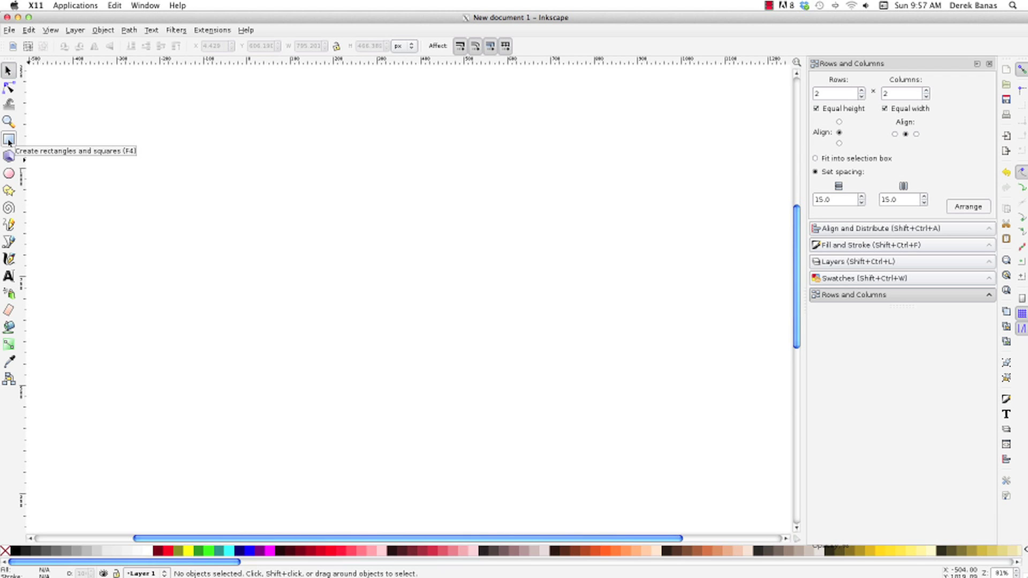
pyautogui.press('F4')
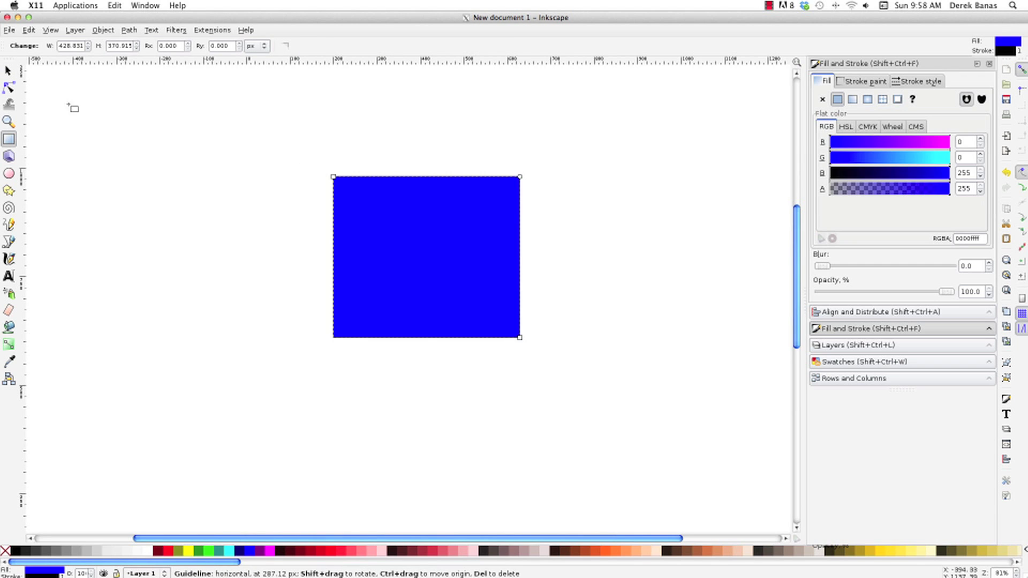
pyautogui.press('F1')
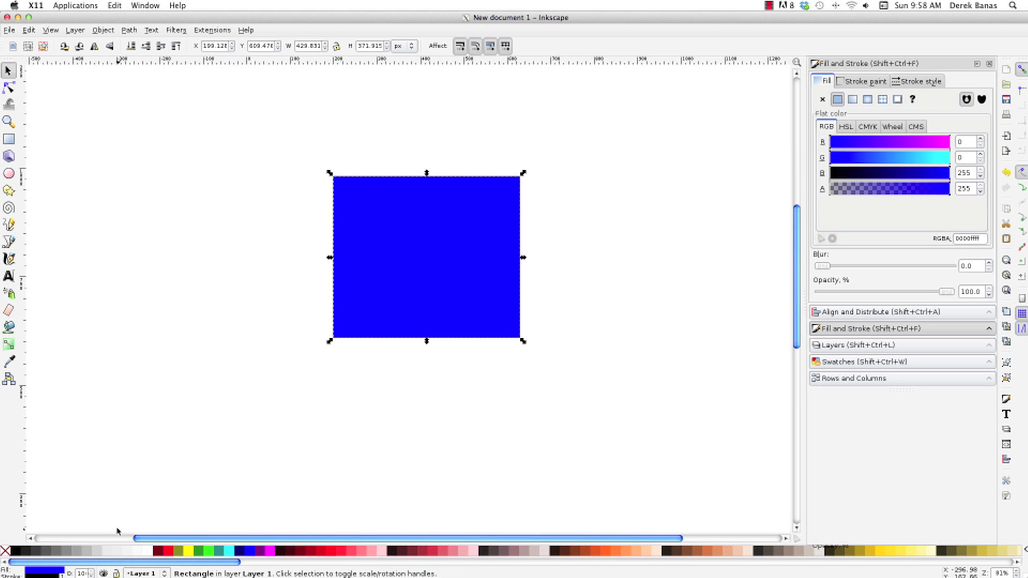
pyautogui.click(150, 551)
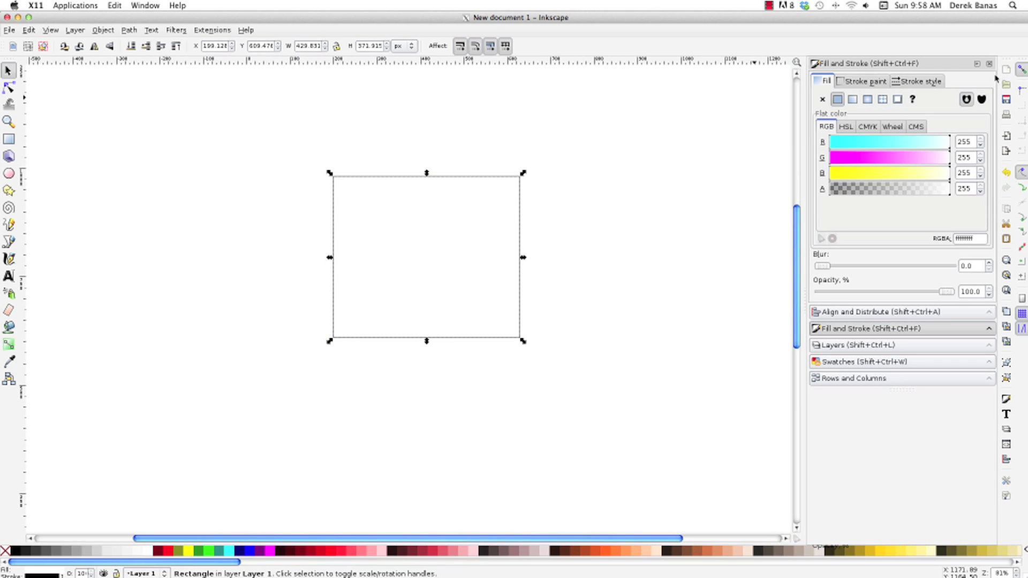
# Set the white rectangle's stroke width to 5 px and scale it down around its centre to about 143 by 152 px.
pyautogui.click(903, 80)
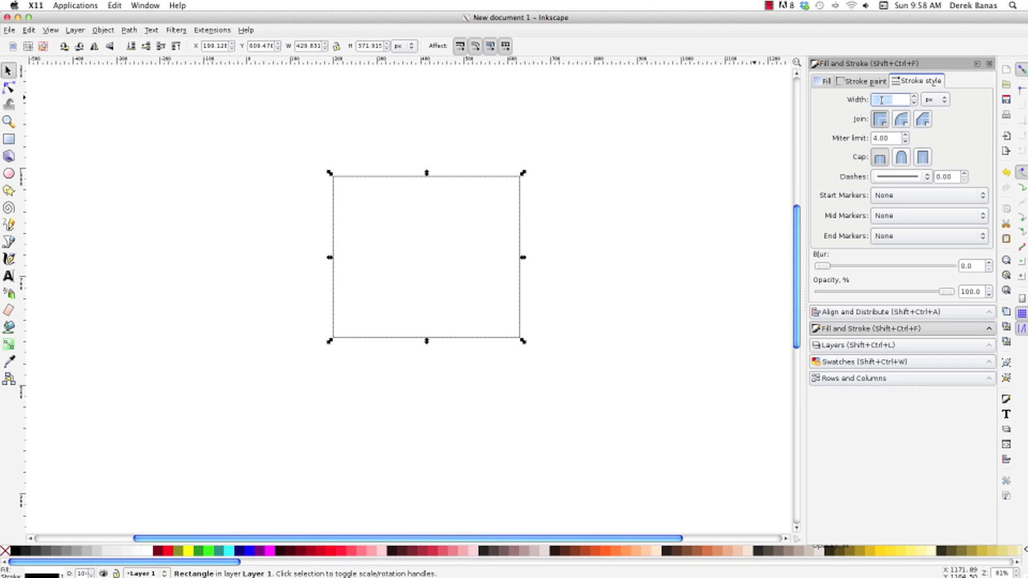
pyautogui.write('5')
pyautogui.click(645, 171)
pyautogui.click(409, 275)
pyautogui.moveTo(524, 342); pyautogui.dragTo(461, 293)
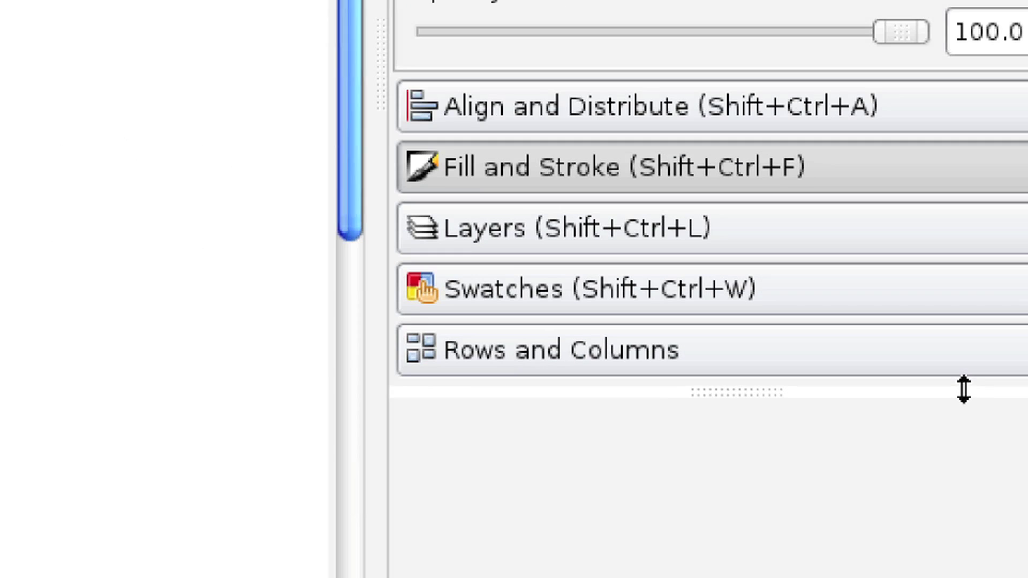
# Duplicate the small rectangle into ten stacked copies and arrange them in four rows and three columns with 15.0 spacing.
pyautogui.click(702, 350)
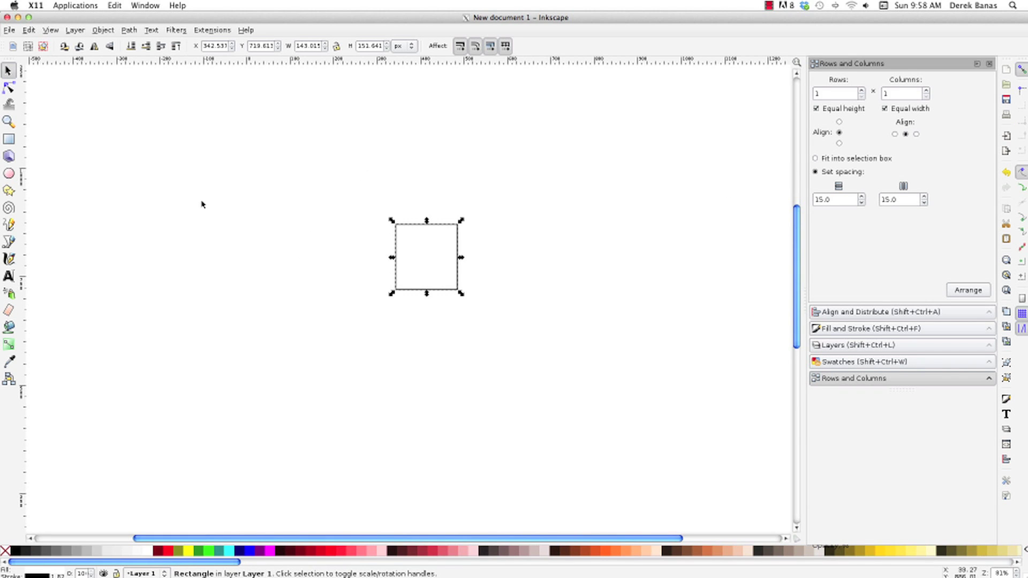
pyautogui.moveTo(522, 323); pyautogui.dragTo(305, 192)
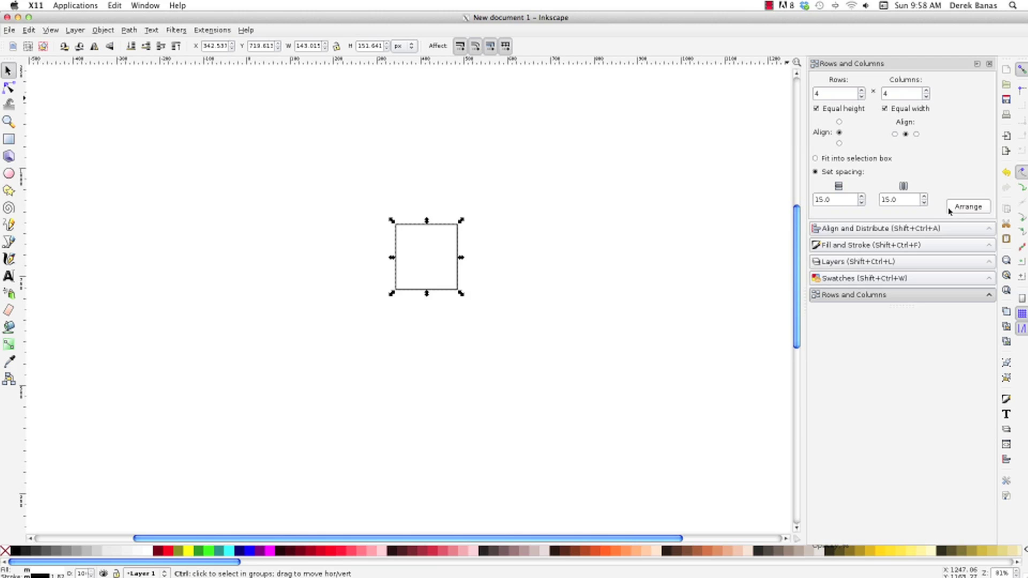
pyautogui.click(967, 207)
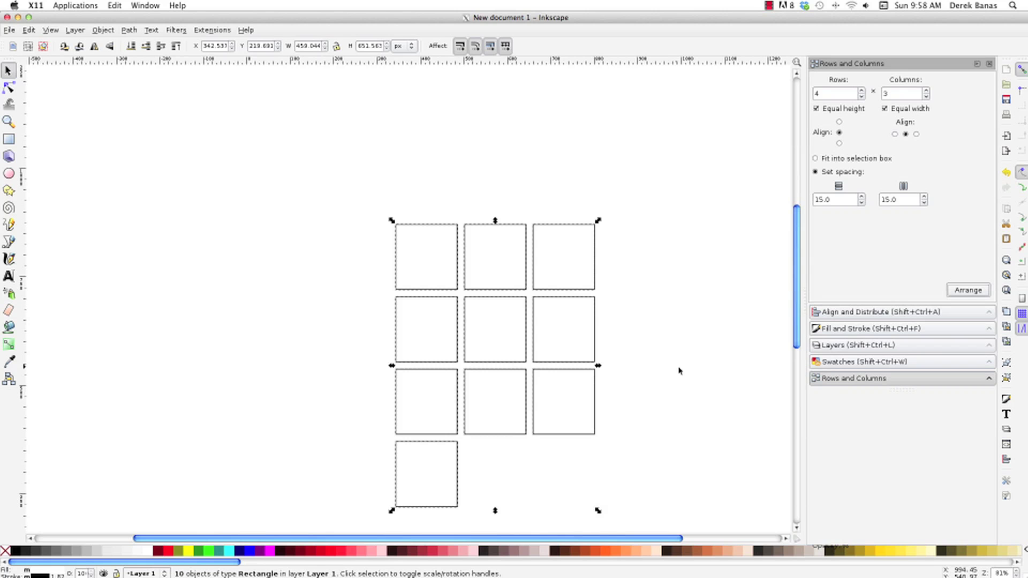
# Move the grid of ten rectangles up and to the left, and rearrange it into five rows and two columns.
pyautogui.moveTo(532, 336); pyautogui.dragTo(456, 235)
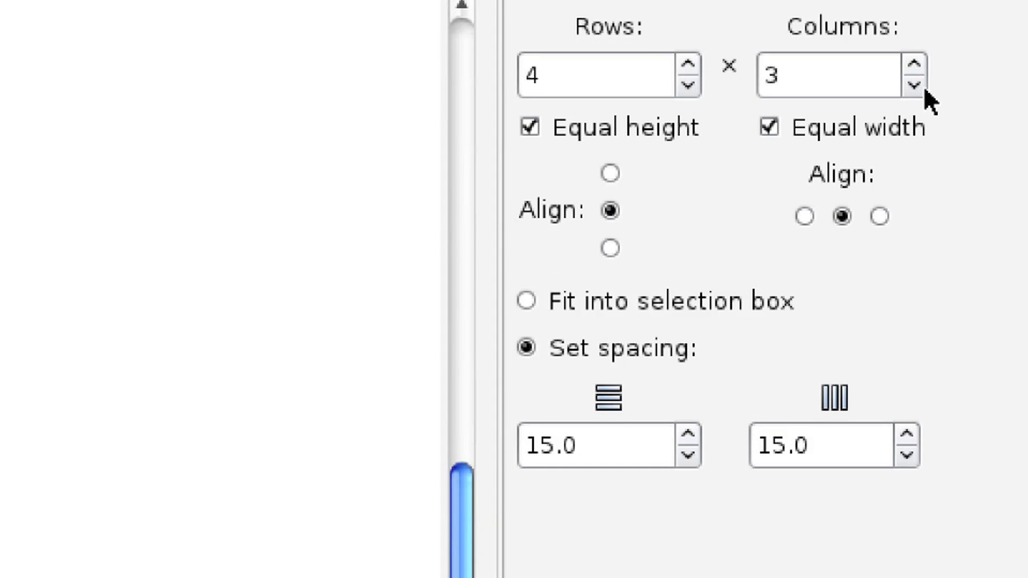
pyautogui.click(924, 86)
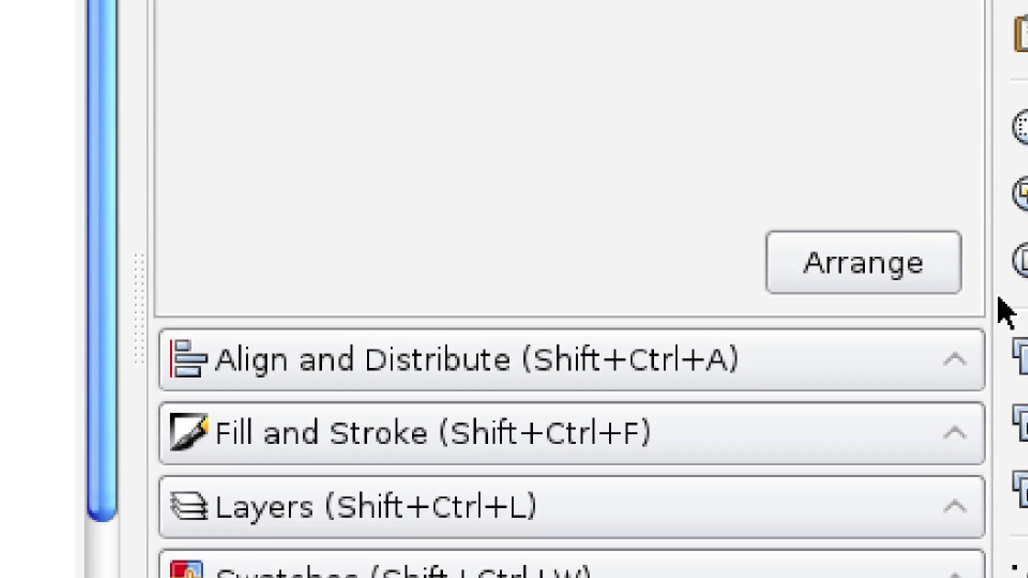
pyautogui.click(968, 289)
pyautogui.click(556, 270)
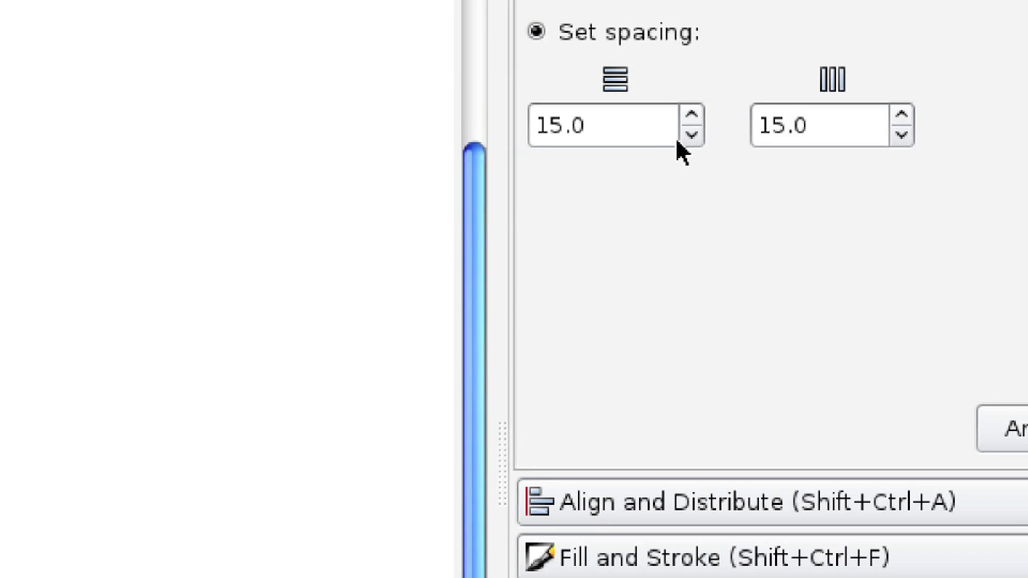
# Set row and column spacing to 1.0 and rearrange all ten rectangles into a grid of four rows and three columns.
pyautogui.moveTo(594, 124); pyautogui.dragTo(487, 122)
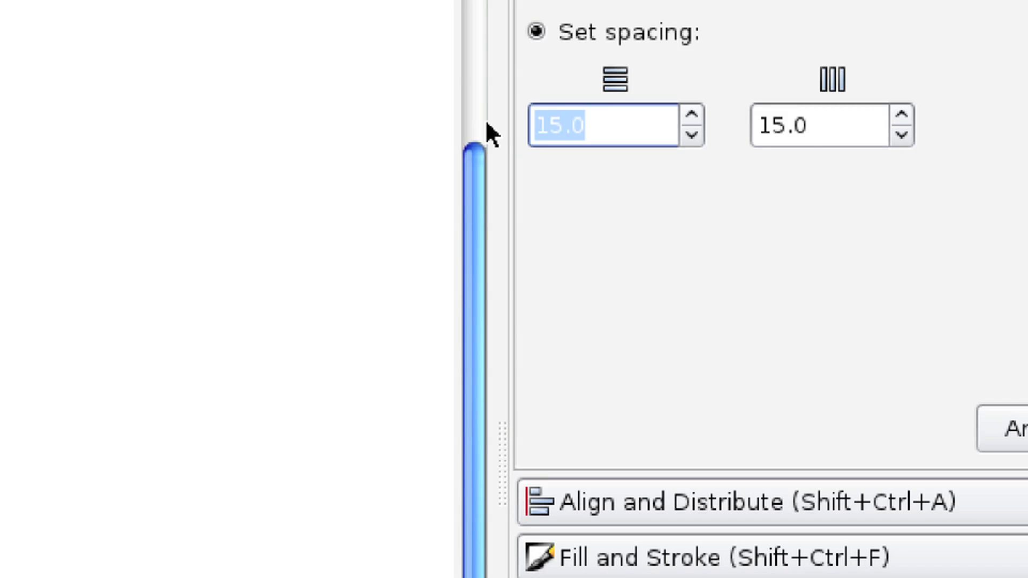
pyautogui.write('1')
pyautogui.press('Tab')
pyautogui.write('1')
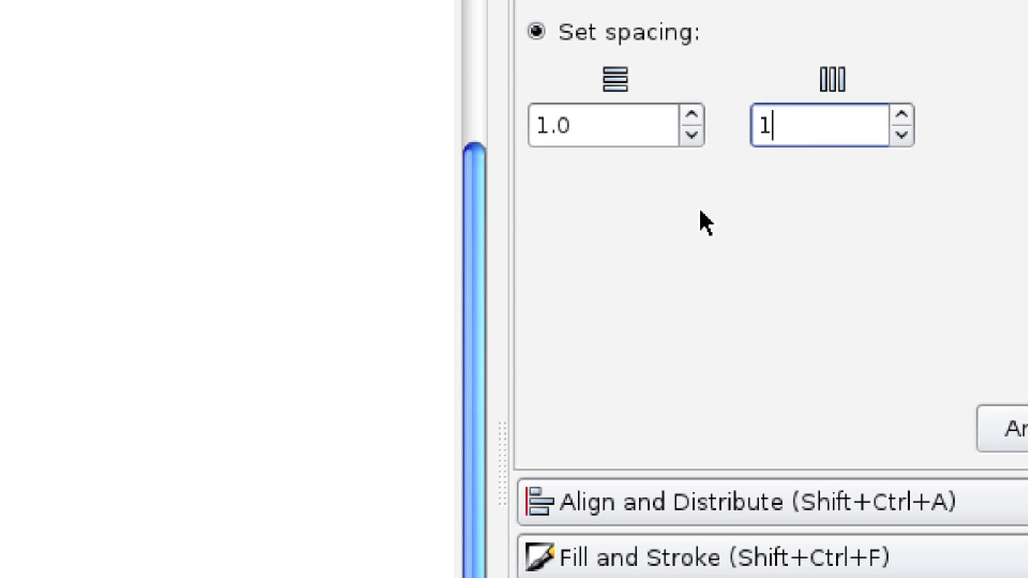
pyautogui.moveTo(509, 495); pyautogui.dragTo(211, 110)
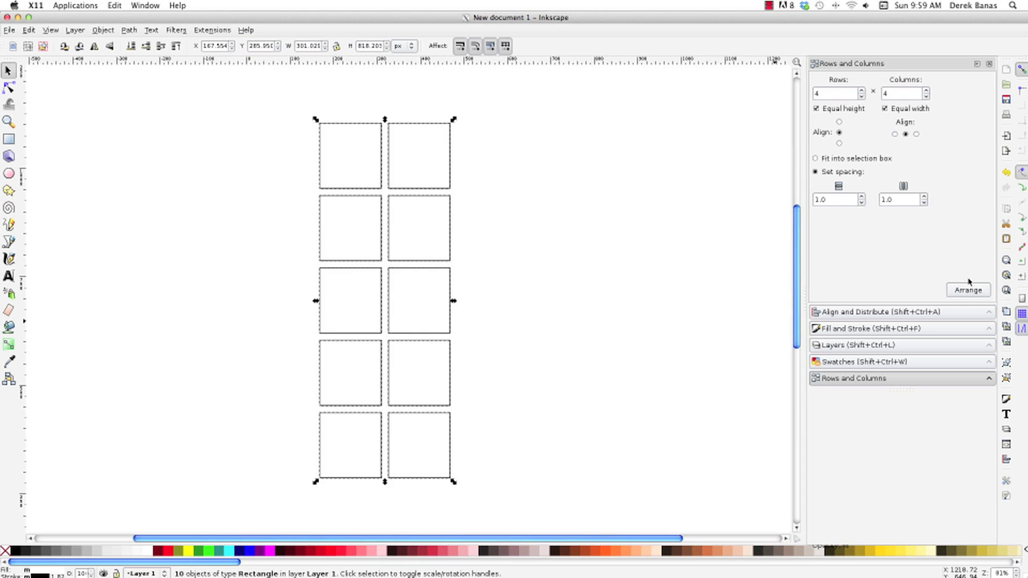
pyautogui.click(968, 290)
pyautogui.click(597, 190)
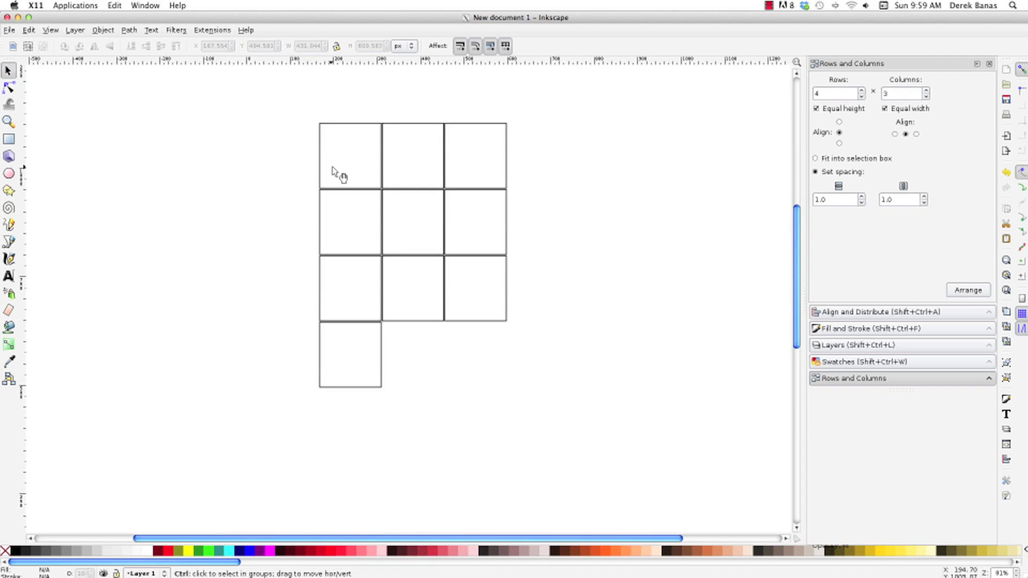
# Delete the single rectangle below the three-by-three grid, then select and delete the remaining nine rectangles.
pyautogui.moveTo(447, 405); pyautogui.dragTo(256, 318)
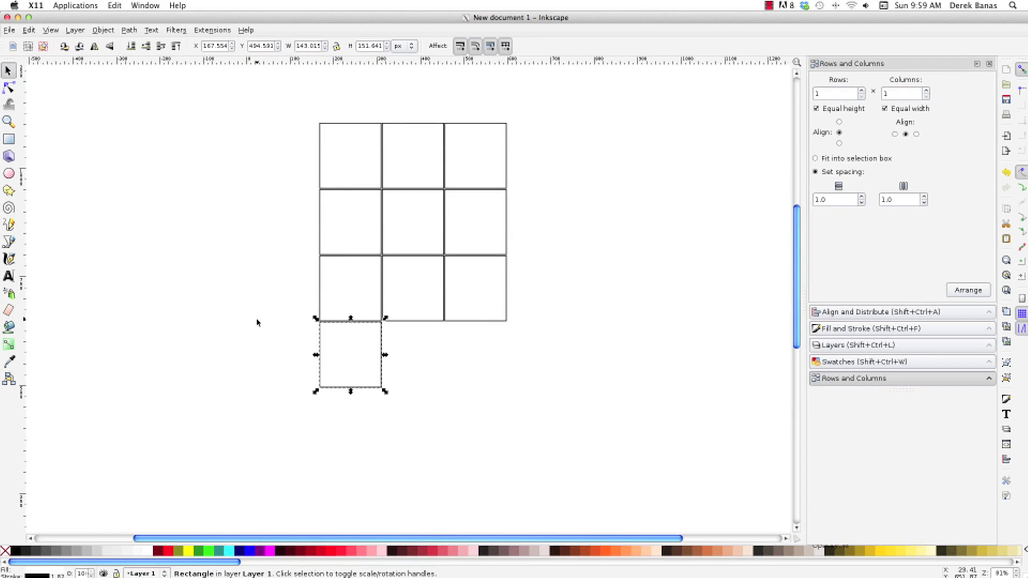
pyautogui.press('Delete')
pyautogui.moveTo(649, 384); pyautogui.dragTo(223, 105)
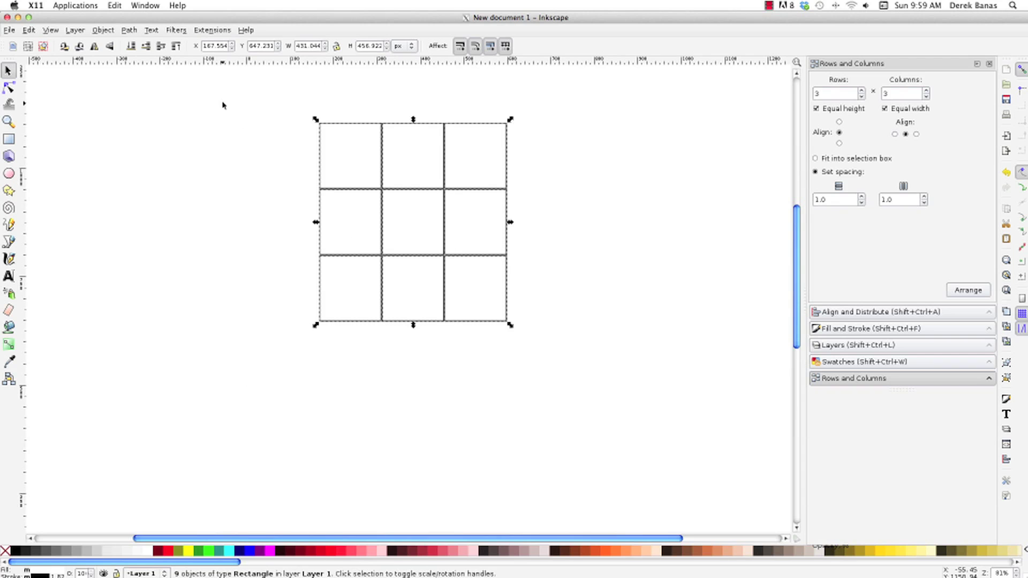
pyautogui.press('Delete')
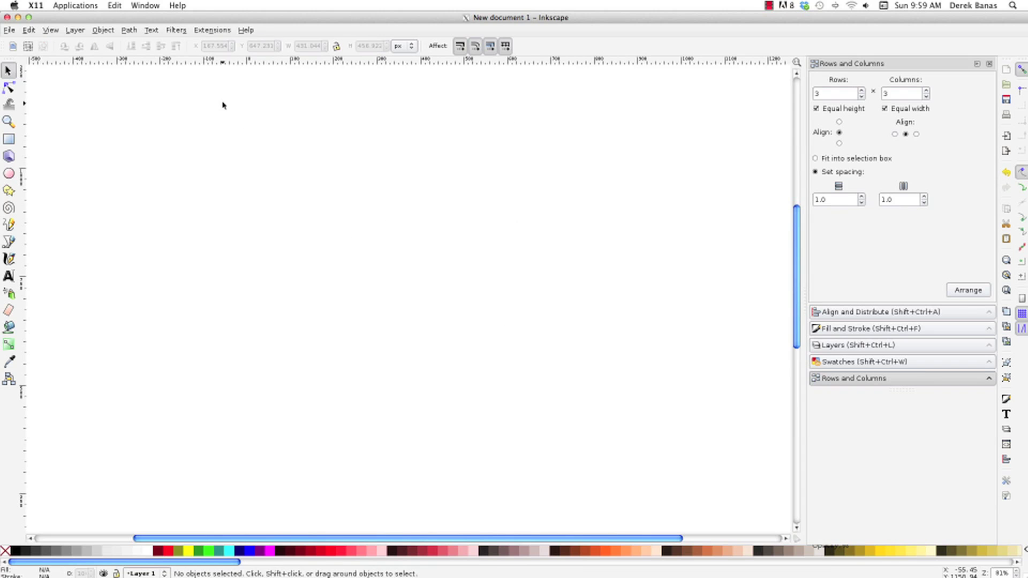